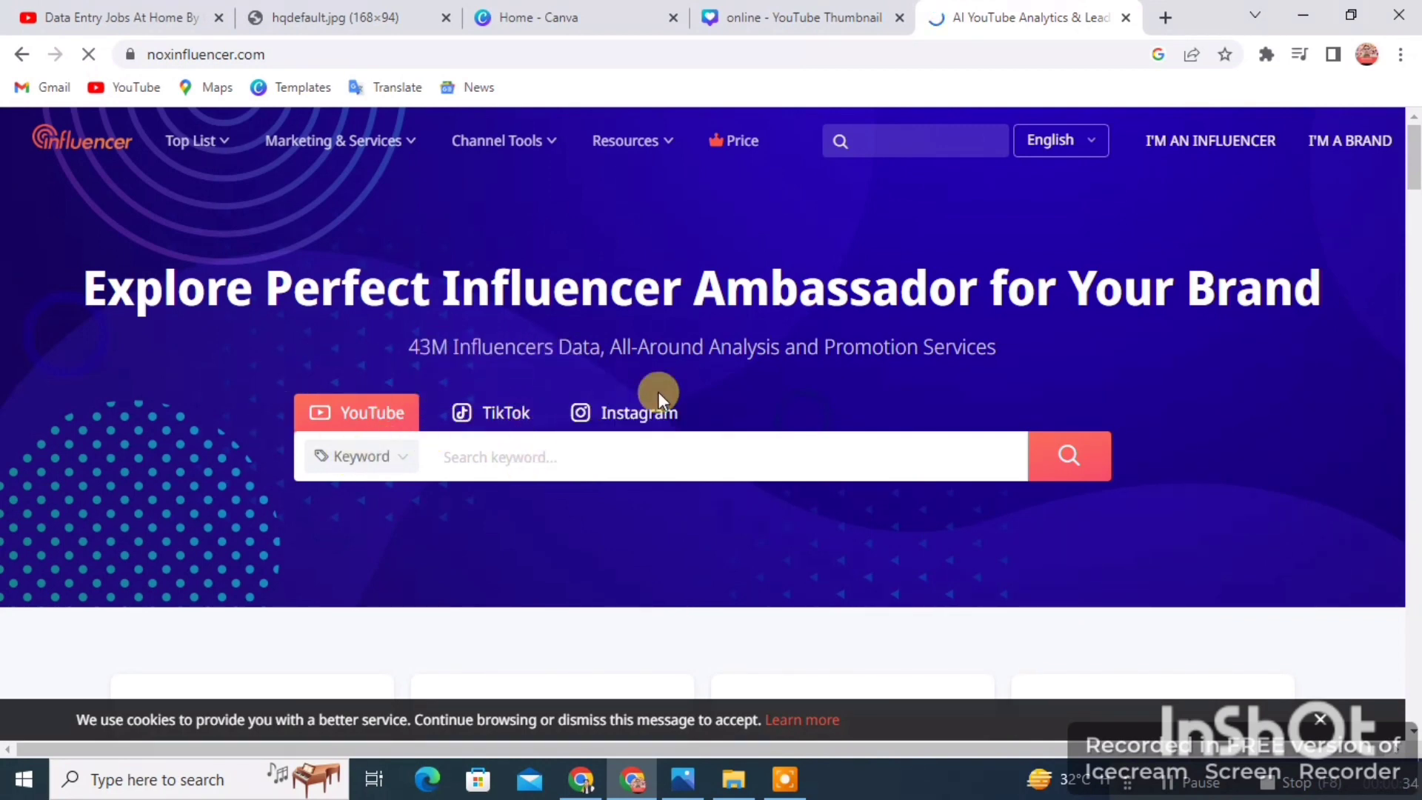
# Look over the analytics and influencer marketing tools offered on the home page.
pyautogui.scroll(-7, 629, 390)
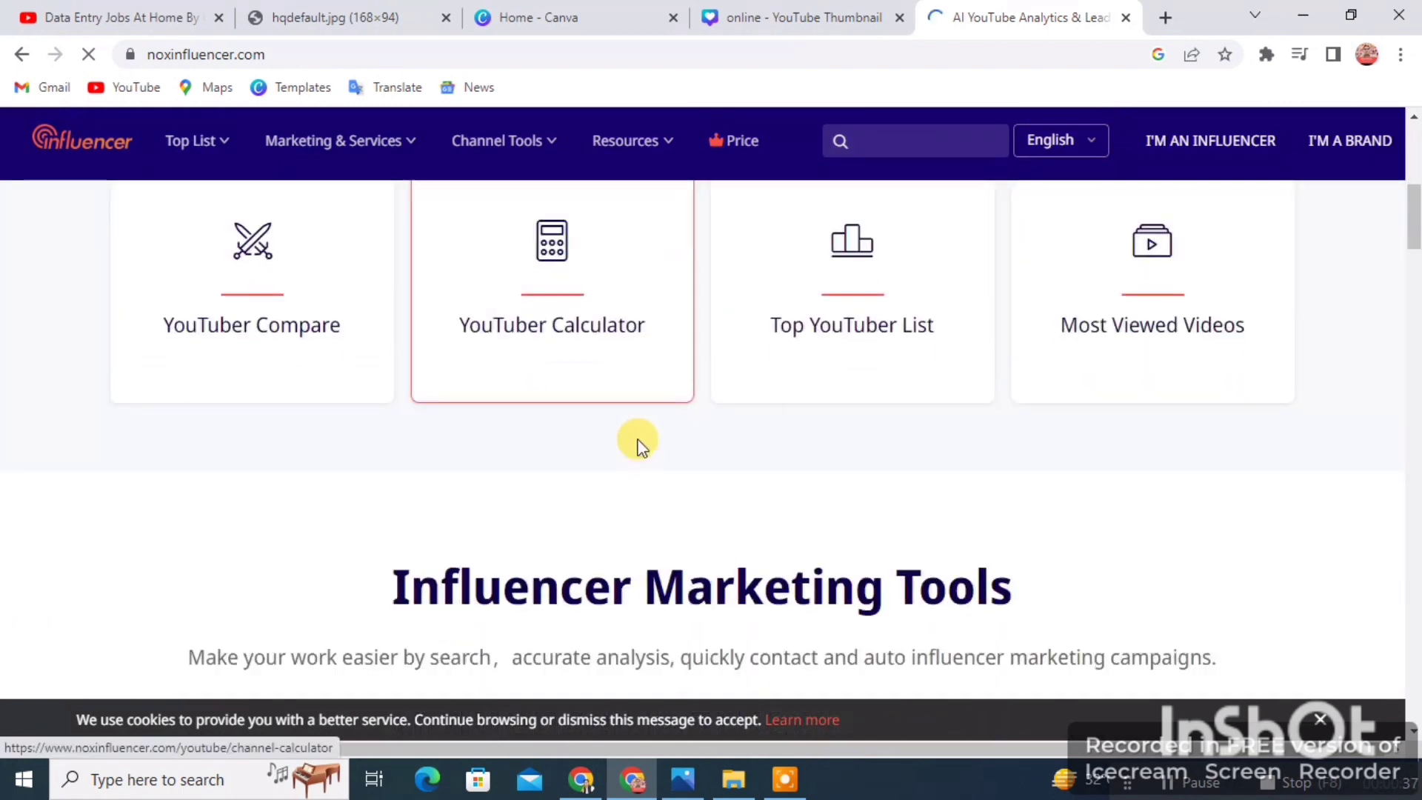
pyautogui.scroll(3, 1133, 359)
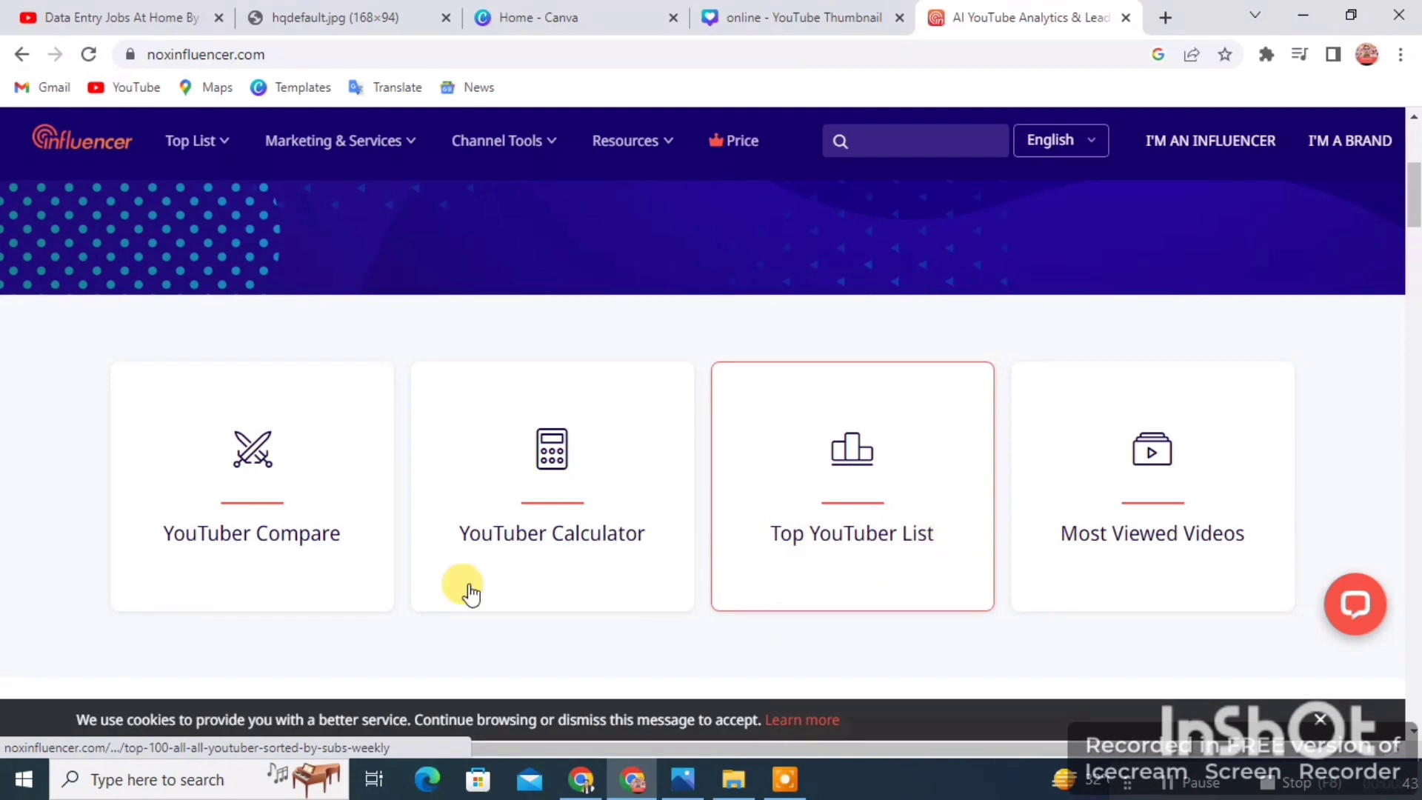
pyautogui.scroll(-4, 363, 570)
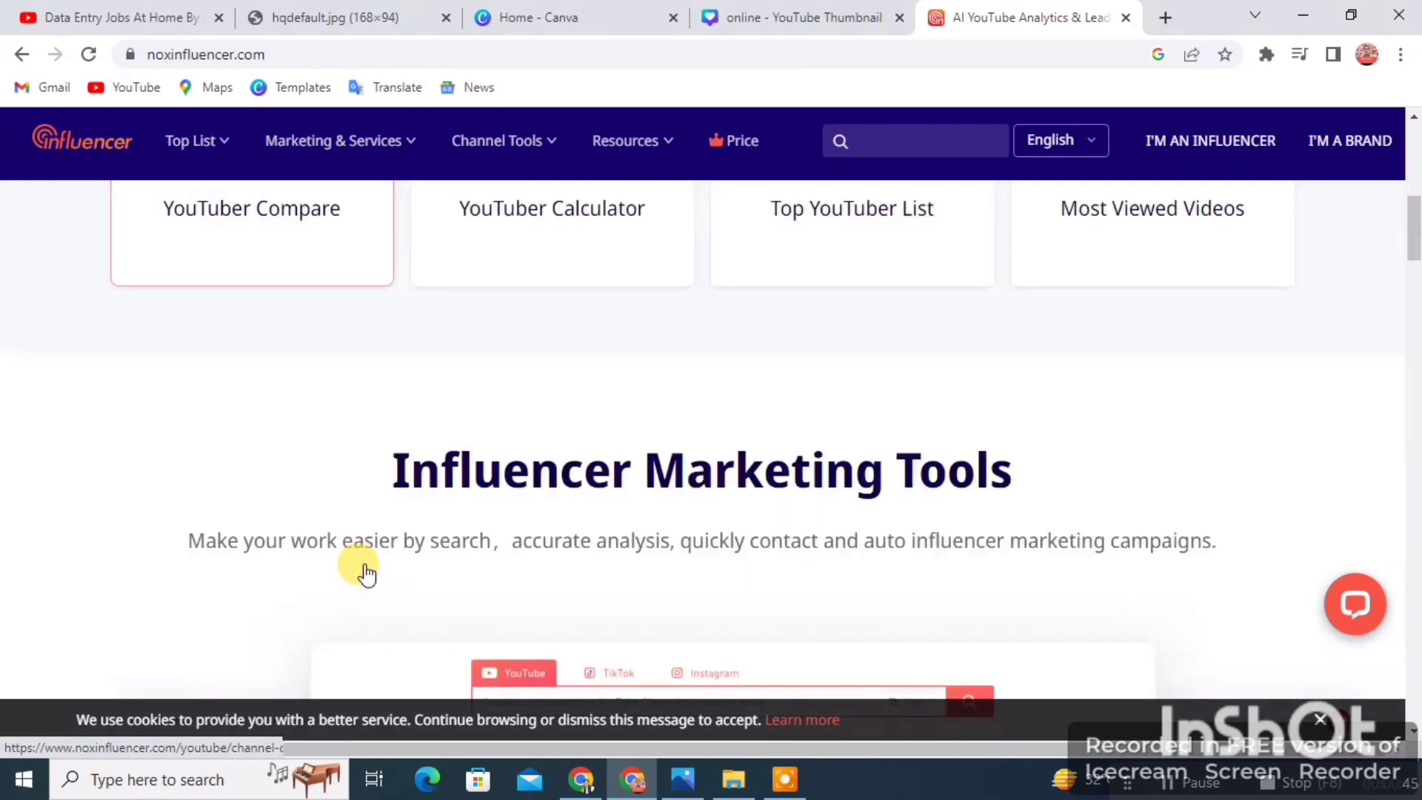
pyautogui.scroll(-4, 809, 429)
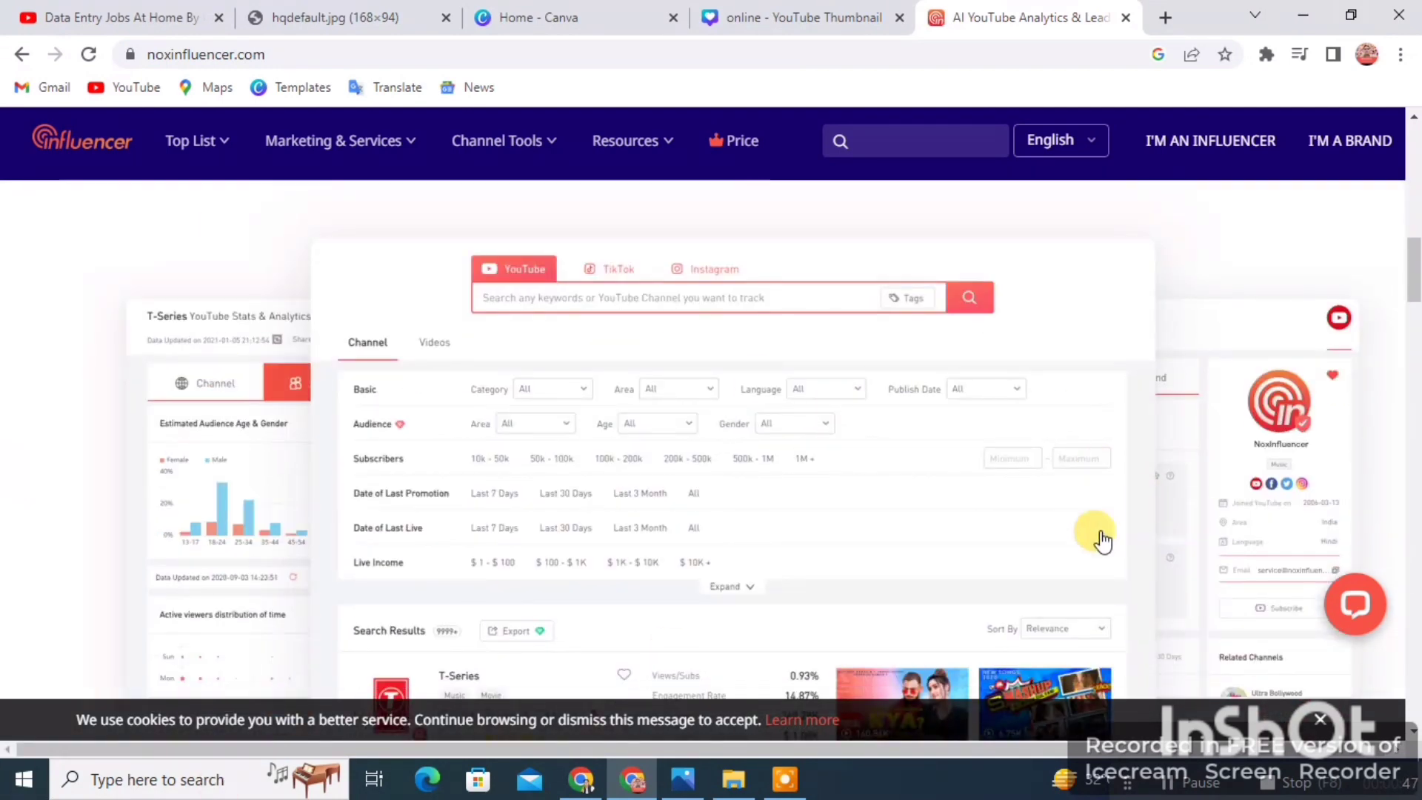
pyautogui.scroll(-5, 612, 453)
pyautogui.scroll(15, 612, 454)
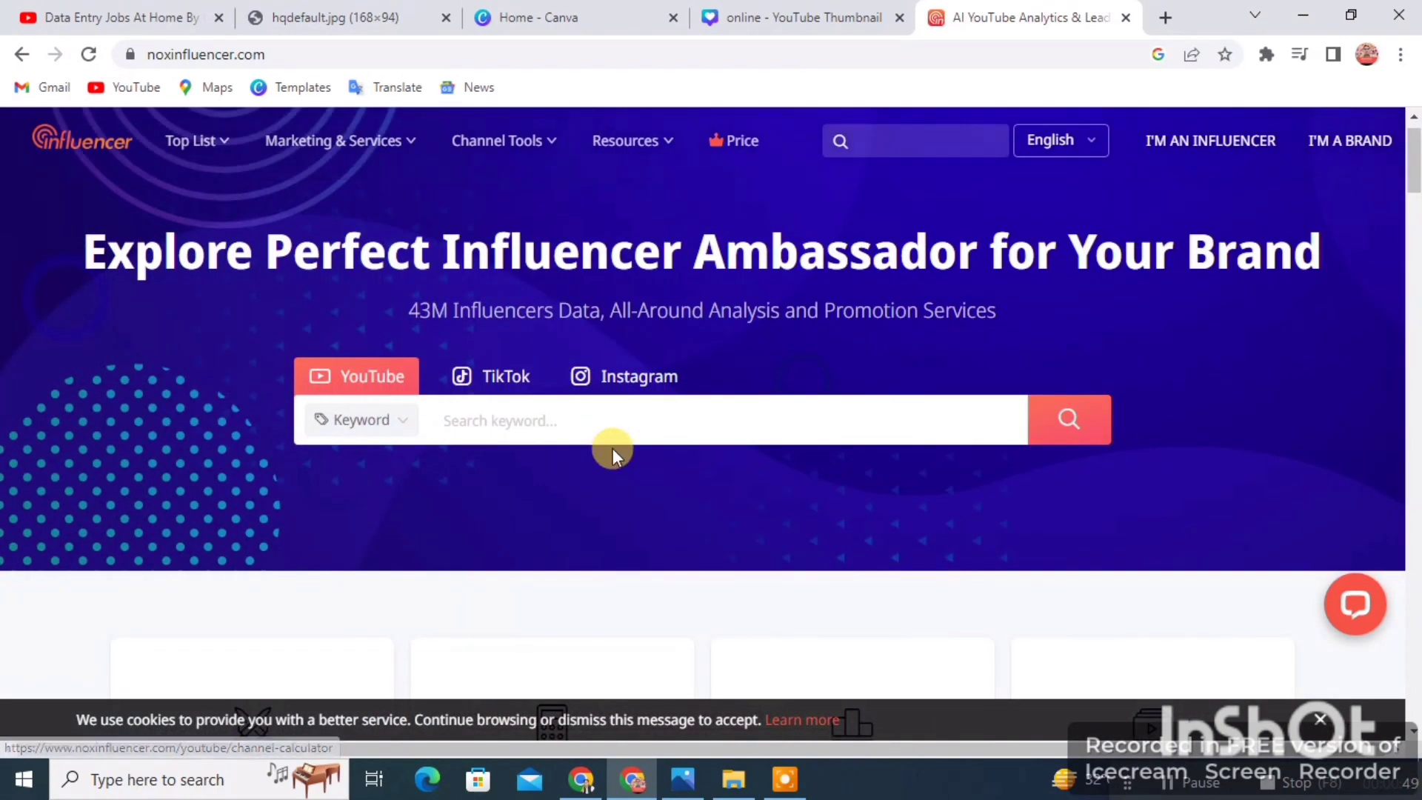
# Search YouTube channels by the keyword "top gaming".
pyautogui.click(495, 426)
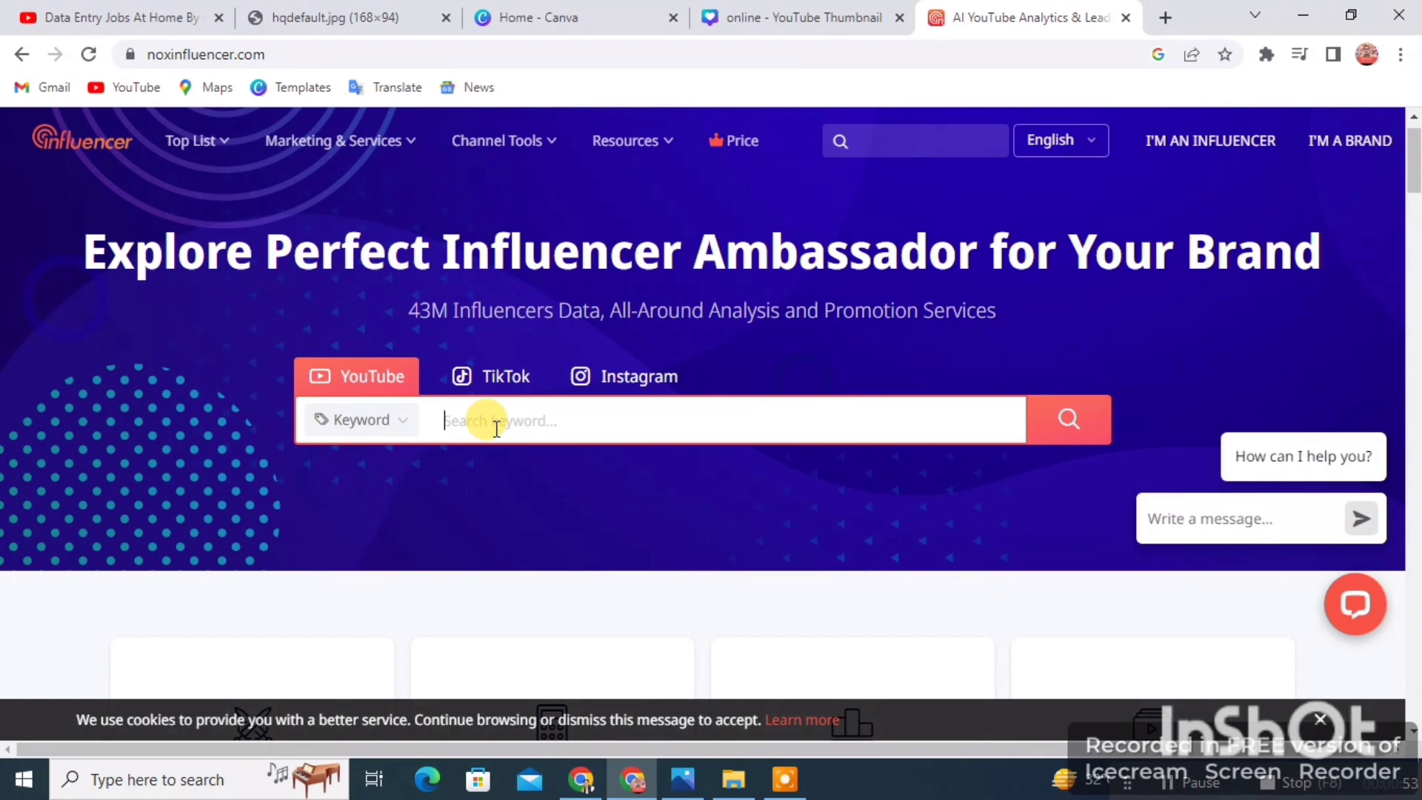
pyautogui.write('top ')
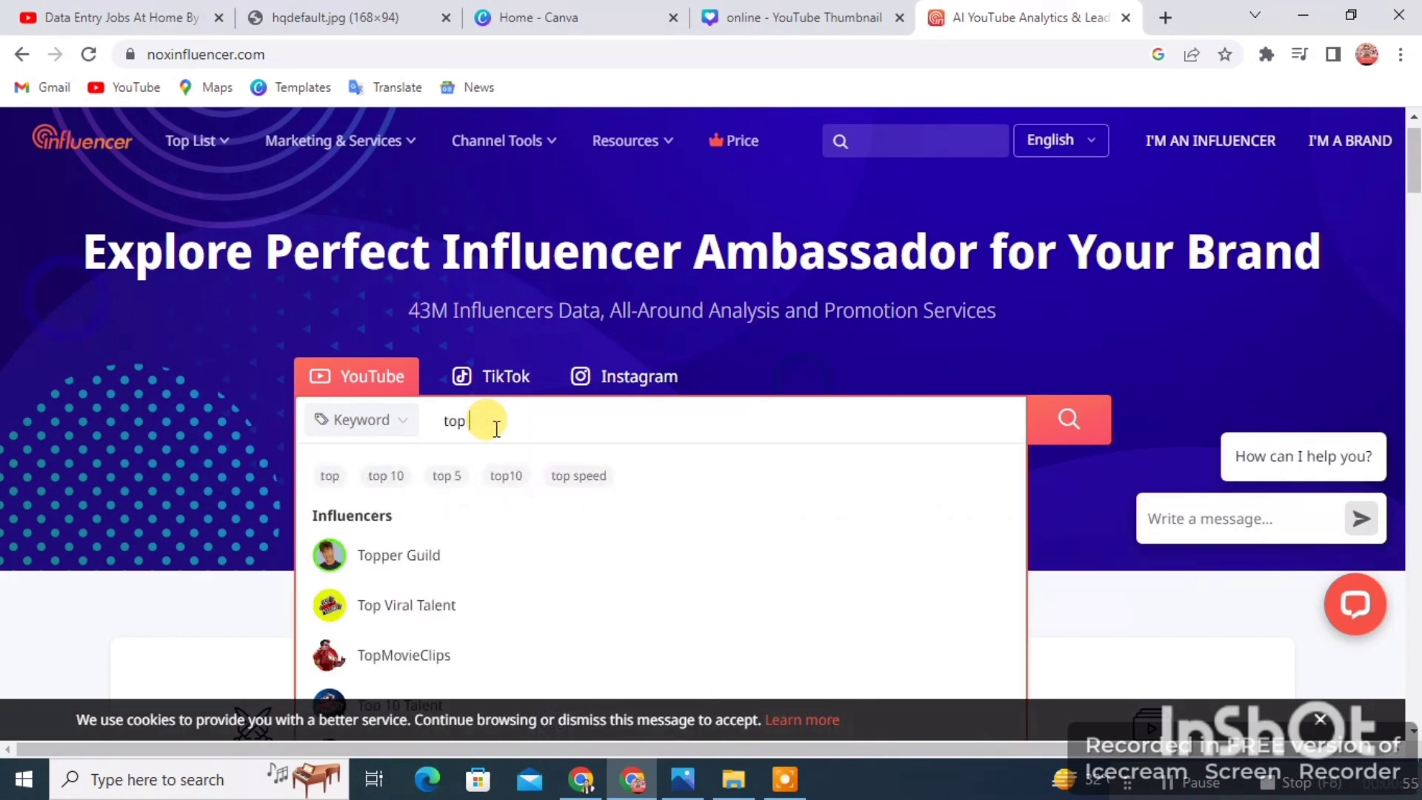
pyautogui.write('gaming')
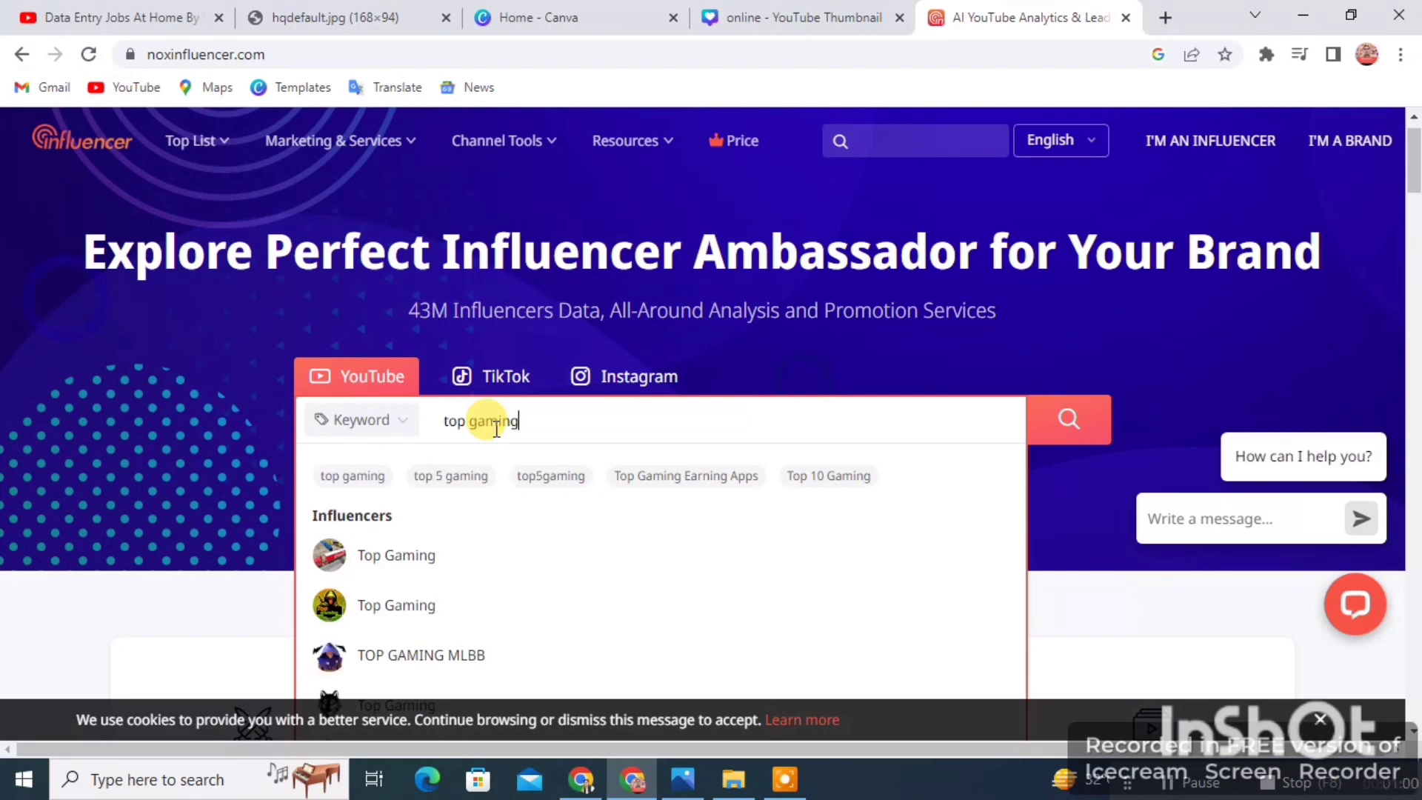
pyautogui.press('Return')
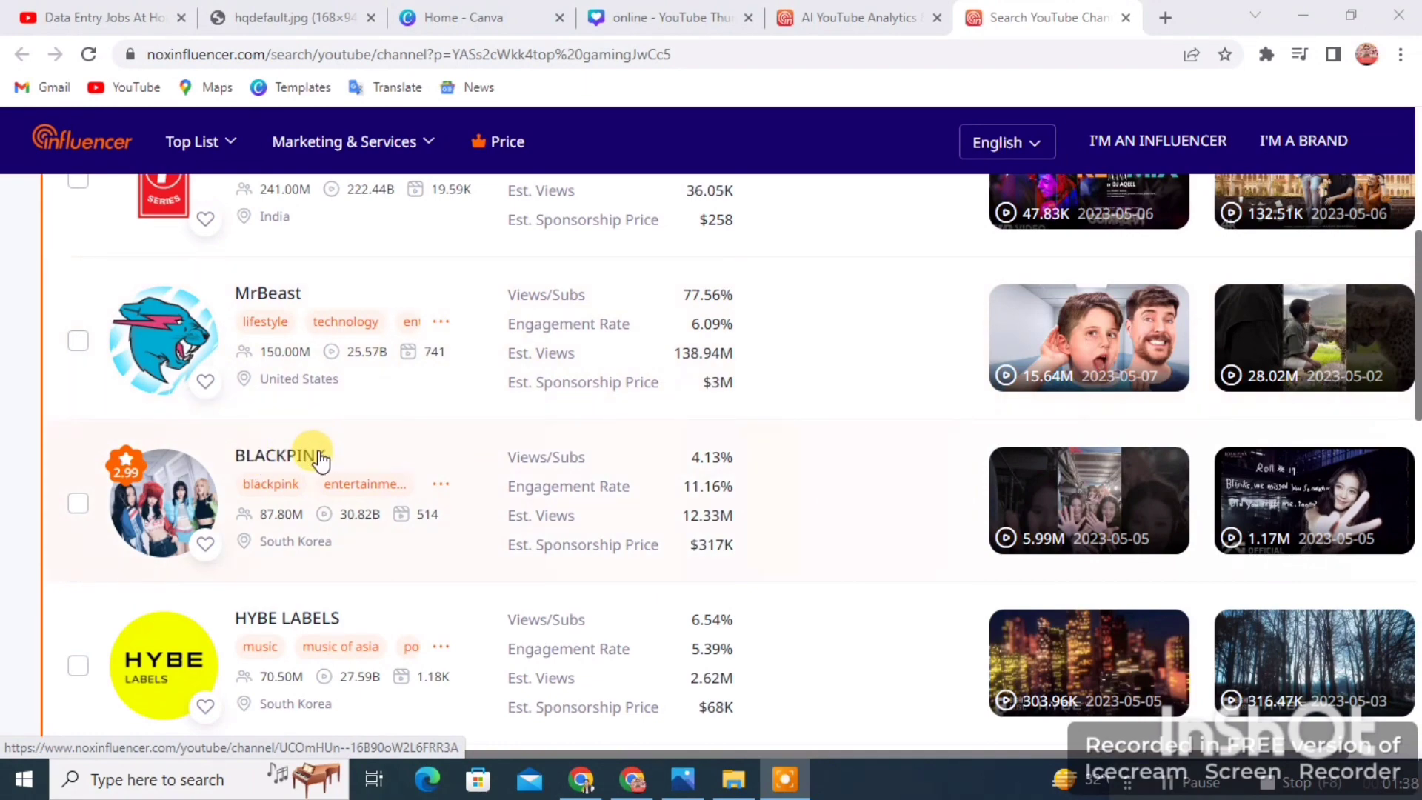
# Examine the "top gaming" channel results, comparing each channel's tags, country, engagement rate, estimated views and sponsorship price.
pyautogui.scroll(-1, 302, 500)
pyautogui.scroll(-1, 223, 522)
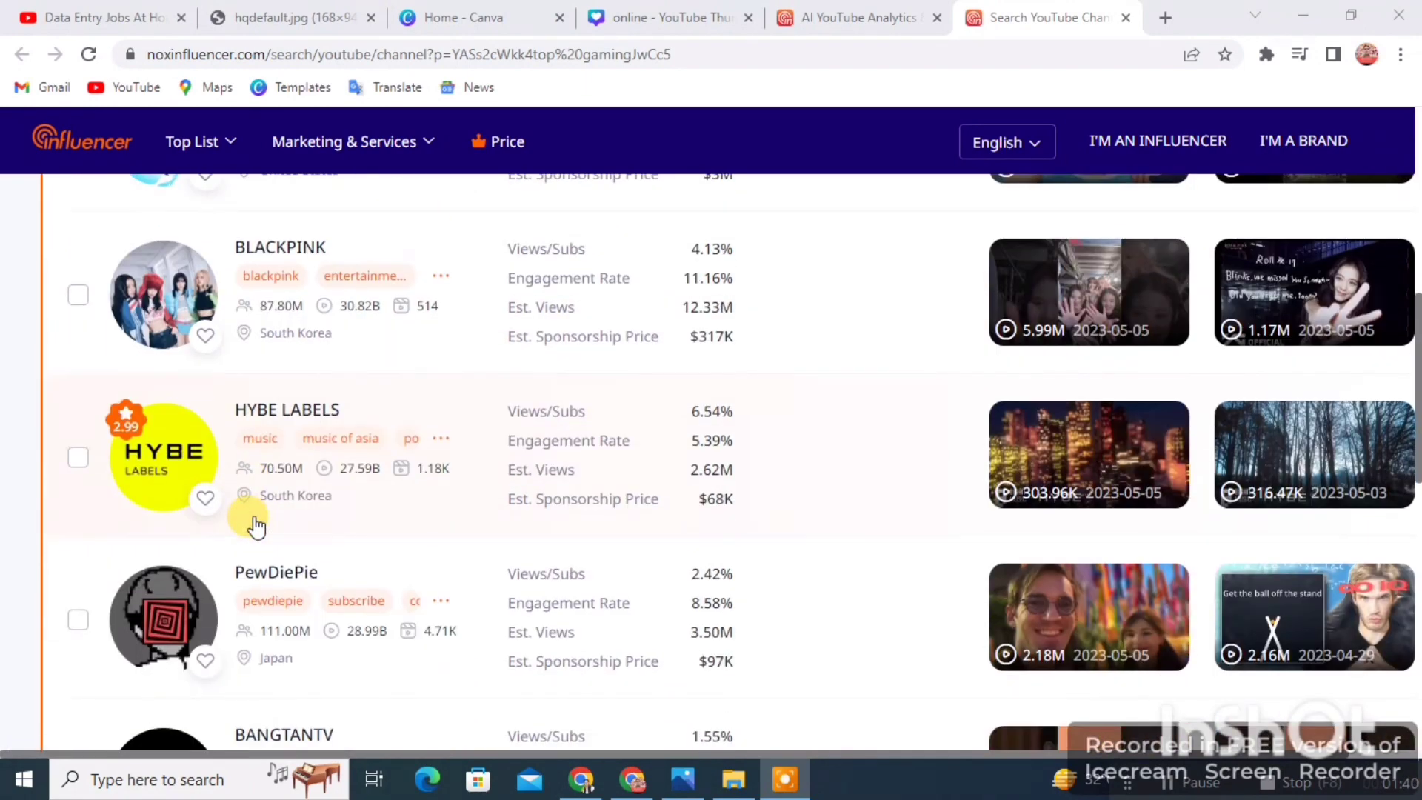
pyautogui.scroll(-2, 229, 561)
pyautogui.scroll(-2, 245, 548)
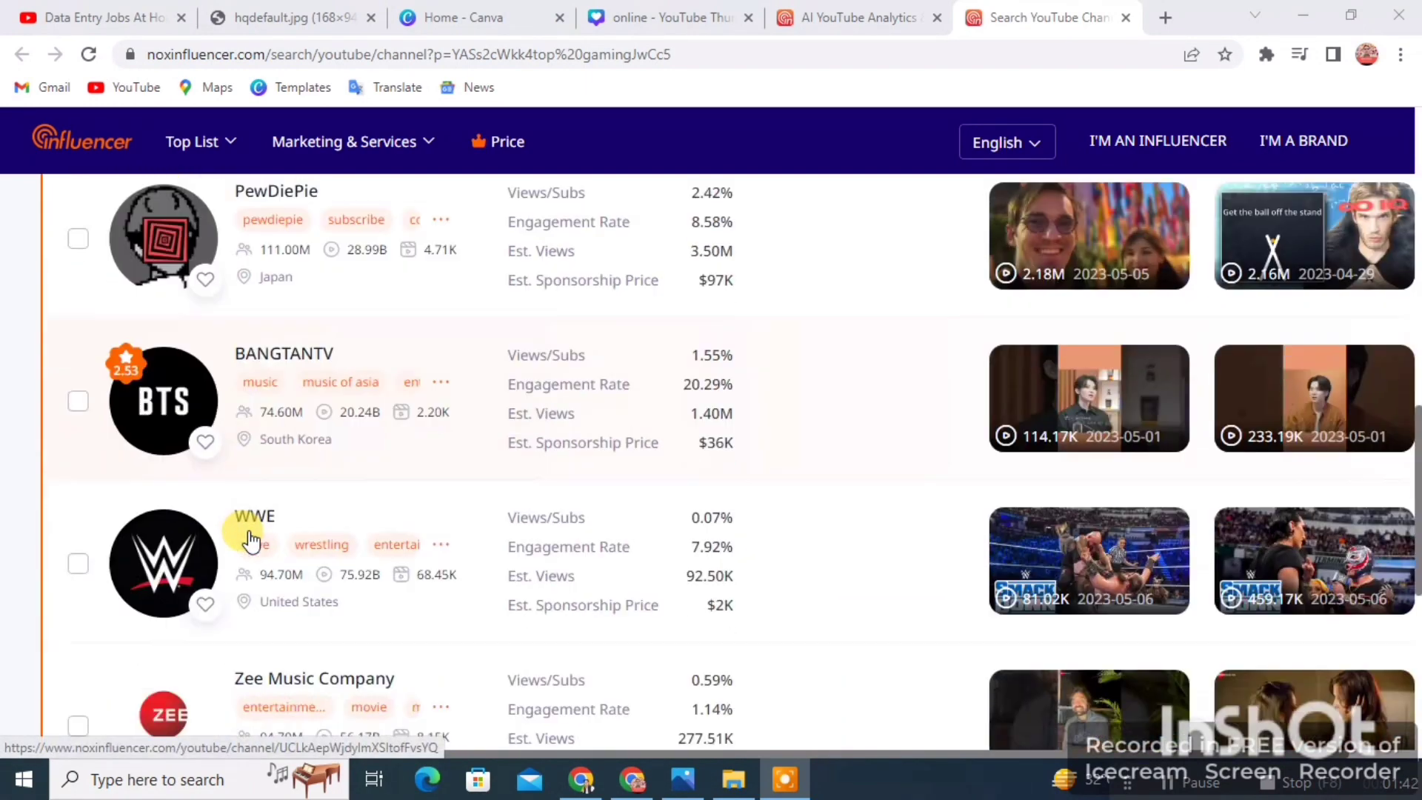
pyautogui.scroll(-1, 281, 511)
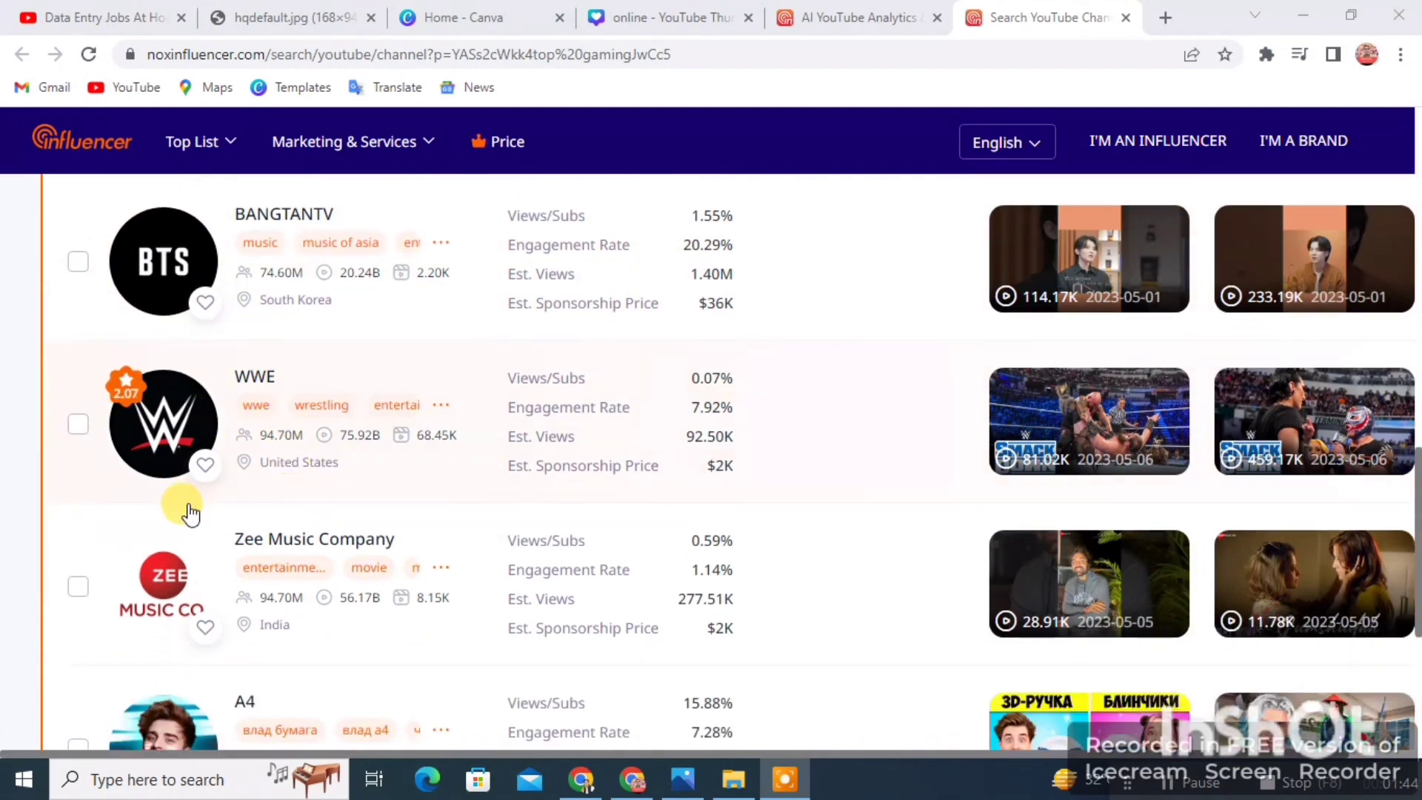
pyautogui.scroll(-3, 403, 545)
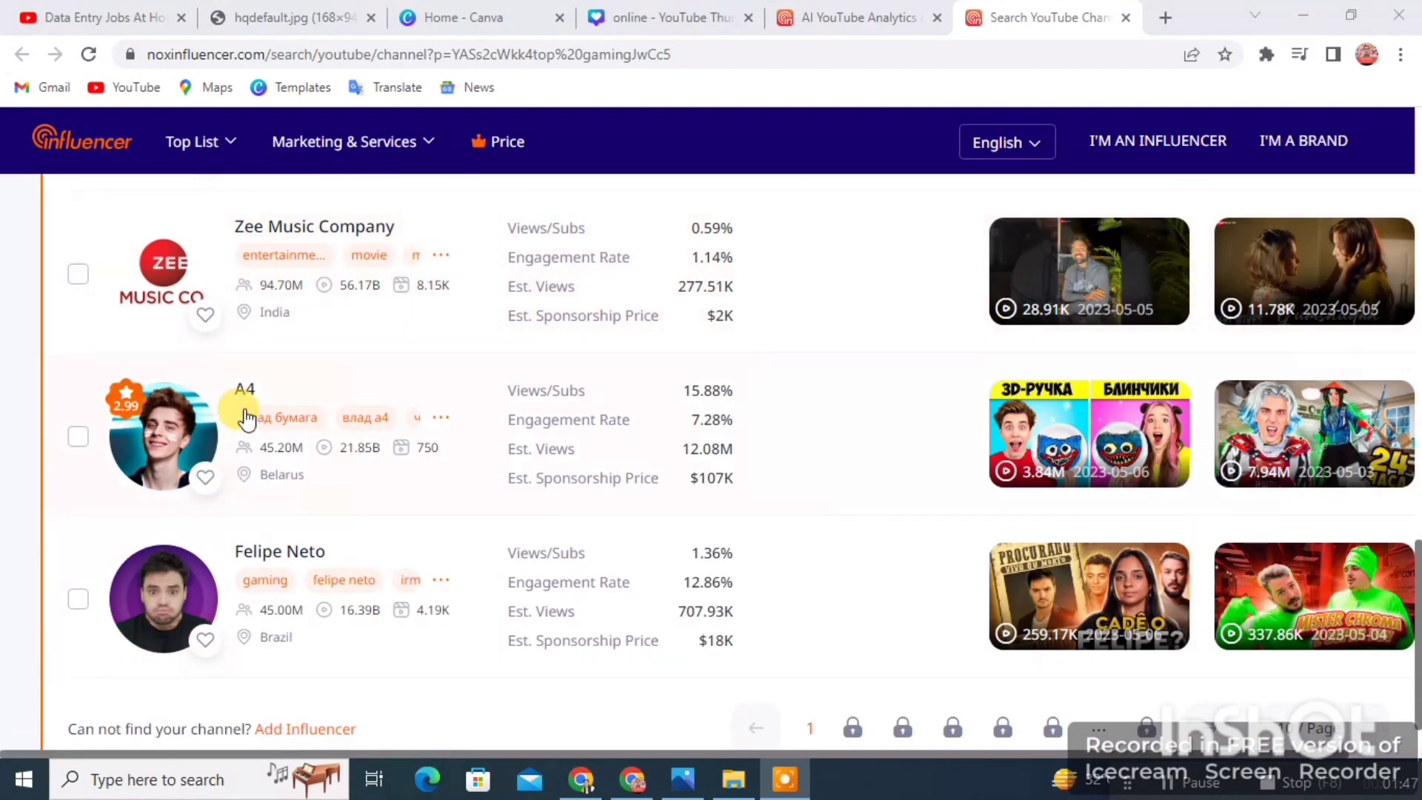
pyautogui.scroll(15, 342, 445)
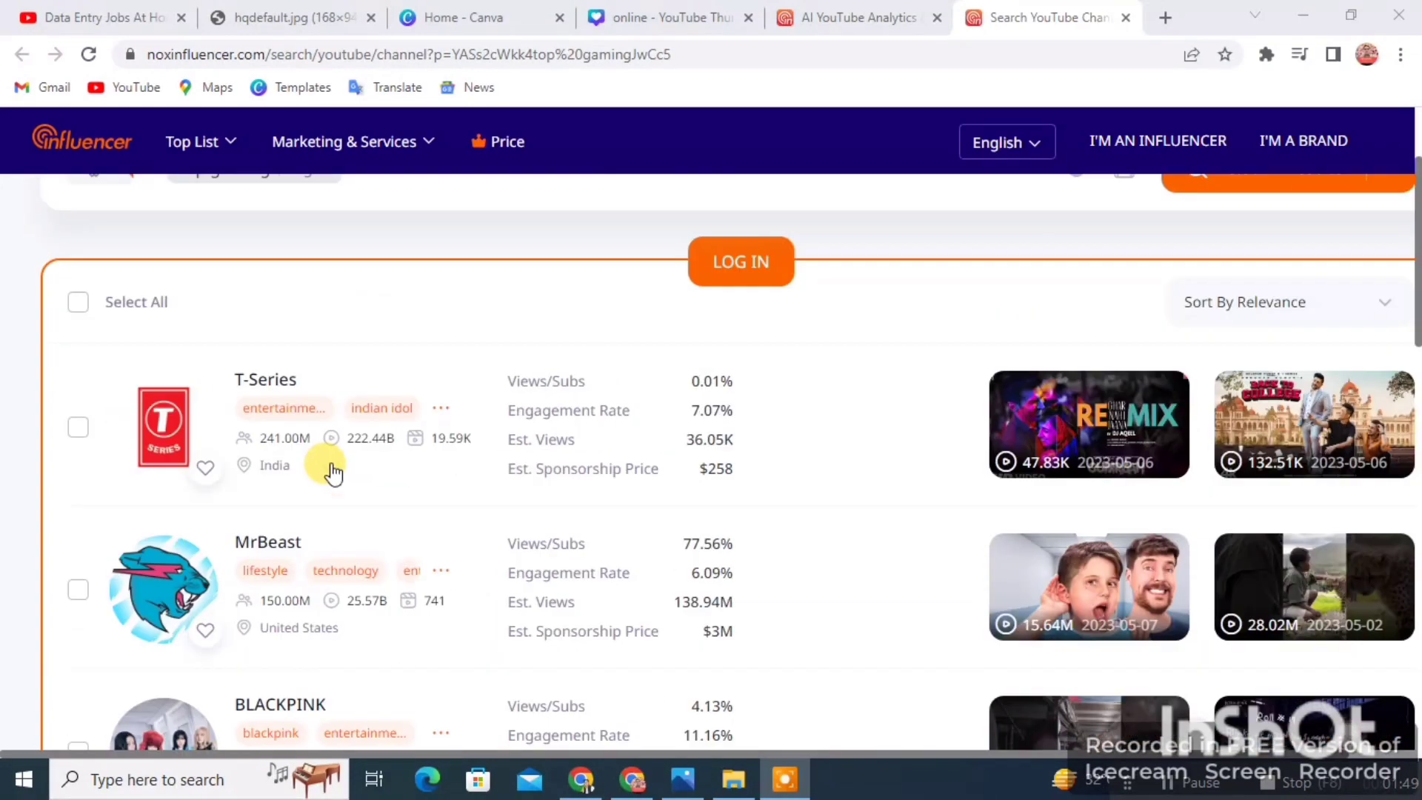
pyautogui.scroll(-10, 223, 444)
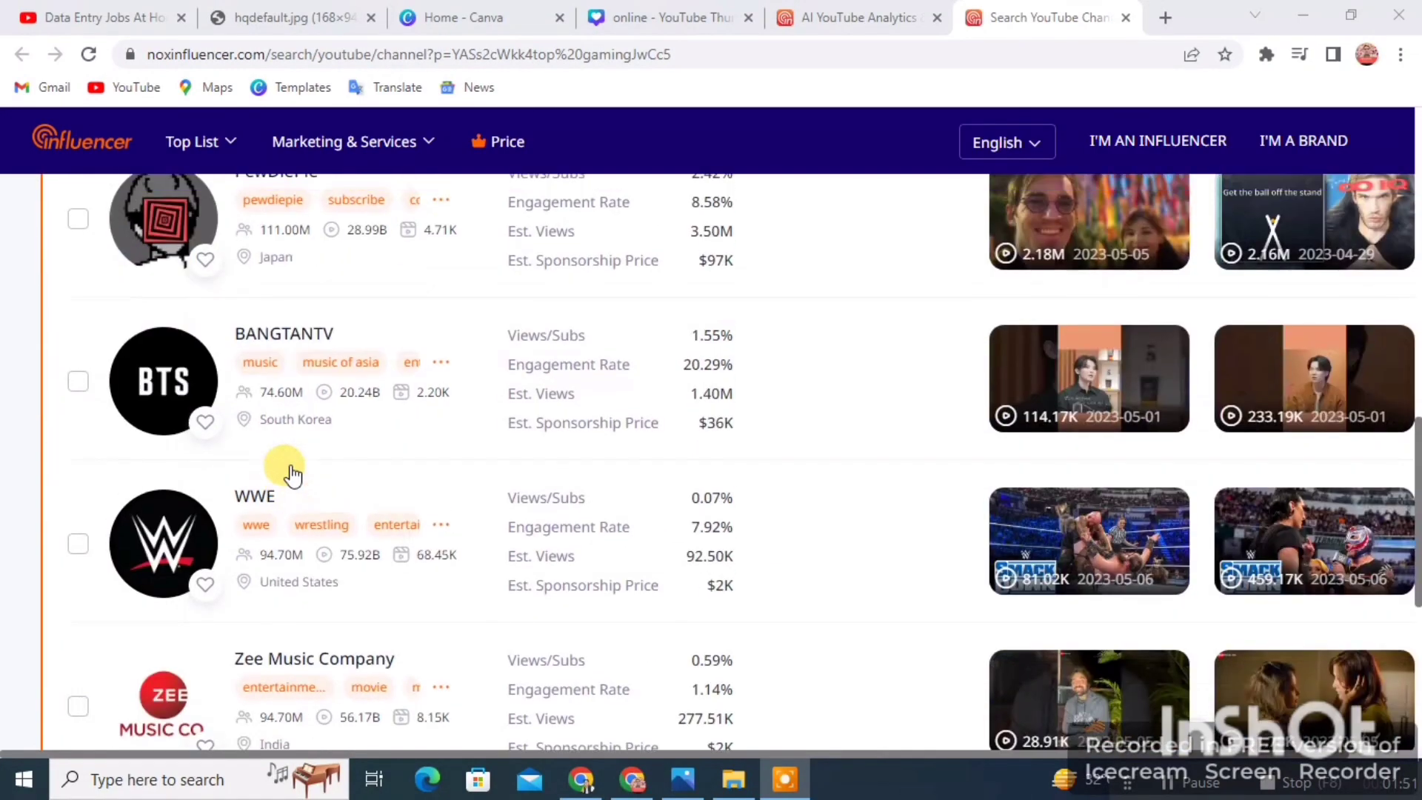
pyautogui.scroll(9, 285, 466)
pyautogui.scroll(1, 78, 394)
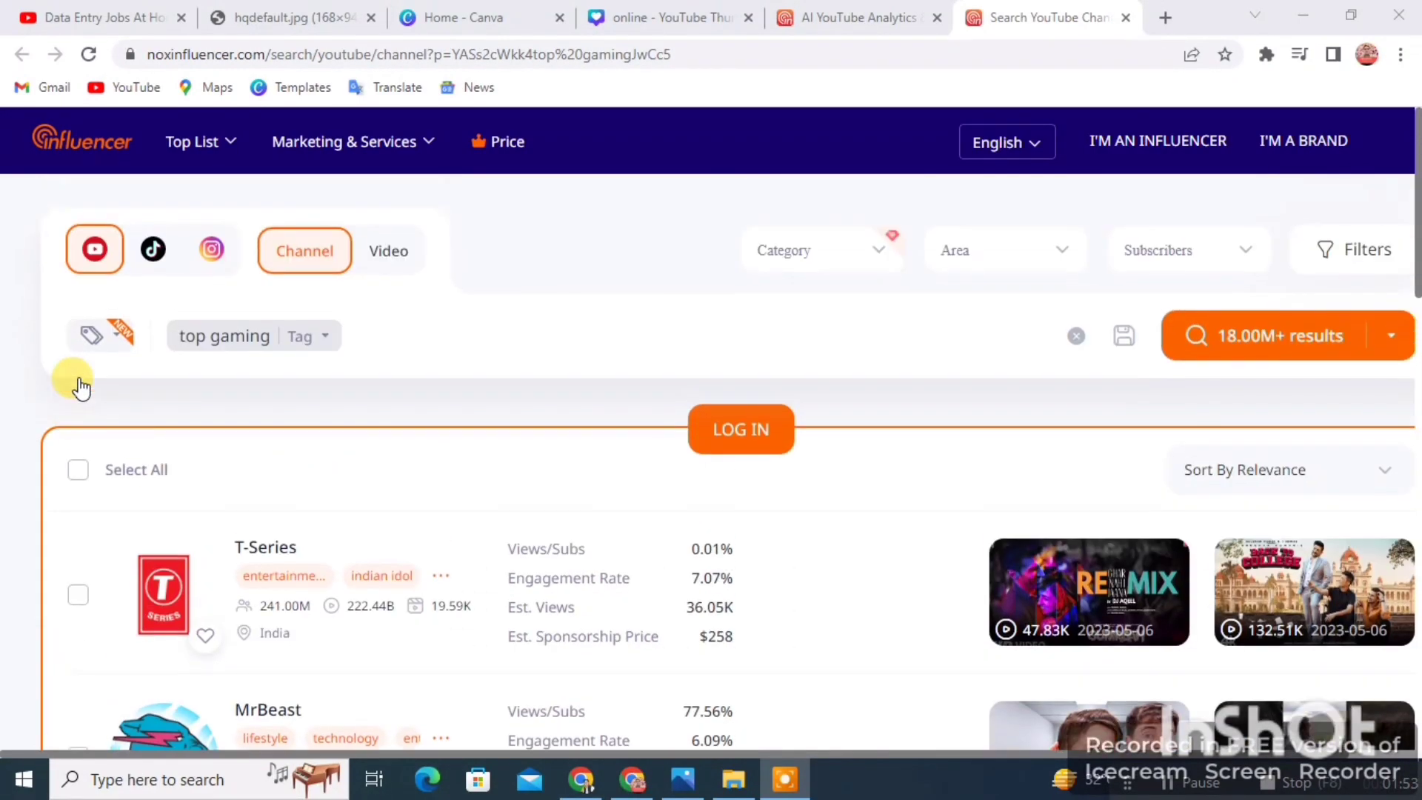
pyautogui.scroll(-4, 311, 414)
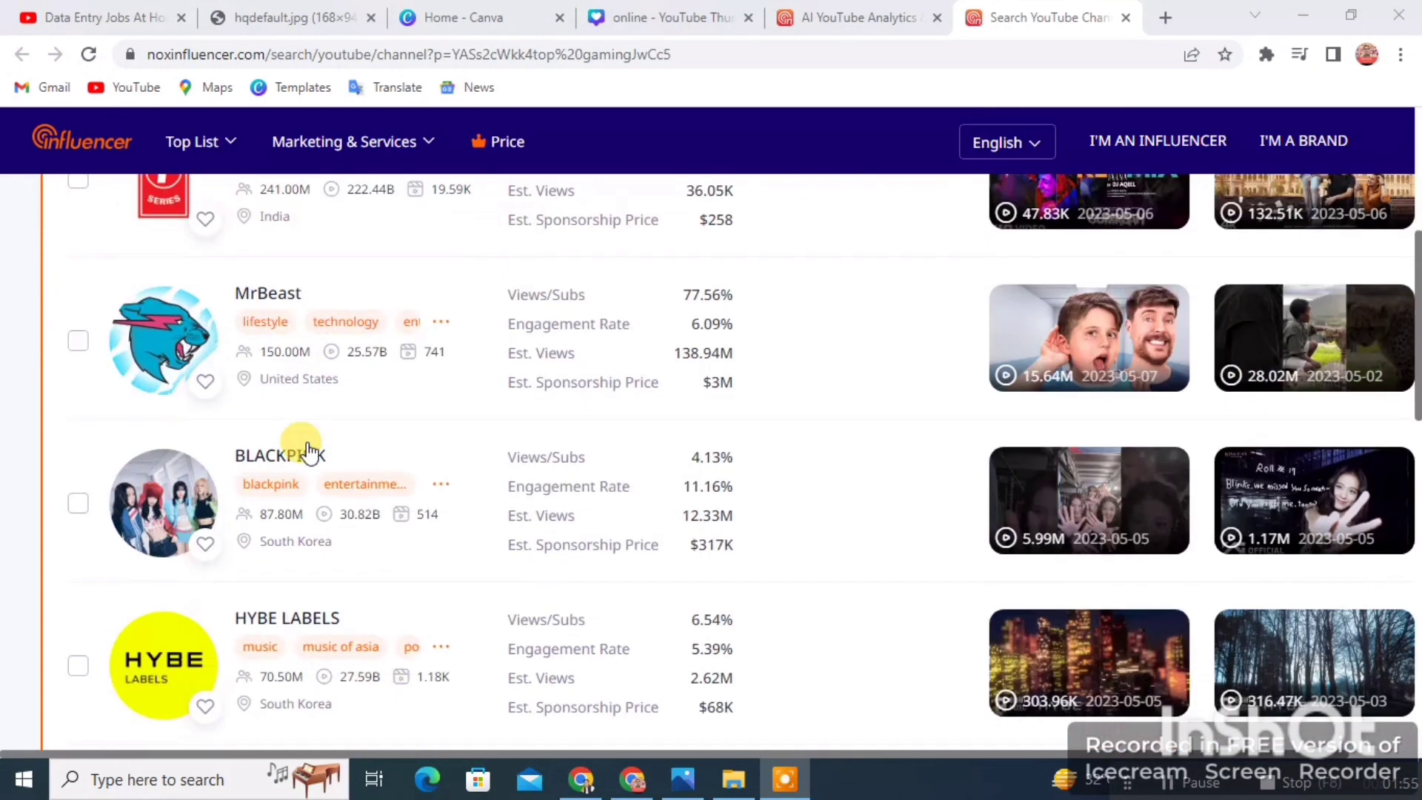
pyautogui.scroll(-4, 303, 455)
pyautogui.scroll(-8, 303, 455)
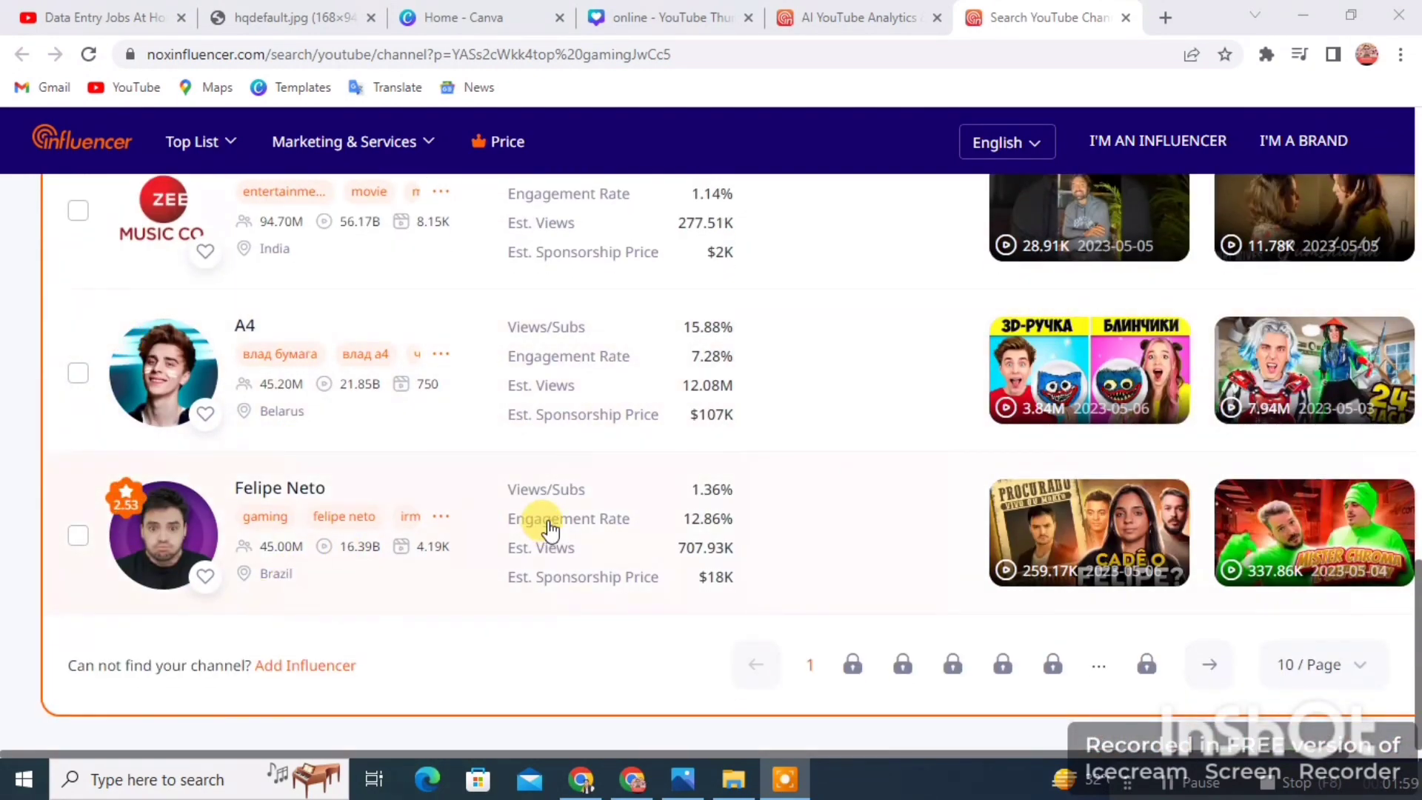
pyautogui.scroll(12, 546, 522)
pyautogui.scroll(5, 358, 476)
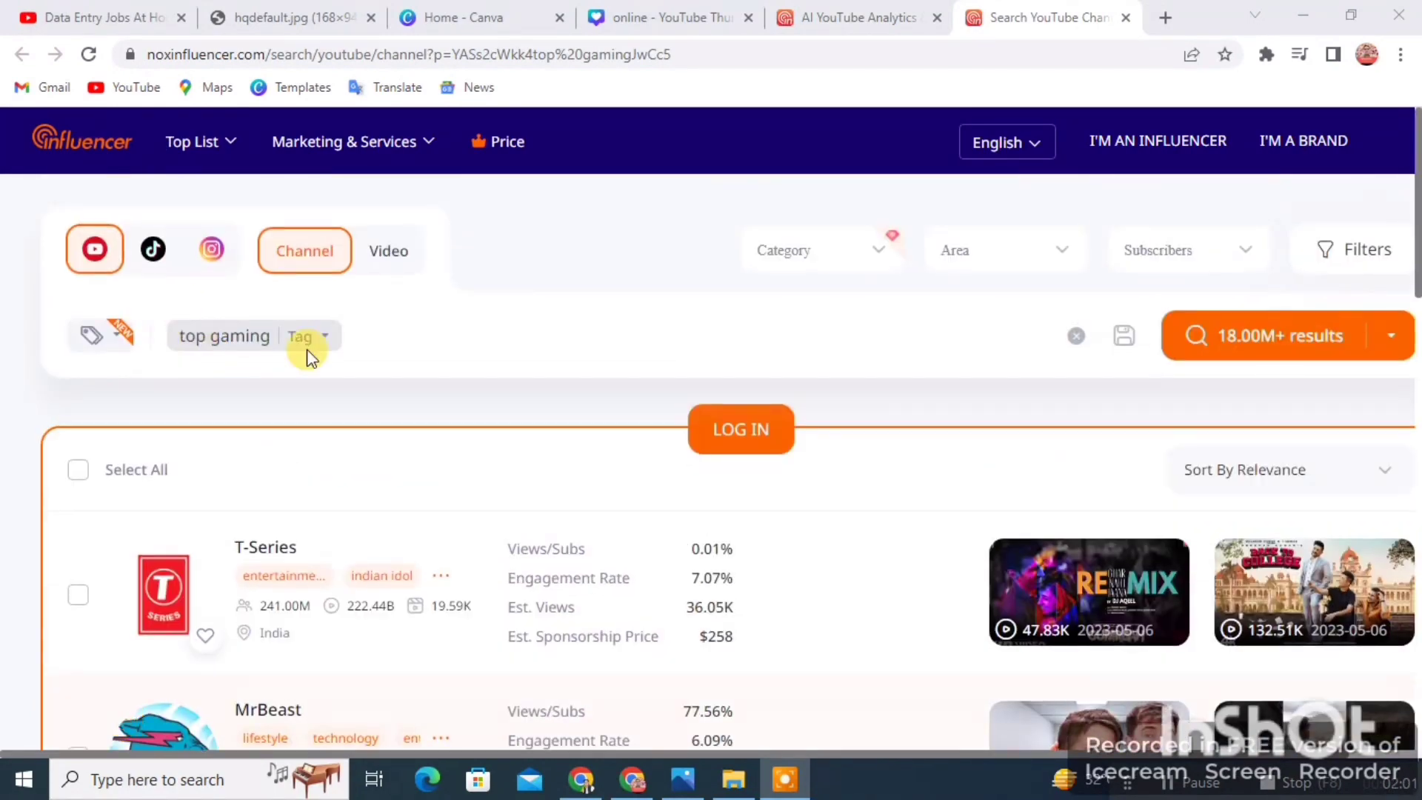
pyautogui.scroll(-4, 306, 354)
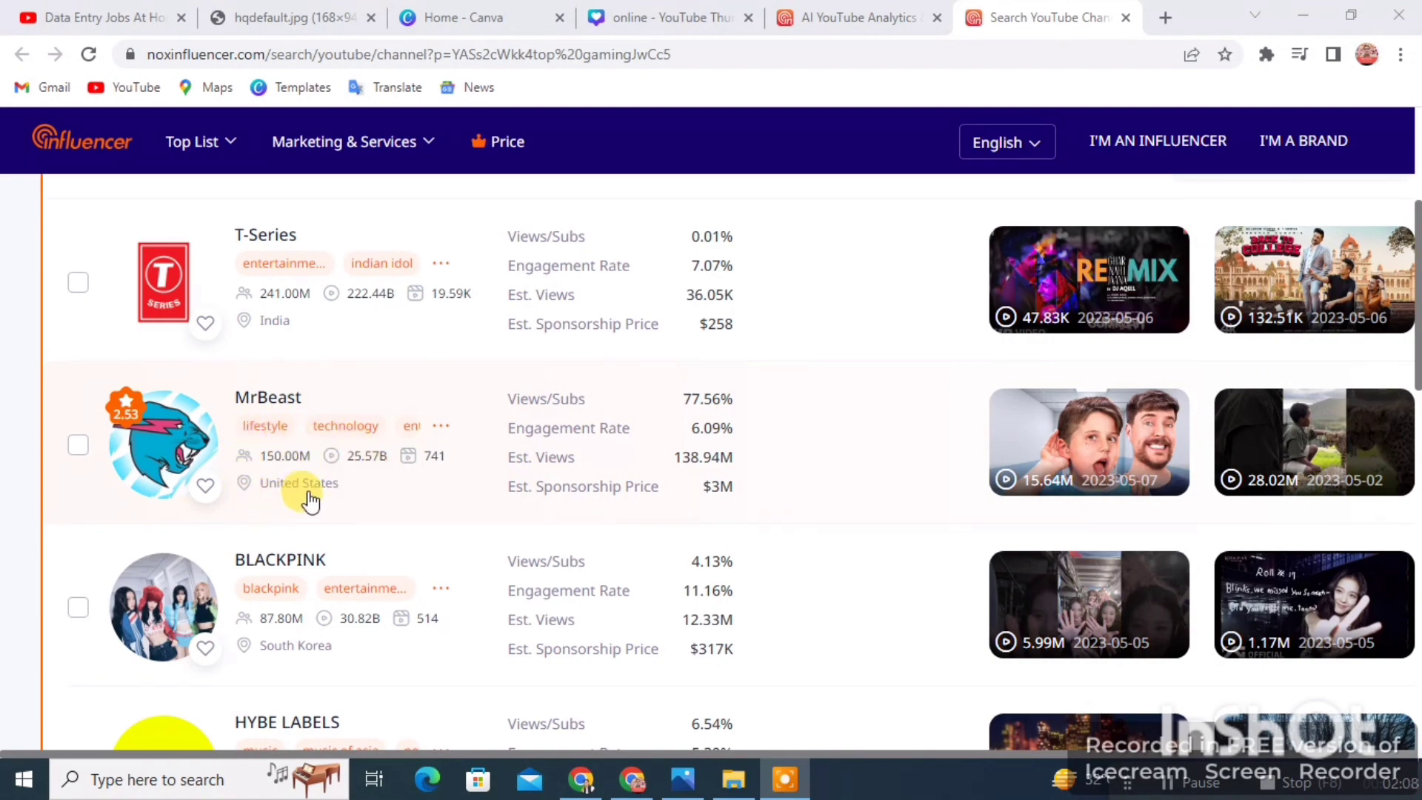
pyautogui.scroll(-3, 518, 493)
pyautogui.scroll(-3, 242, 402)
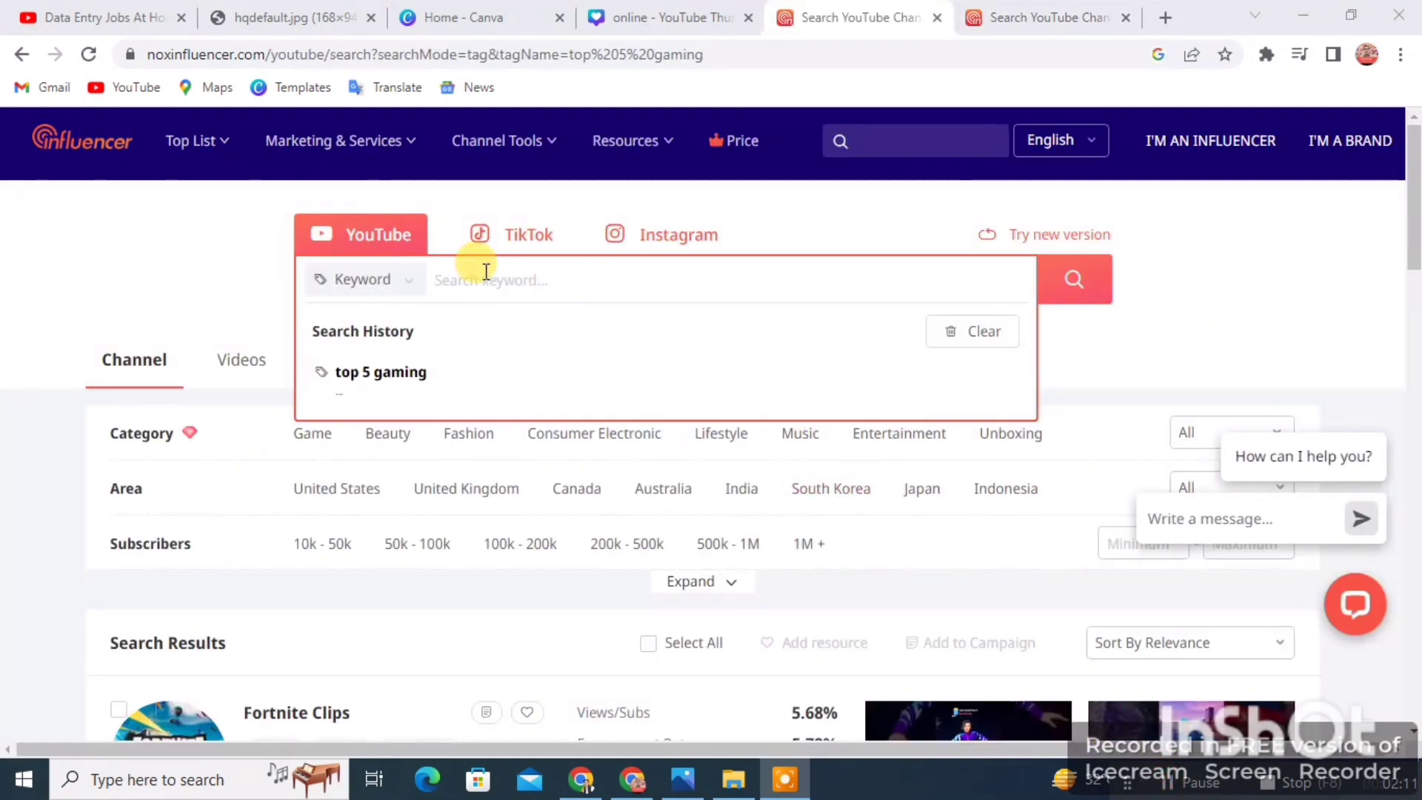
# Rerun the "top 5 gaming" YouTube search from the search history and filter the channels by the Game category.
pyautogui.click(486, 274)
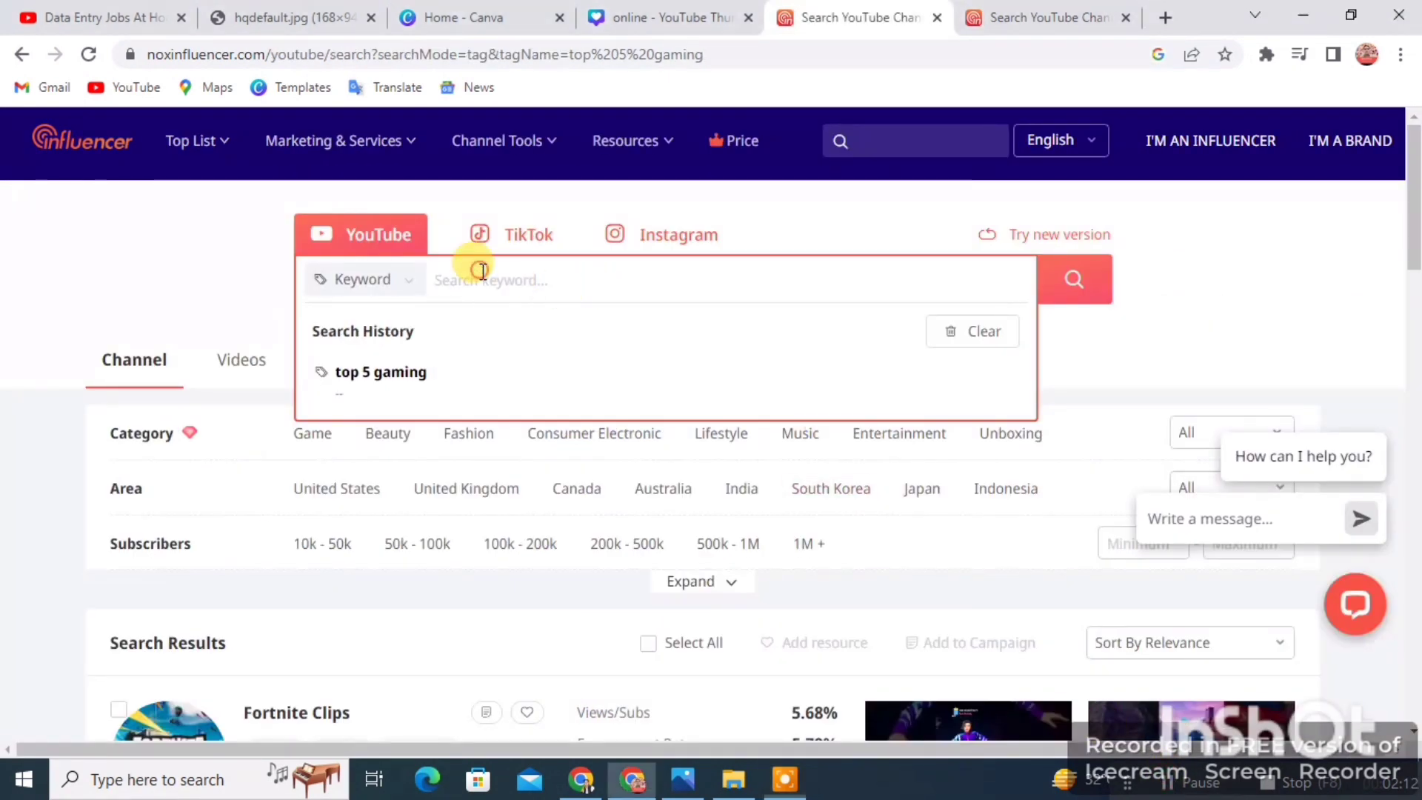
pyautogui.click(370, 378)
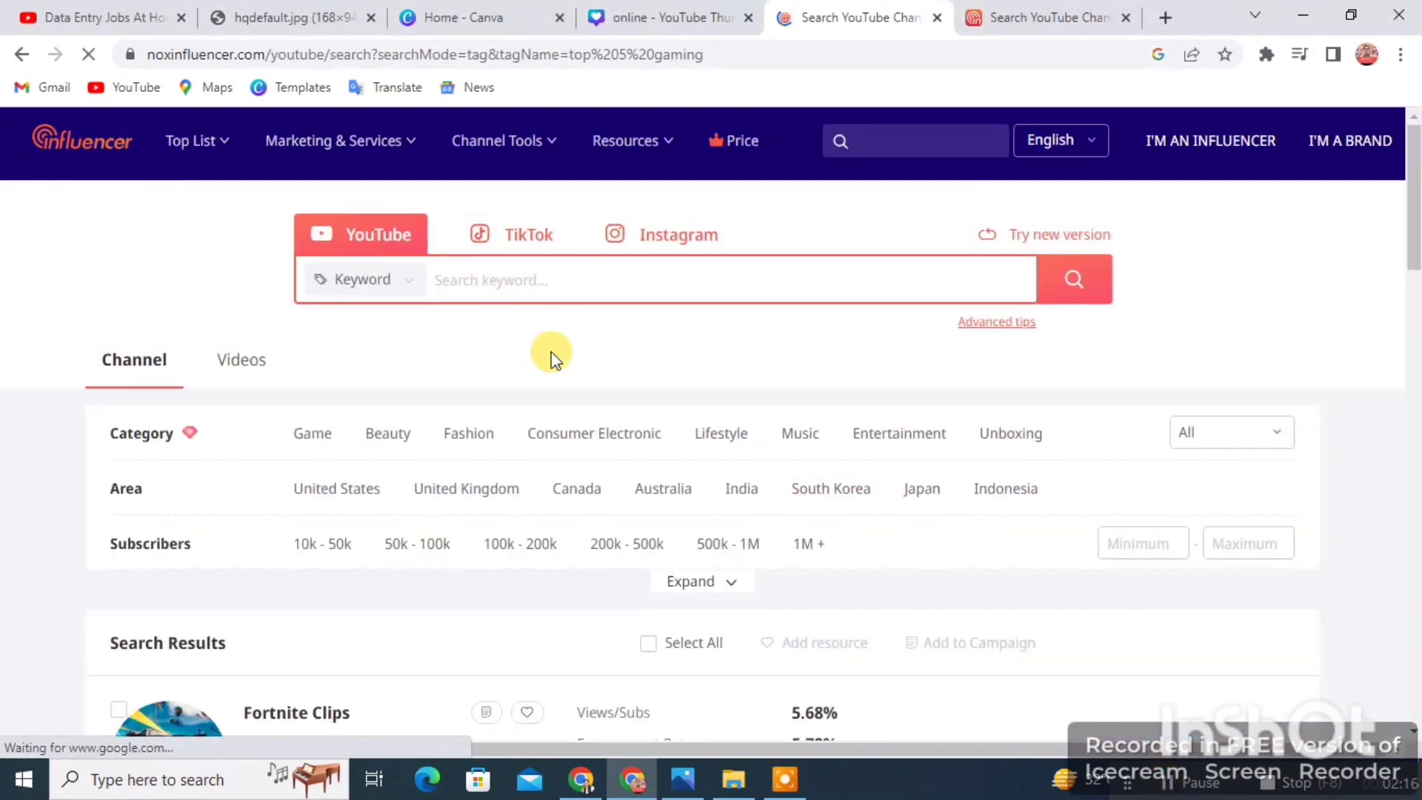
pyautogui.scroll(-3, 499, 252)
pyautogui.click(314, 225)
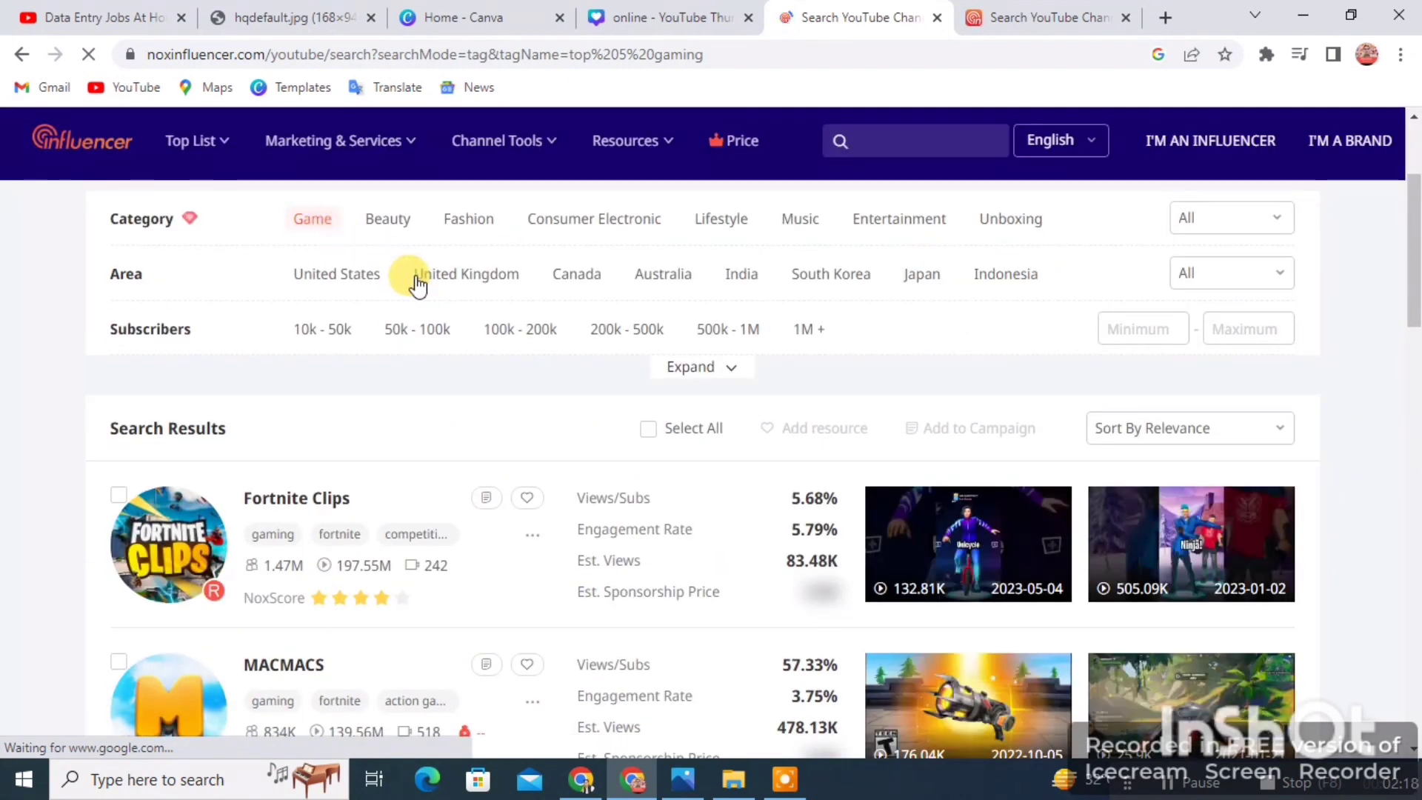
# Review the gaming channels found and open the statistics page of the Fortnite Clips channel.
pyautogui.scroll(-3, 222, 289)
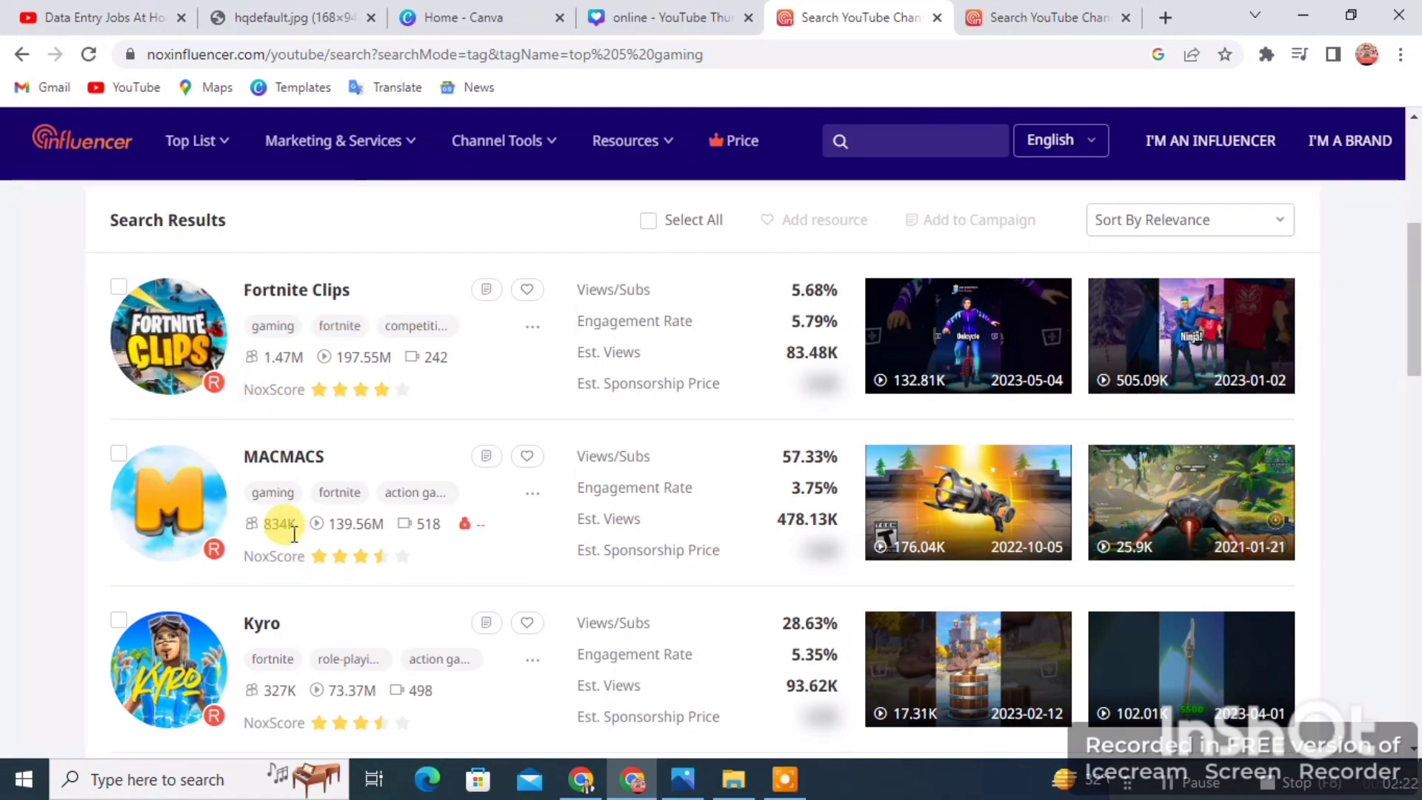
pyautogui.scroll(-3, 279, 522)
pyautogui.scroll(-2, 268, 567)
pyautogui.scroll(7, 263, 548)
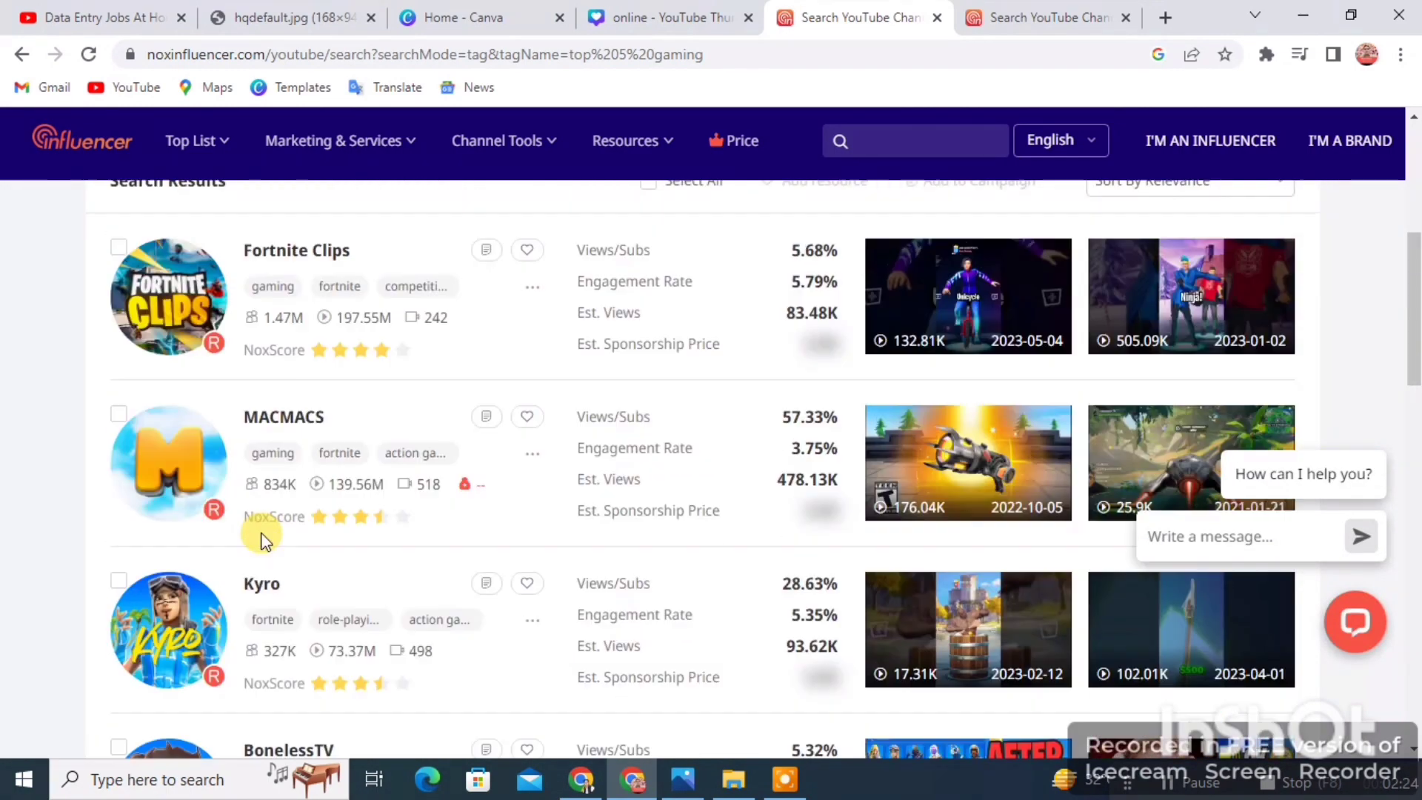
pyautogui.click(196, 449)
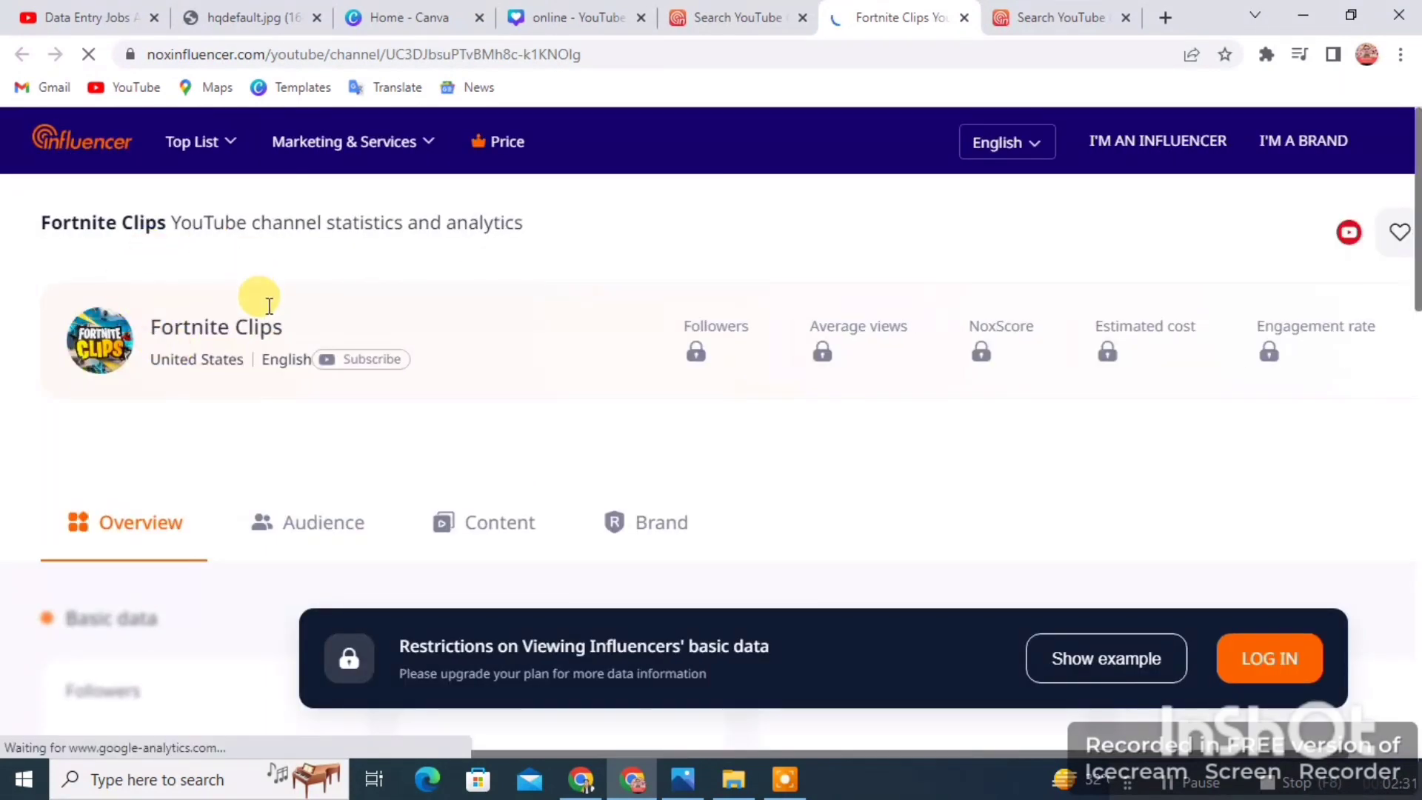
# Show the example data in the locked overview of the Fortnite Clips statistics page.
pyautogui.scroll(-3, 435, 368)
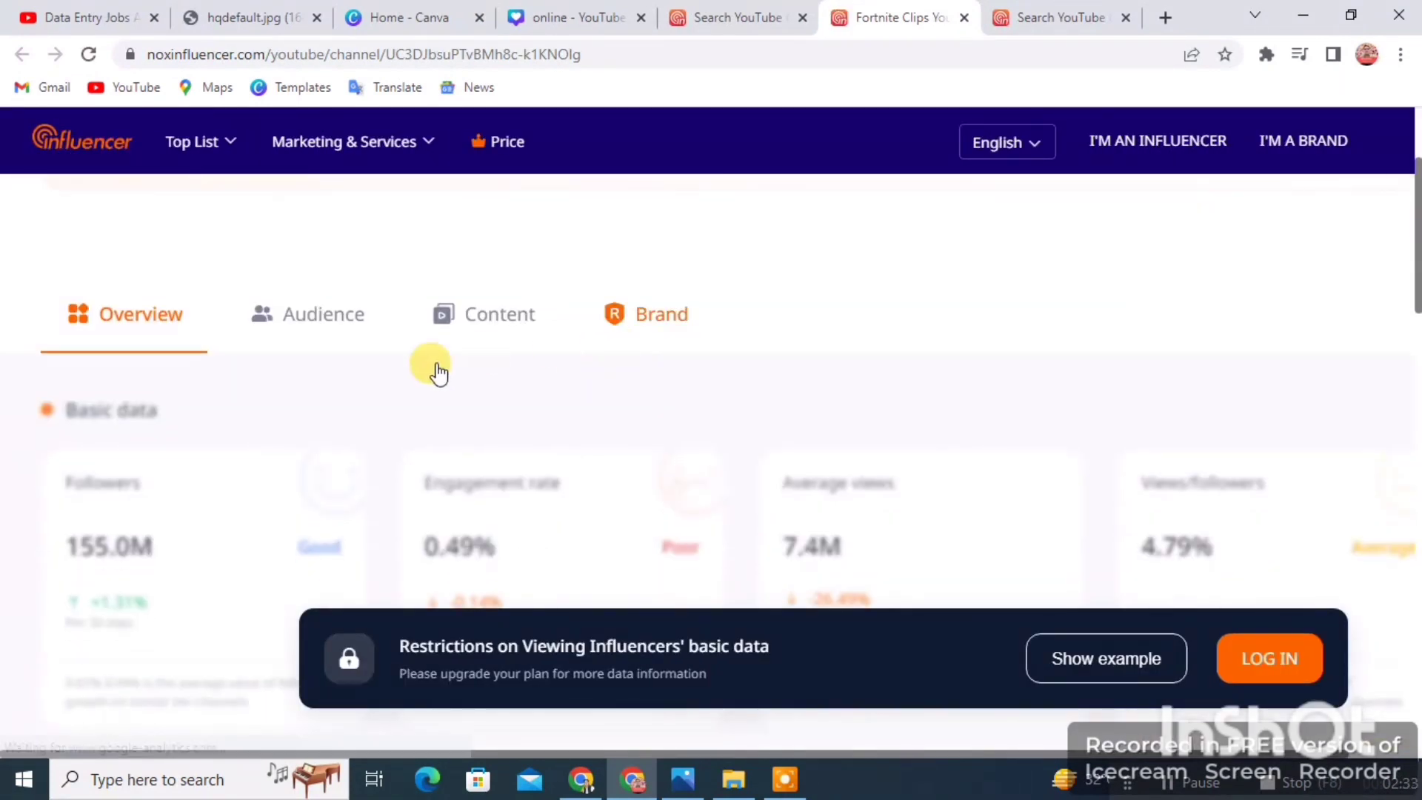
pyautogui.scroll(-5, 333, 384)
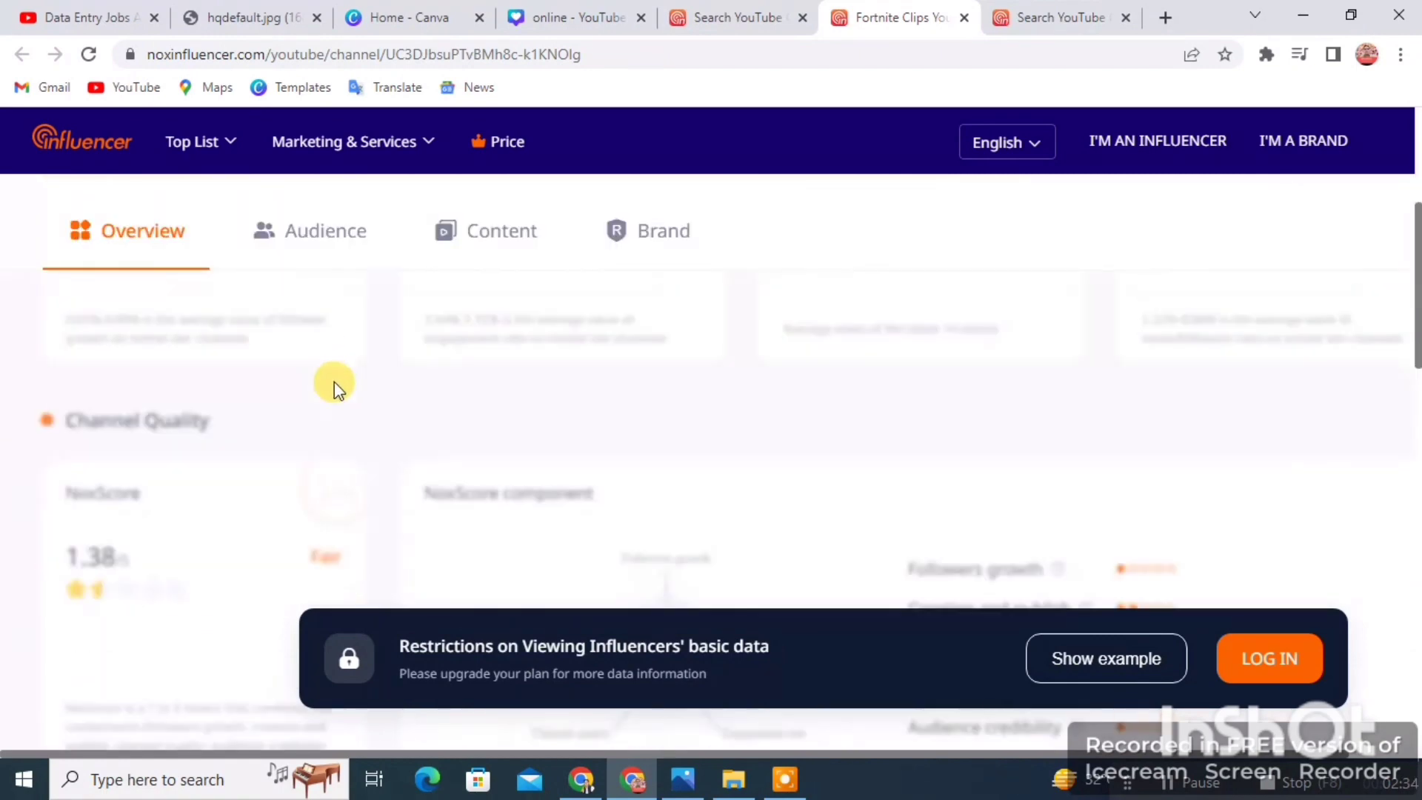
pyautogui.click(1066, 657)
pyautogui.scroll(5, 815, 468)
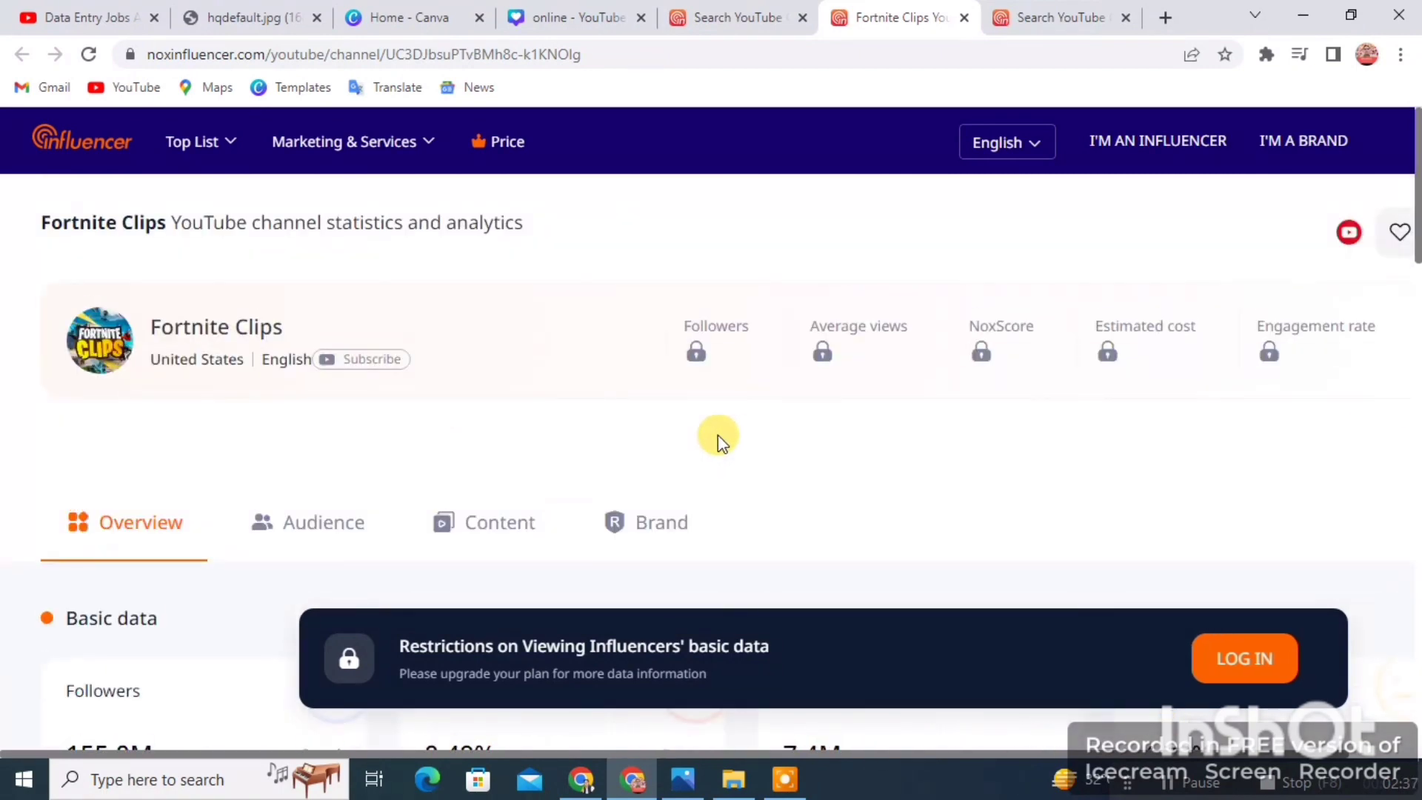
# Examine the overview's basic data and channel quality, highlighting the Followers label and its figure.
pyautogui.scroll(-8, 540, 393)
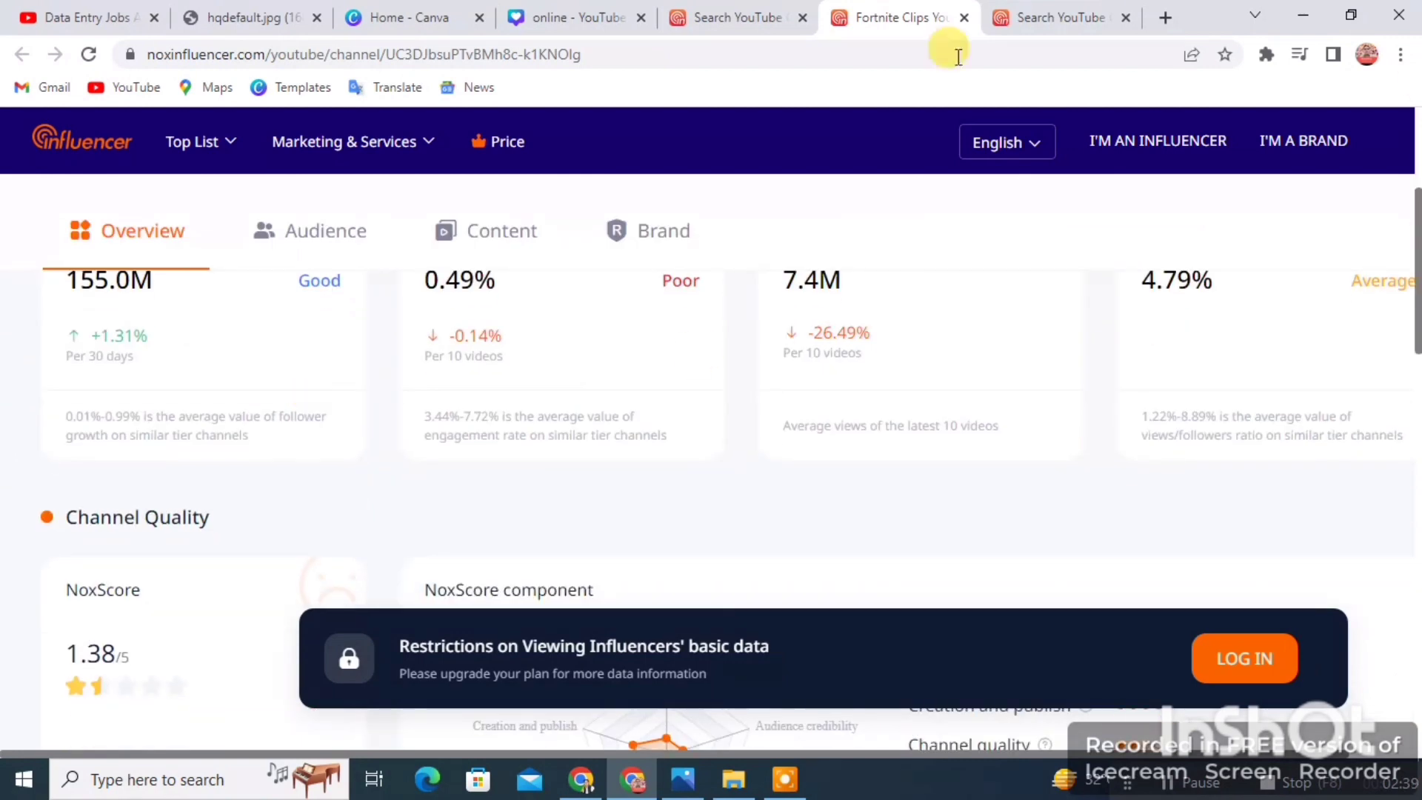
pyautogui.scroll(2, 598, 459)
pyautogui.scroll(2, 594, 455)
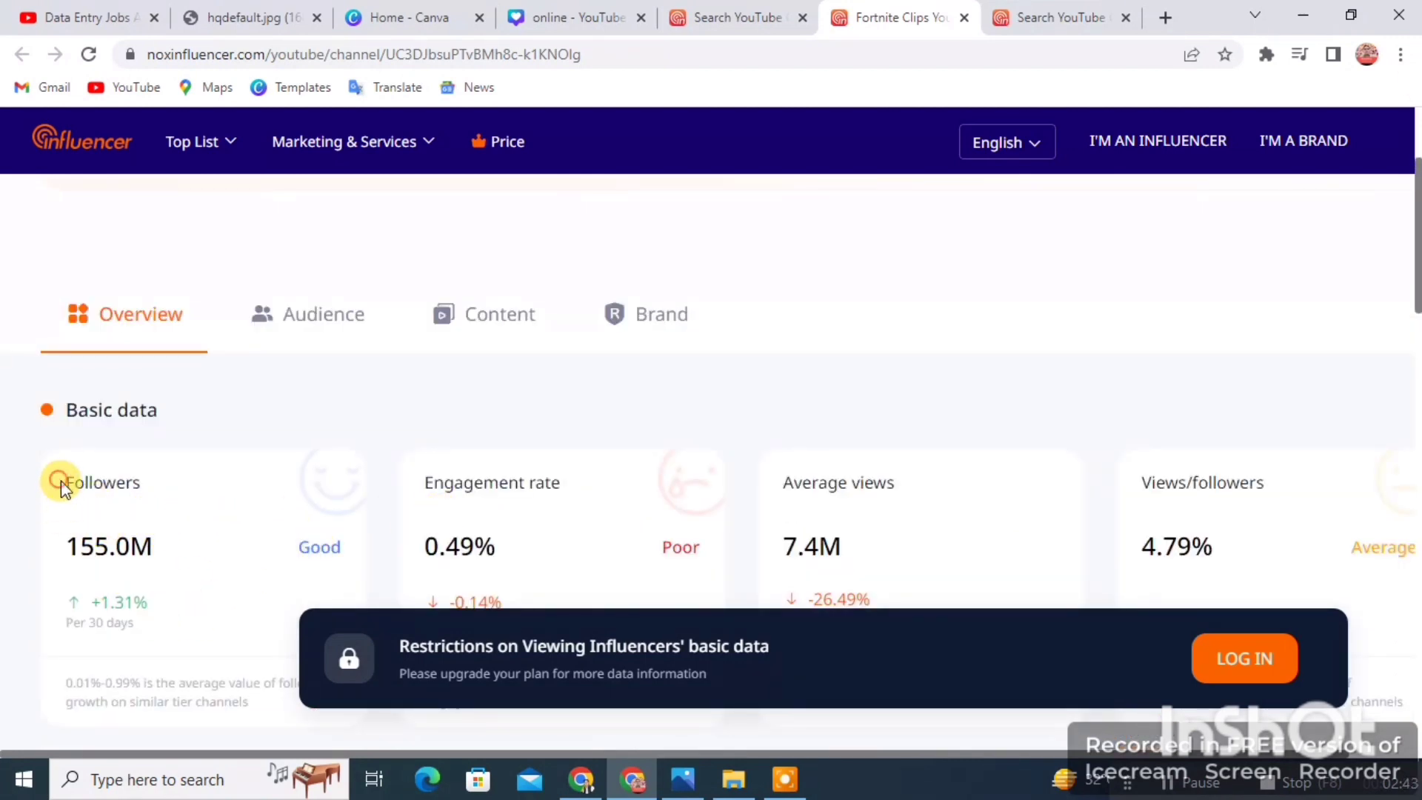
pyautogui.moveTo(61, 488); pyautogui.dragTo(133, 486)
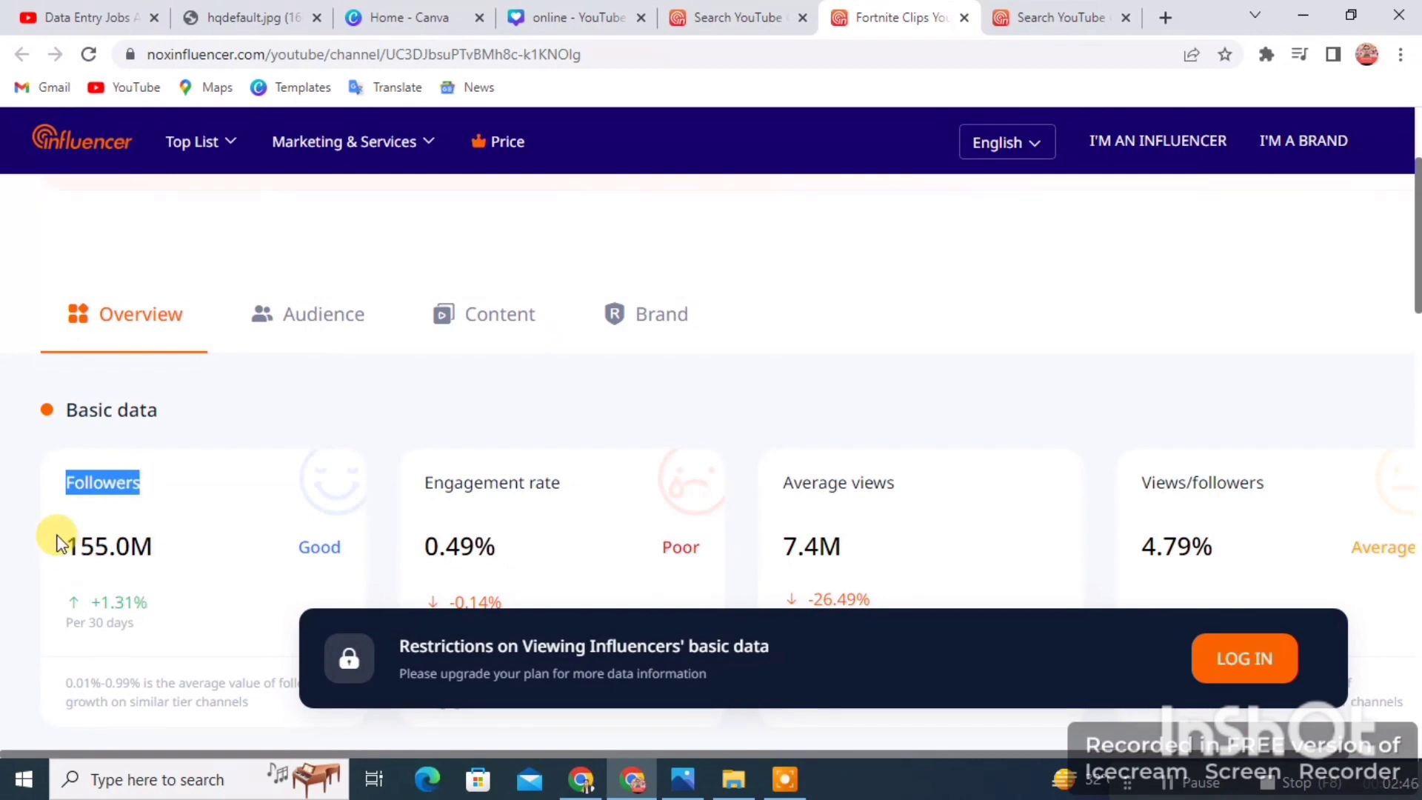
pyautogui.moveTo(64, 533); pyautogui.dragTo(140, 527)
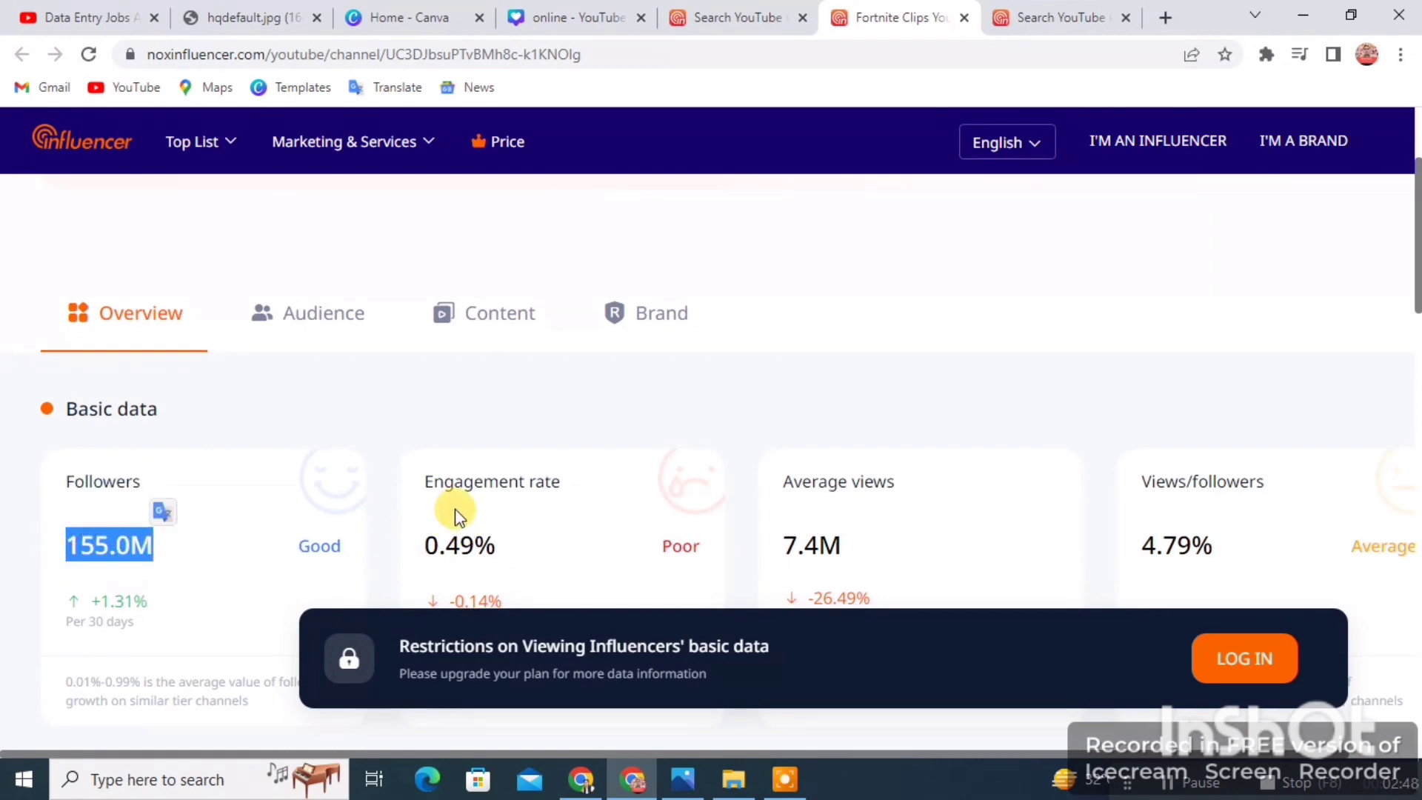
pyautogui.scroll(-5, 454, 508)
pyautogui.scroll(5, 459, 493)
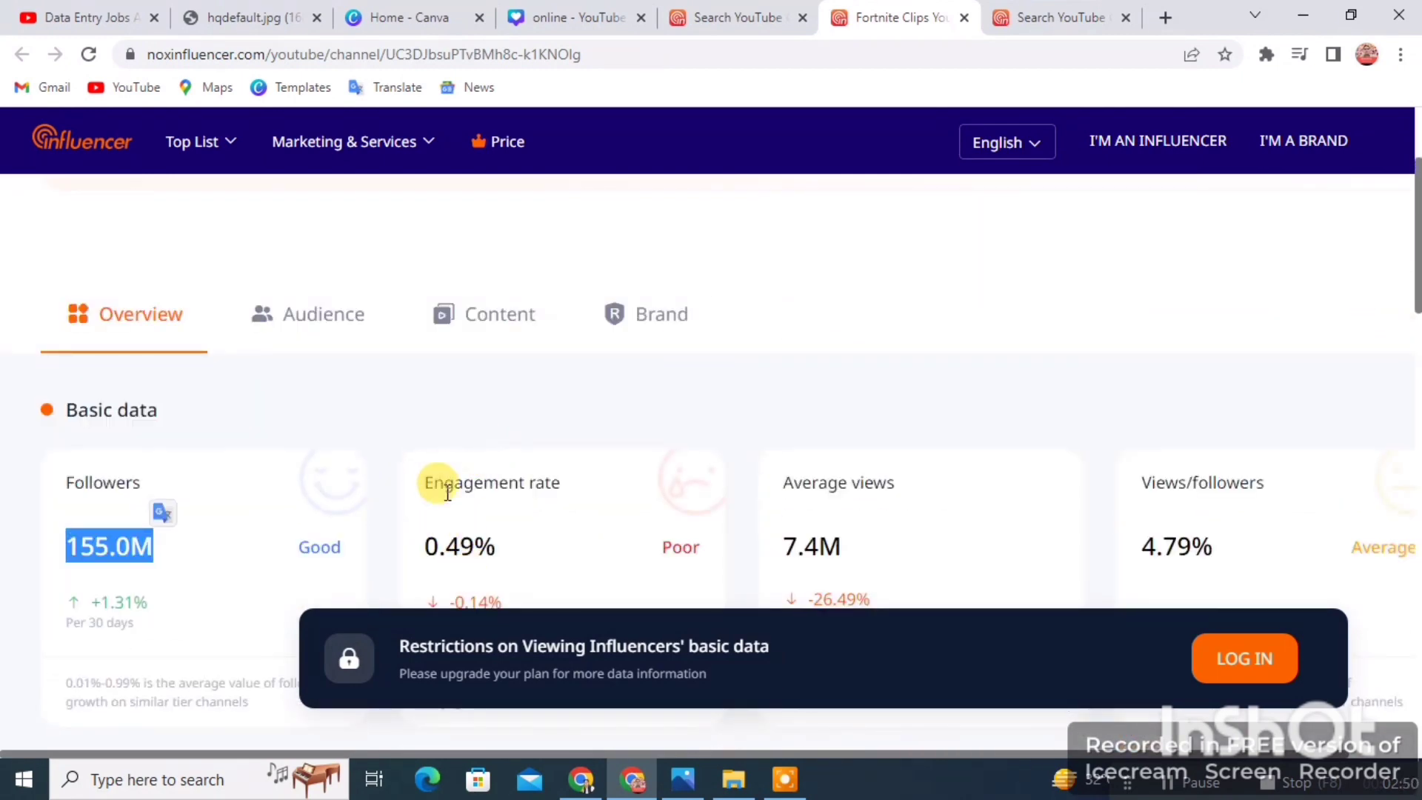
# Examine the basic data by highlighting the engagement rate, average views and views/followers labels and their figures.
pyautogui.moveTo(426, 477); pyautogui.dragTo(561, 481)
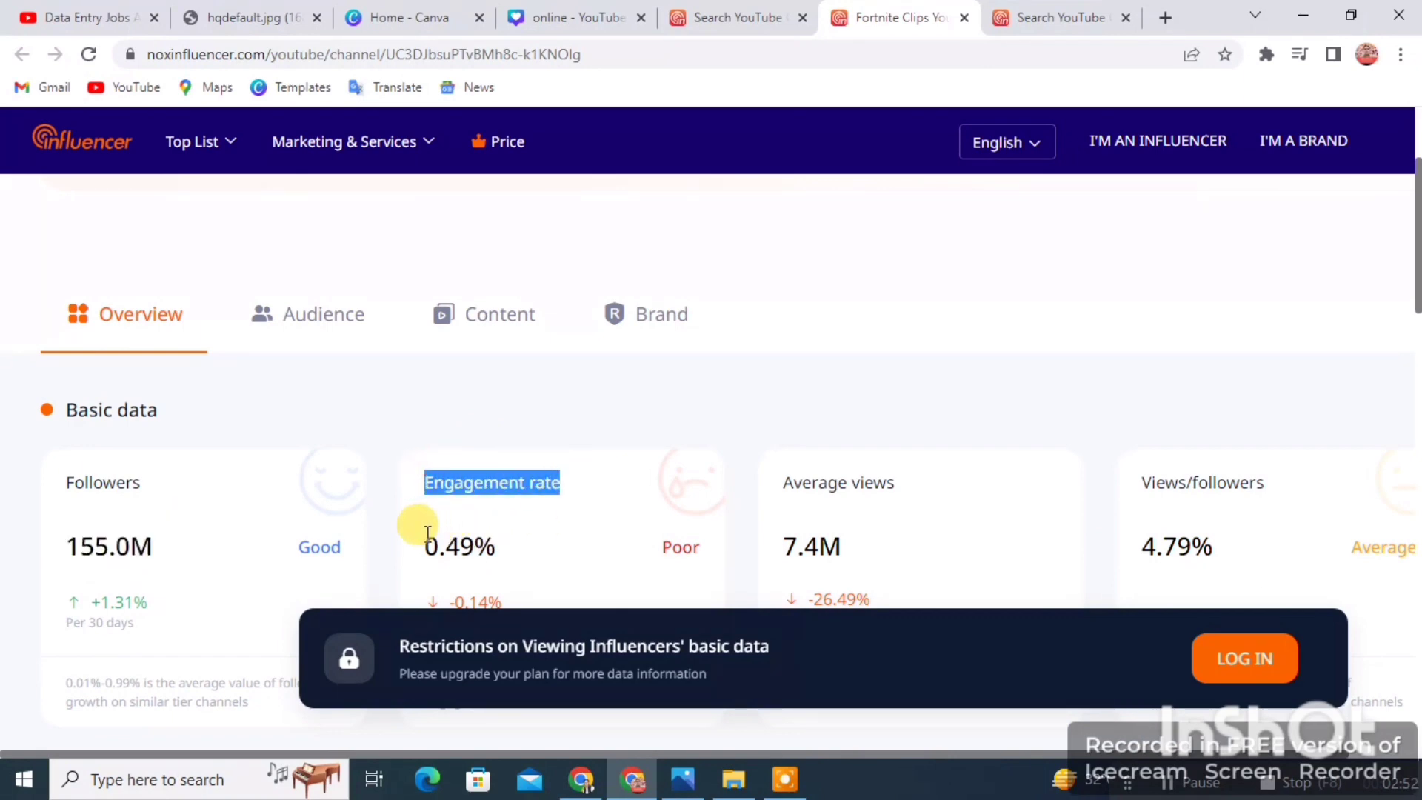
pyautogui.moveTo(427, 533); pyautogui.dragTo(510, 548)
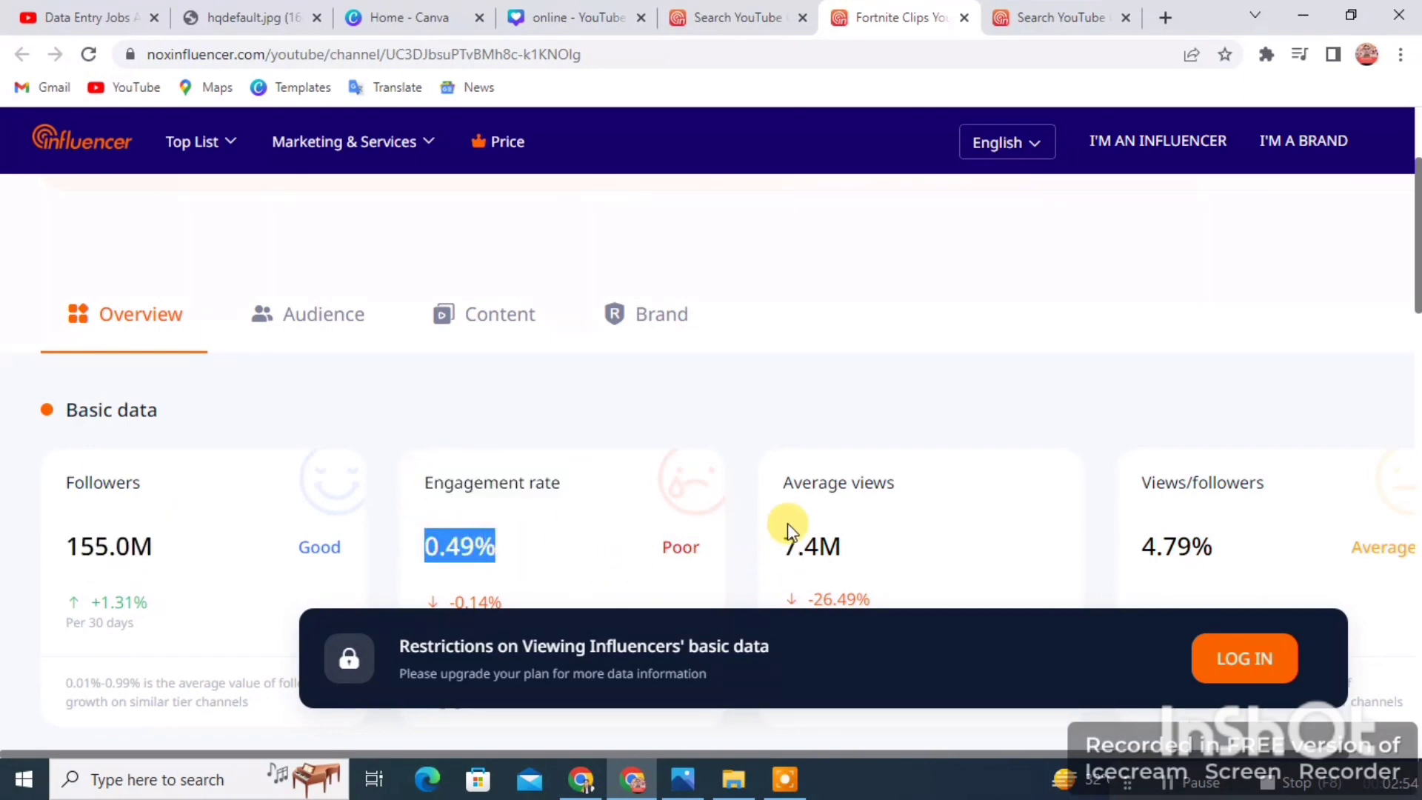
pyautogui.moveTo(771, 481); pyautogui.dragTo(888, 485)
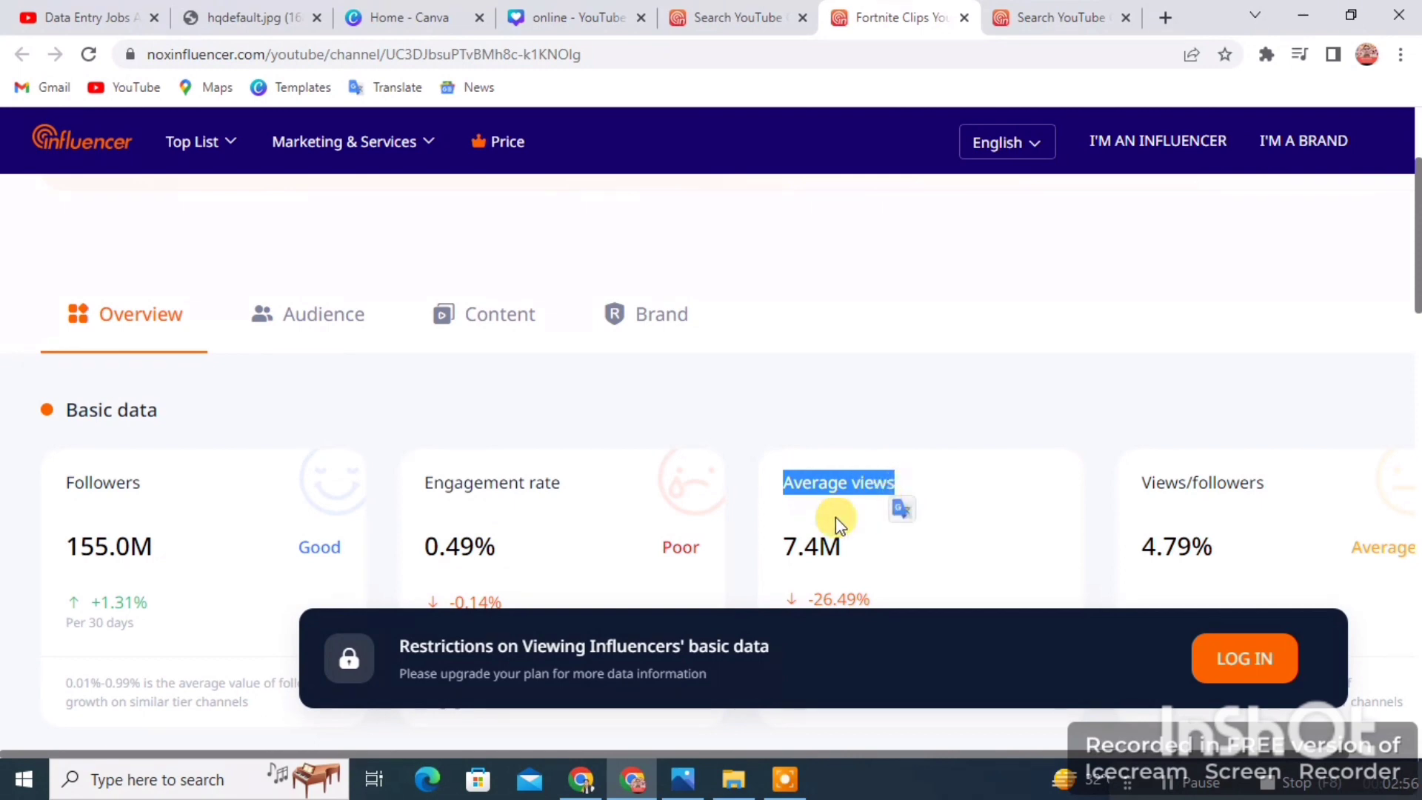
pyautogui.click(778, 525)
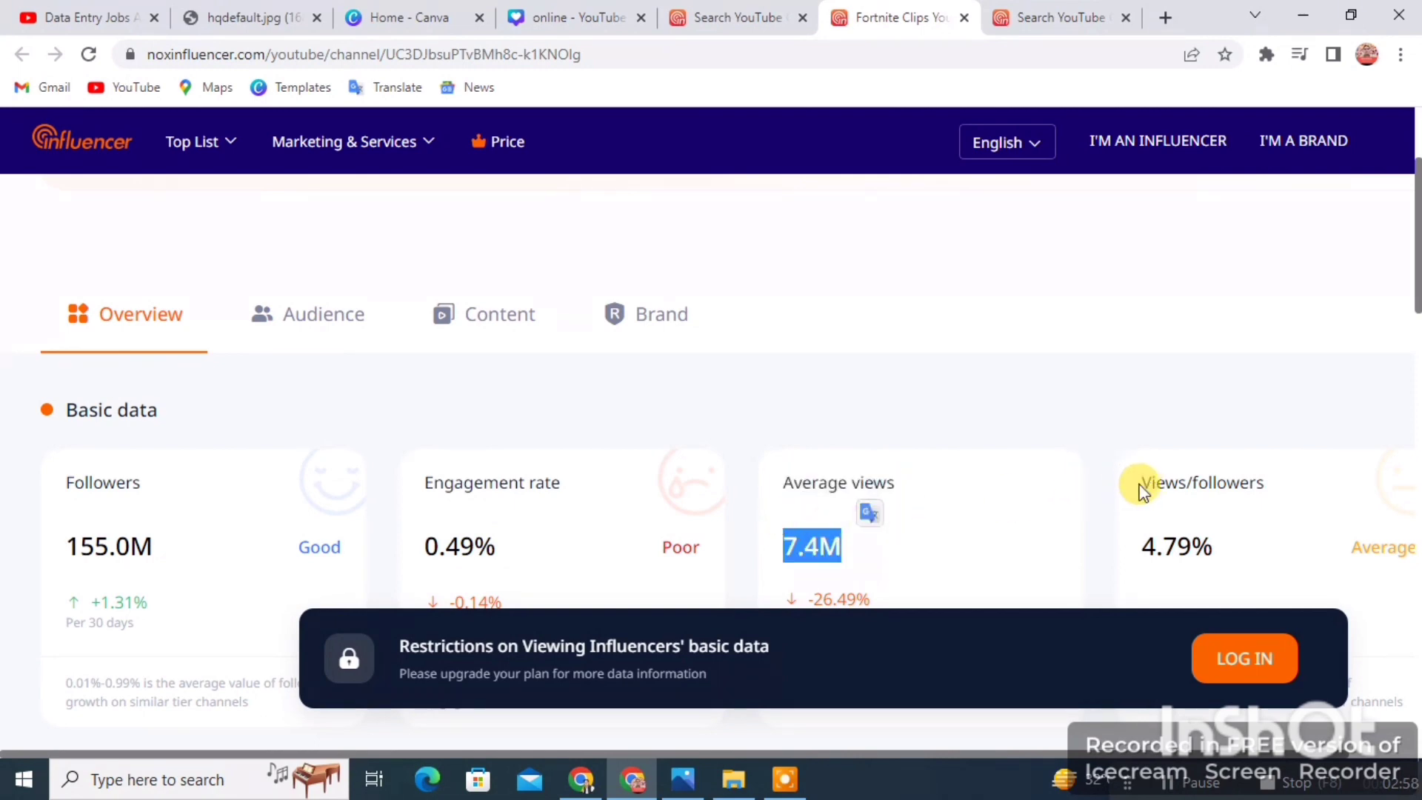
pyautogui.moveTo(1141, 492); pyautogui.dragTo(1260, 477)
pyautogui.click(1229, 546)
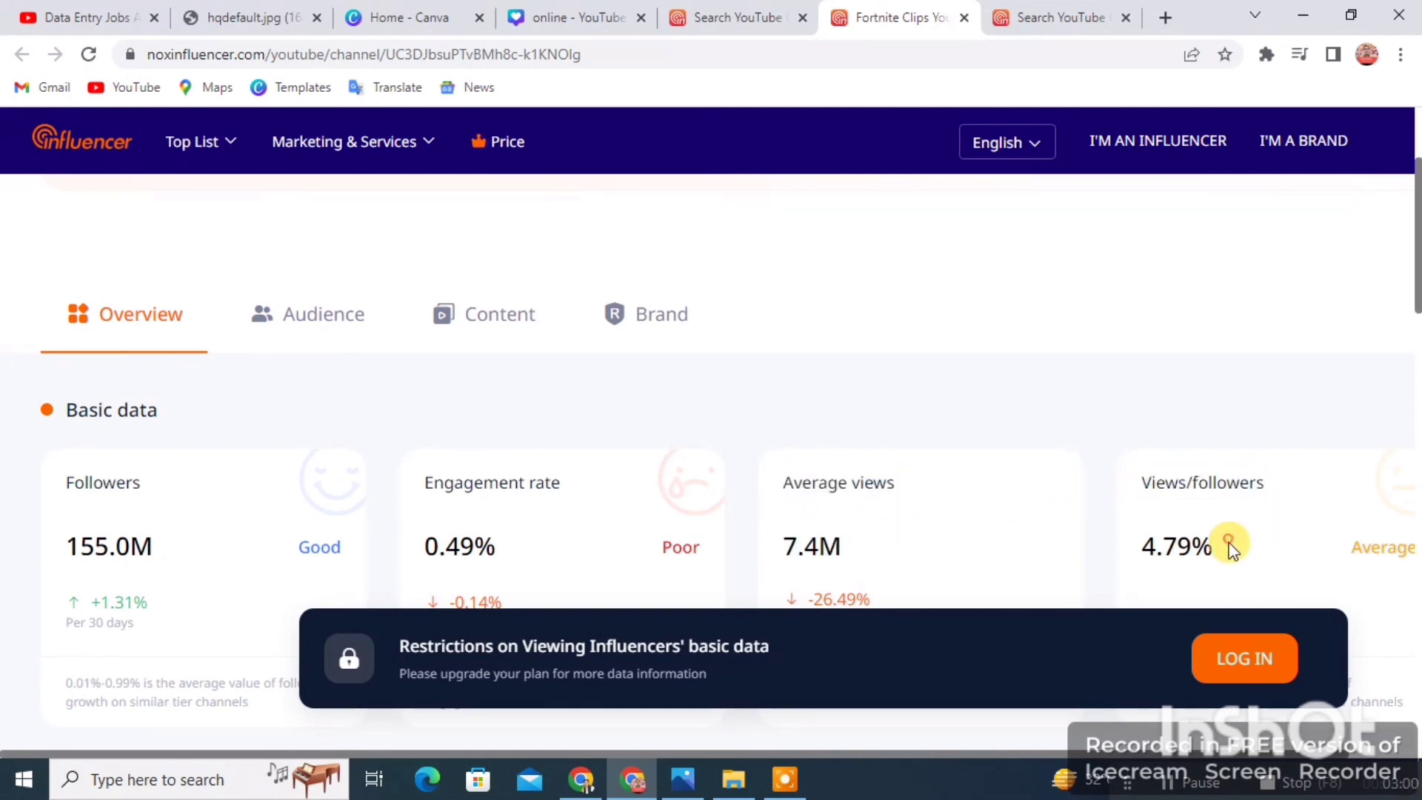
pyautogui.moveTo(1230, 548); pyautogui.dragTo(1145, 575)
# Look over the channel quality section and highlight the channel name in the Fortnite Clips page header.
pyautogui.scroll(-3, 218, 410)
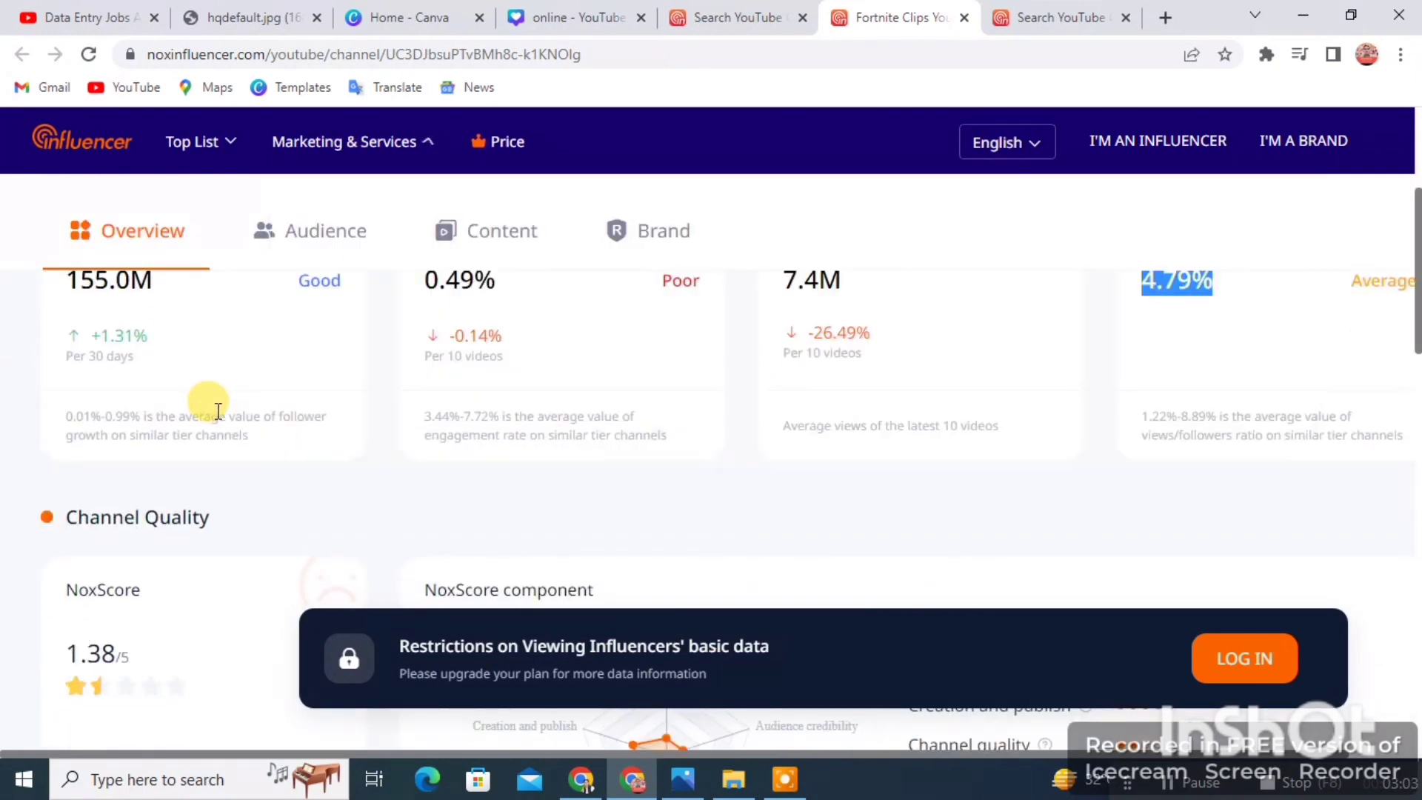
pyautogui.scroll(-1, 185, 395)
pyautogui.scroll(6, 185, 397)
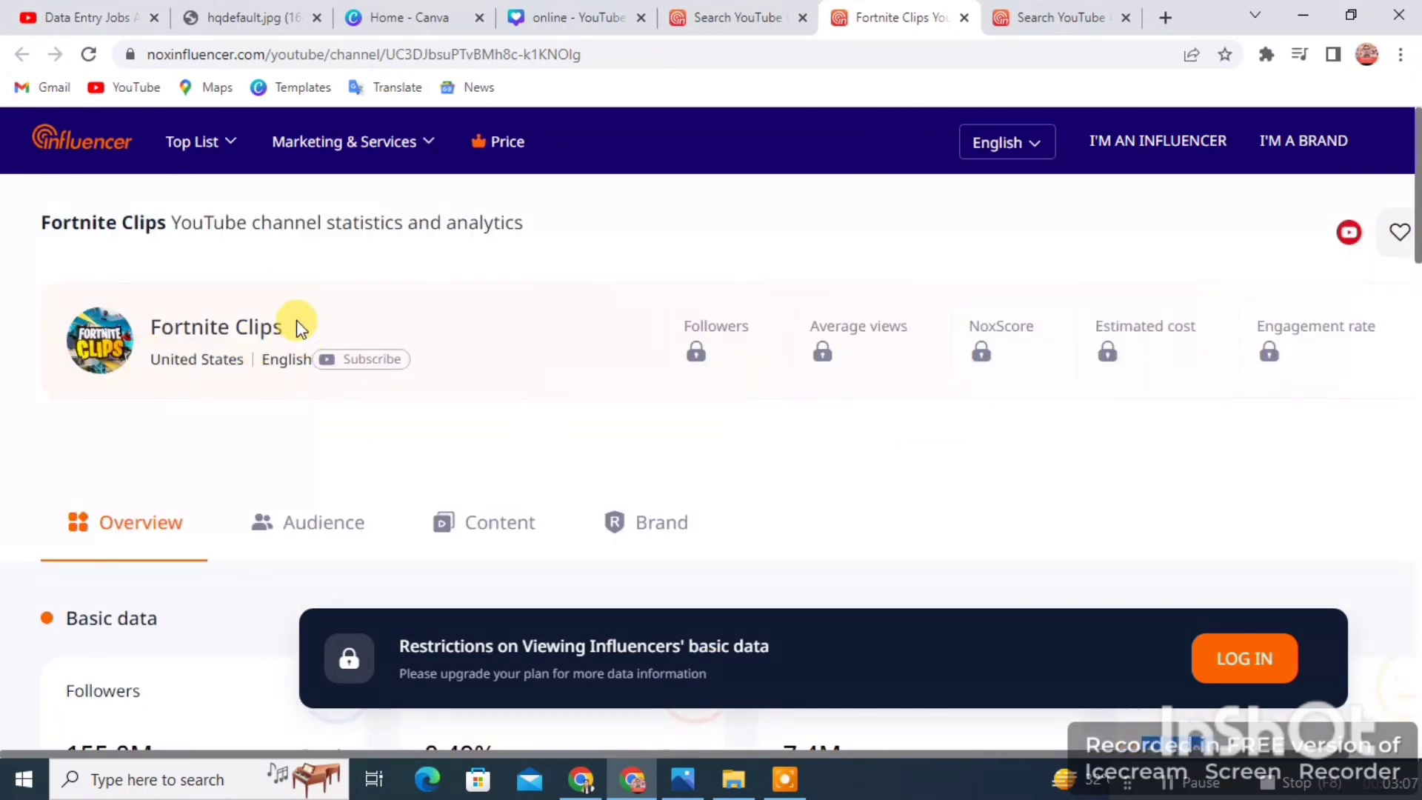
pyautogui.moveTo(296, 320); pyautogui.dragTo(161, 326)
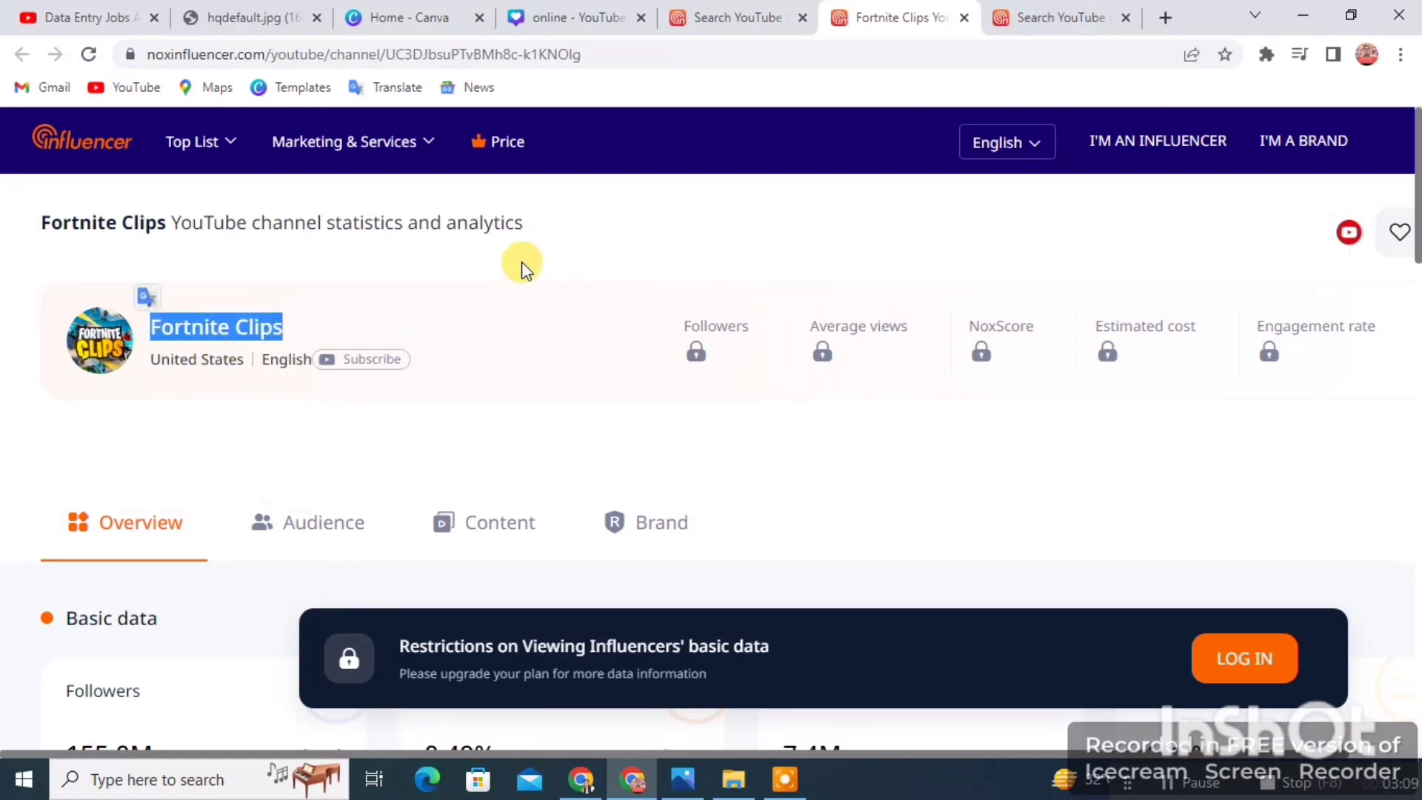
# Return to the "top 5 gaming" search results and review the listed gaming channels and their statistics.
pyautogui.click(724, 15)
pyautogui.scroll(-3, 474, 488)
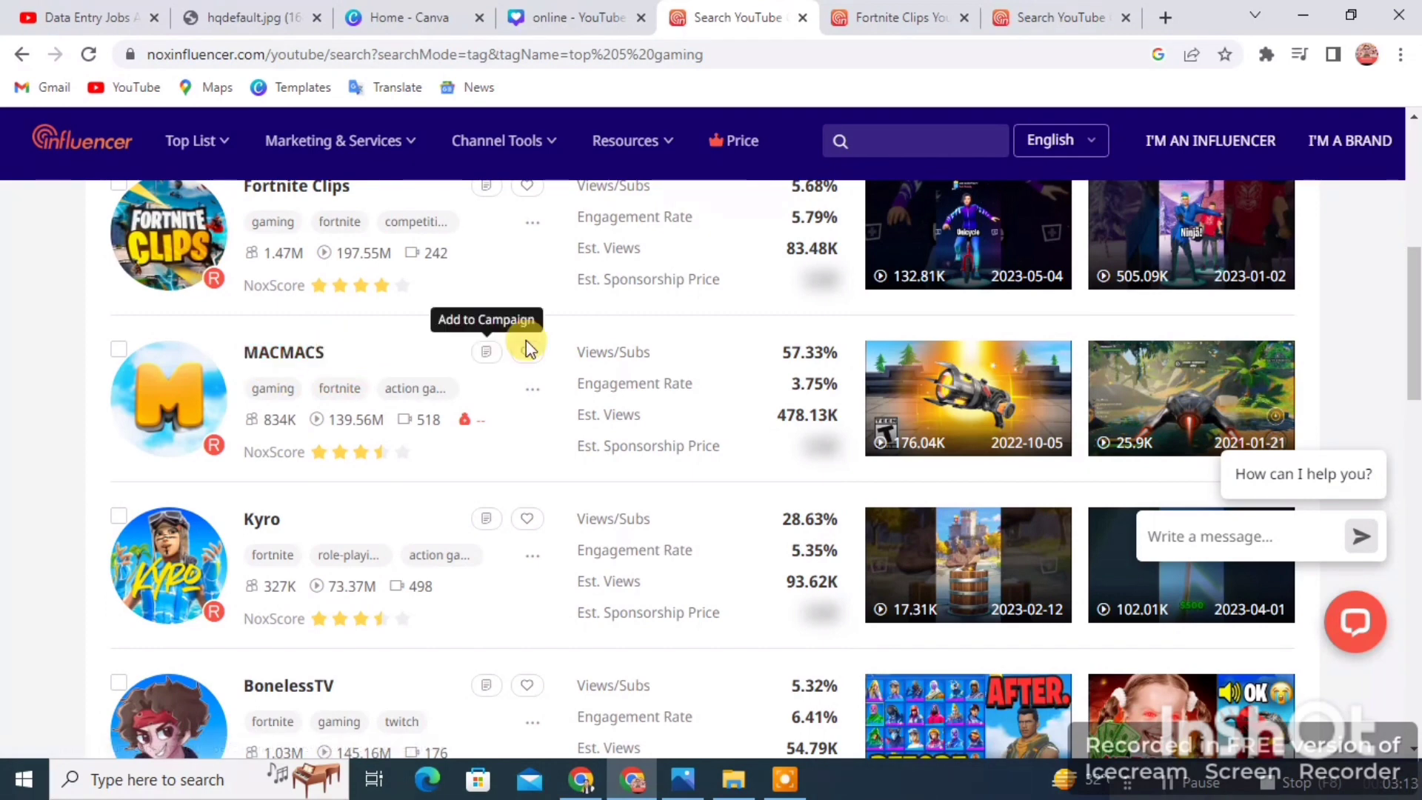
pyautogui.scroll(-1, 519, 396)
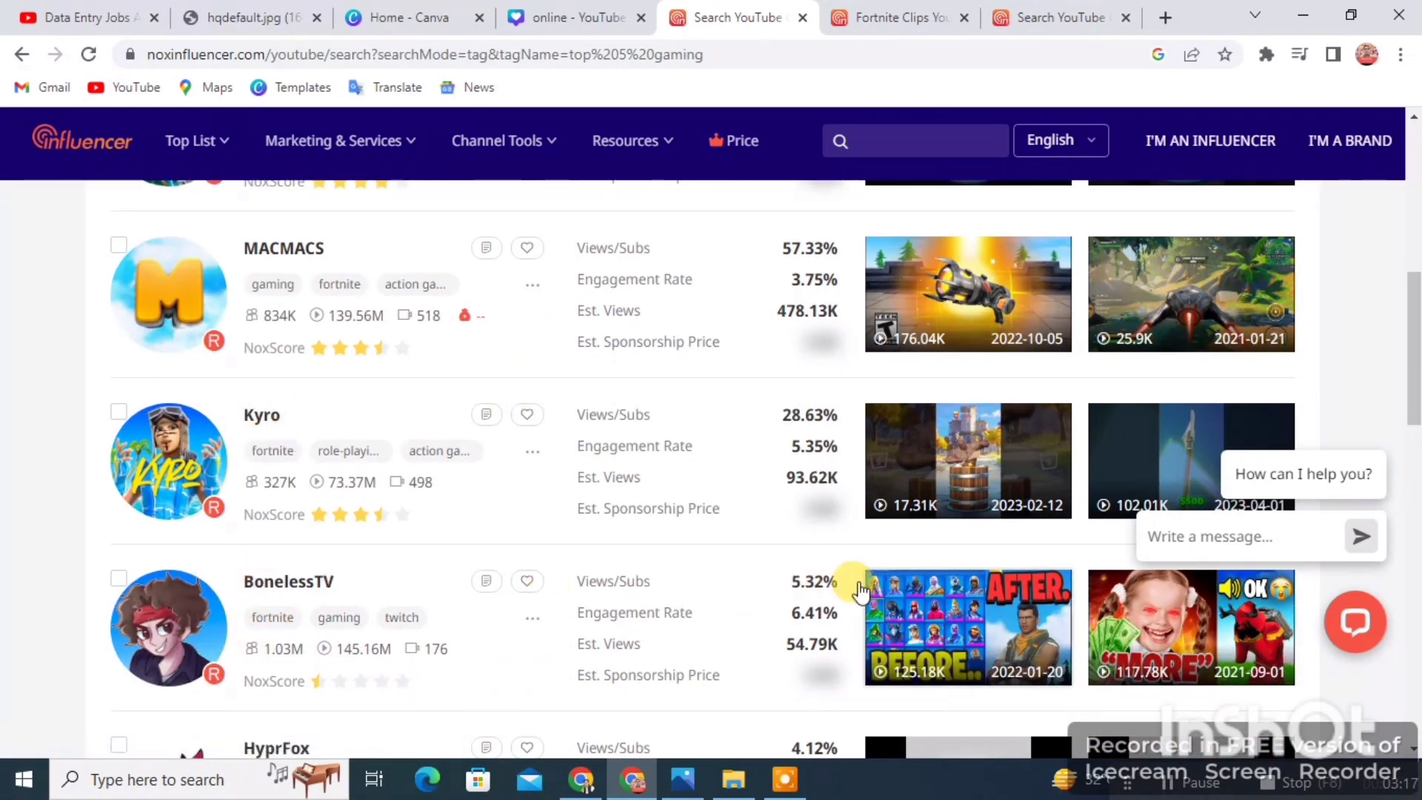
pyautogui.scroll(-2, 808, 581)
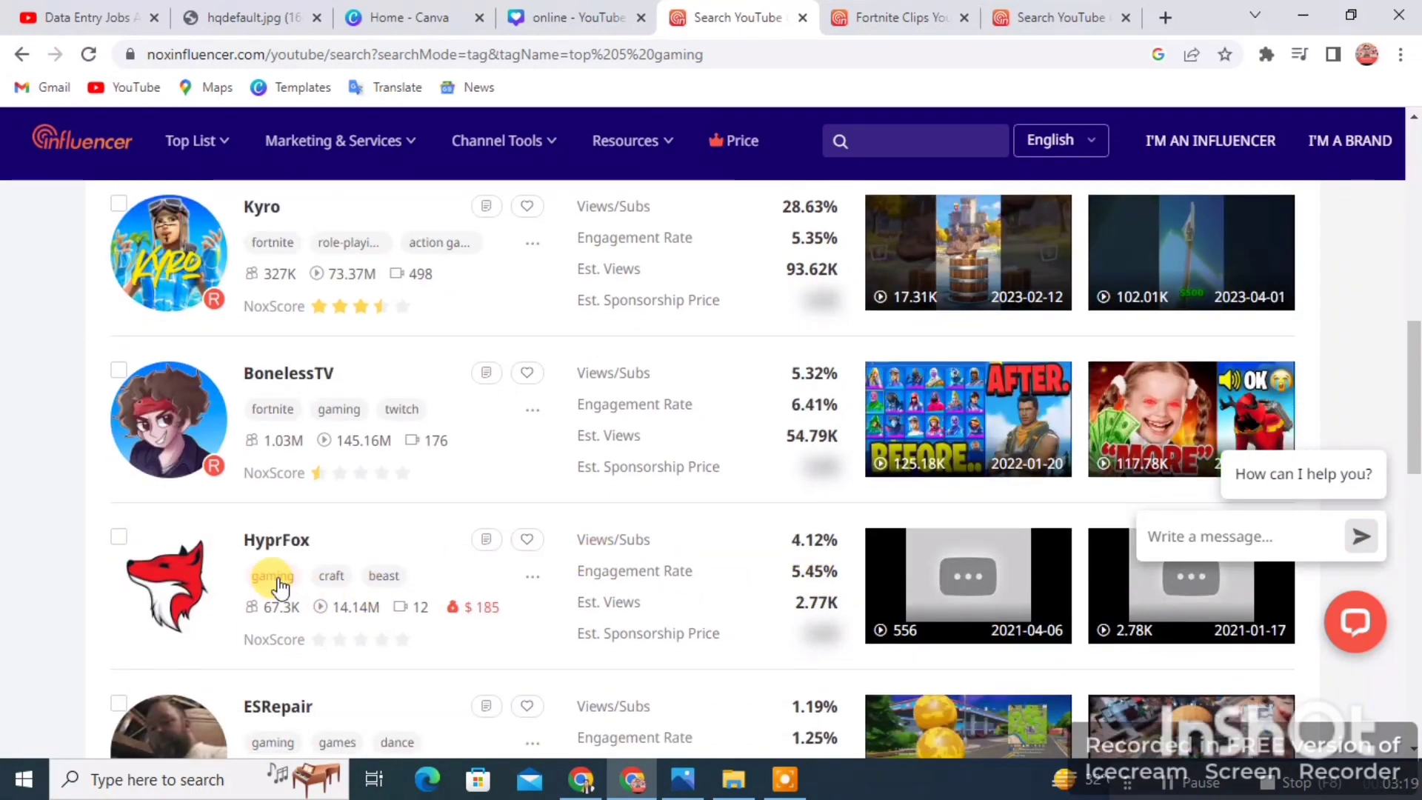
pyautogui.scroll(8, 344, 535)
pyautogui.scroll(-3, 553, 474)
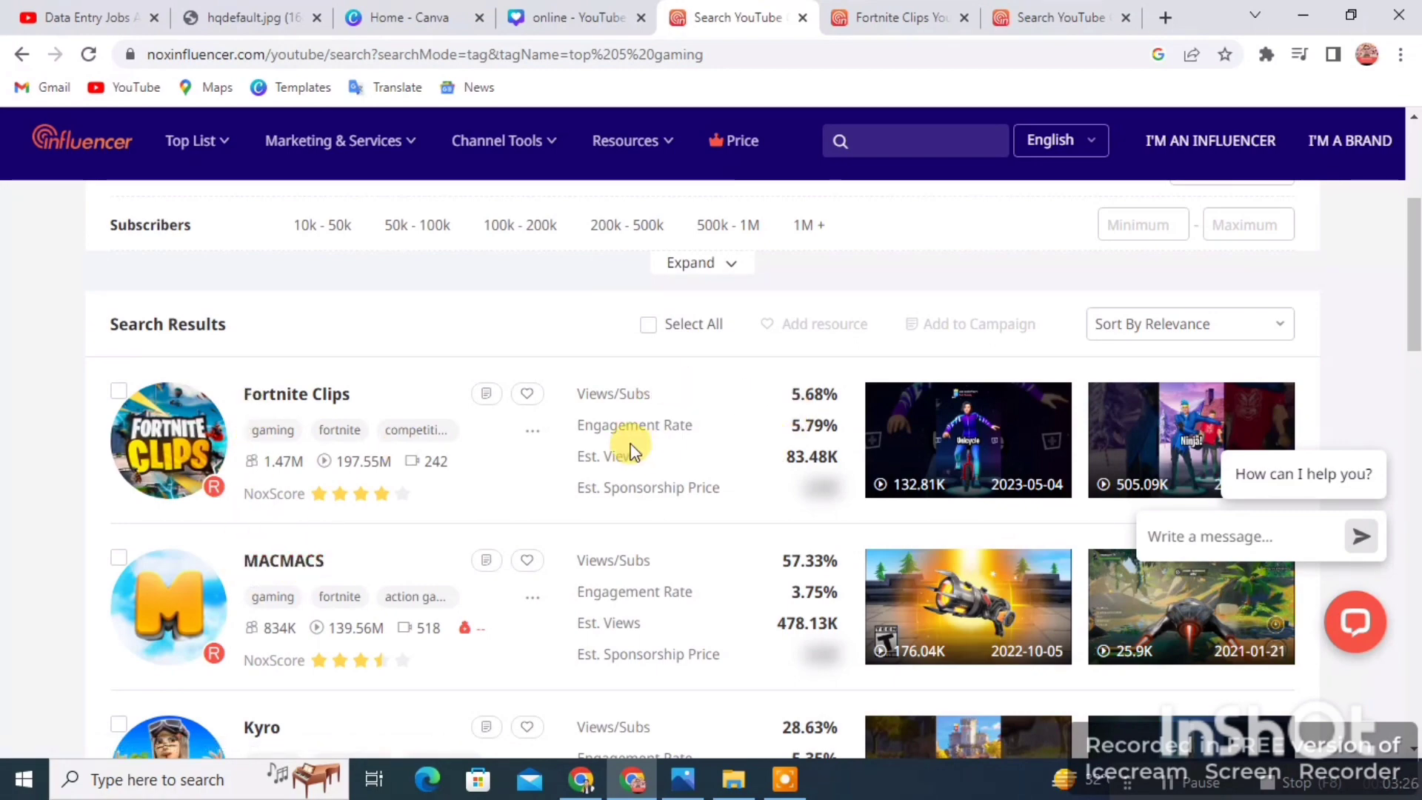
pyautogui.scroll(-6, 318, 482)
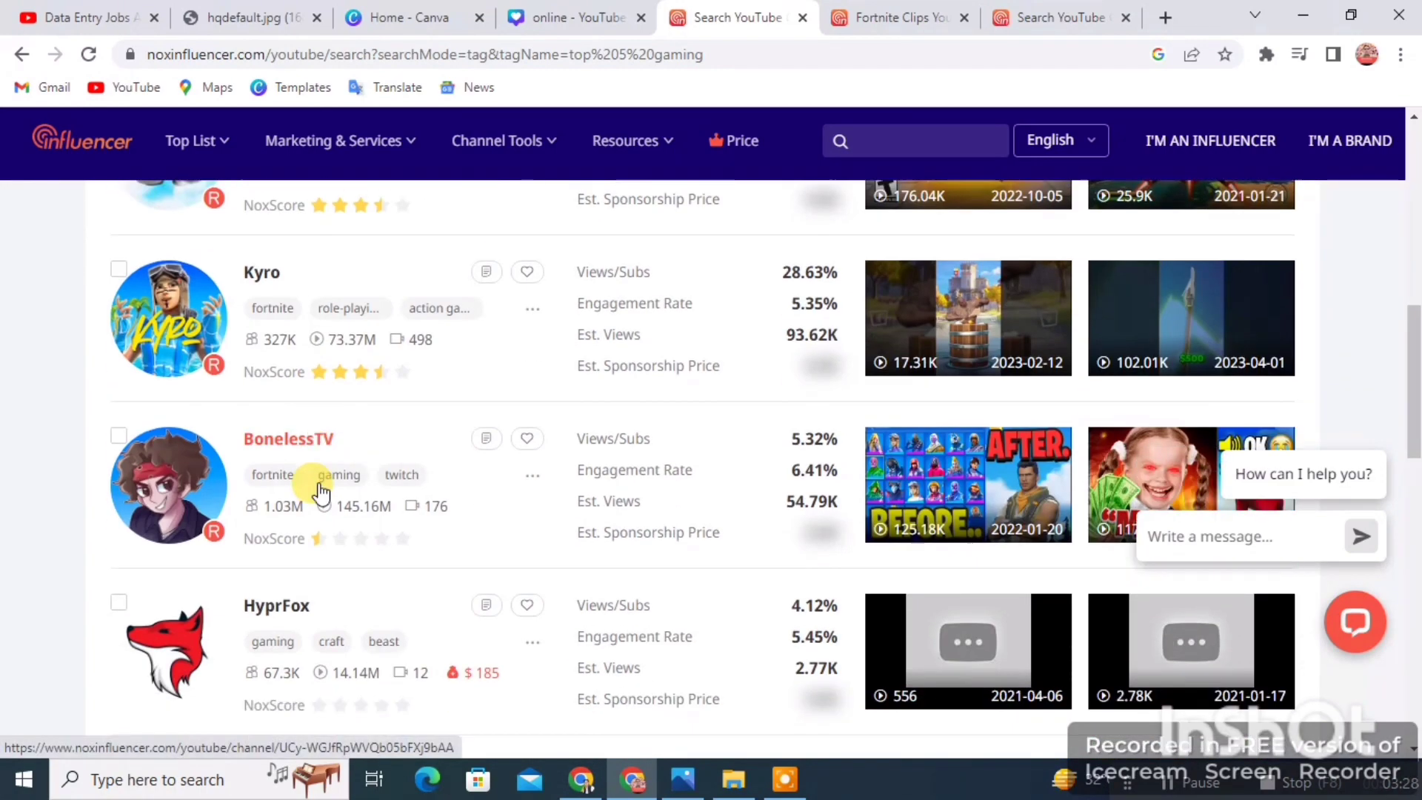
pyautogui.scroll(-2, 318, 489)
# Open Google Sheets in a new browser tab and create a spreadsheet from the Assignment tracker template.
pyautogui.click(1164, 15)
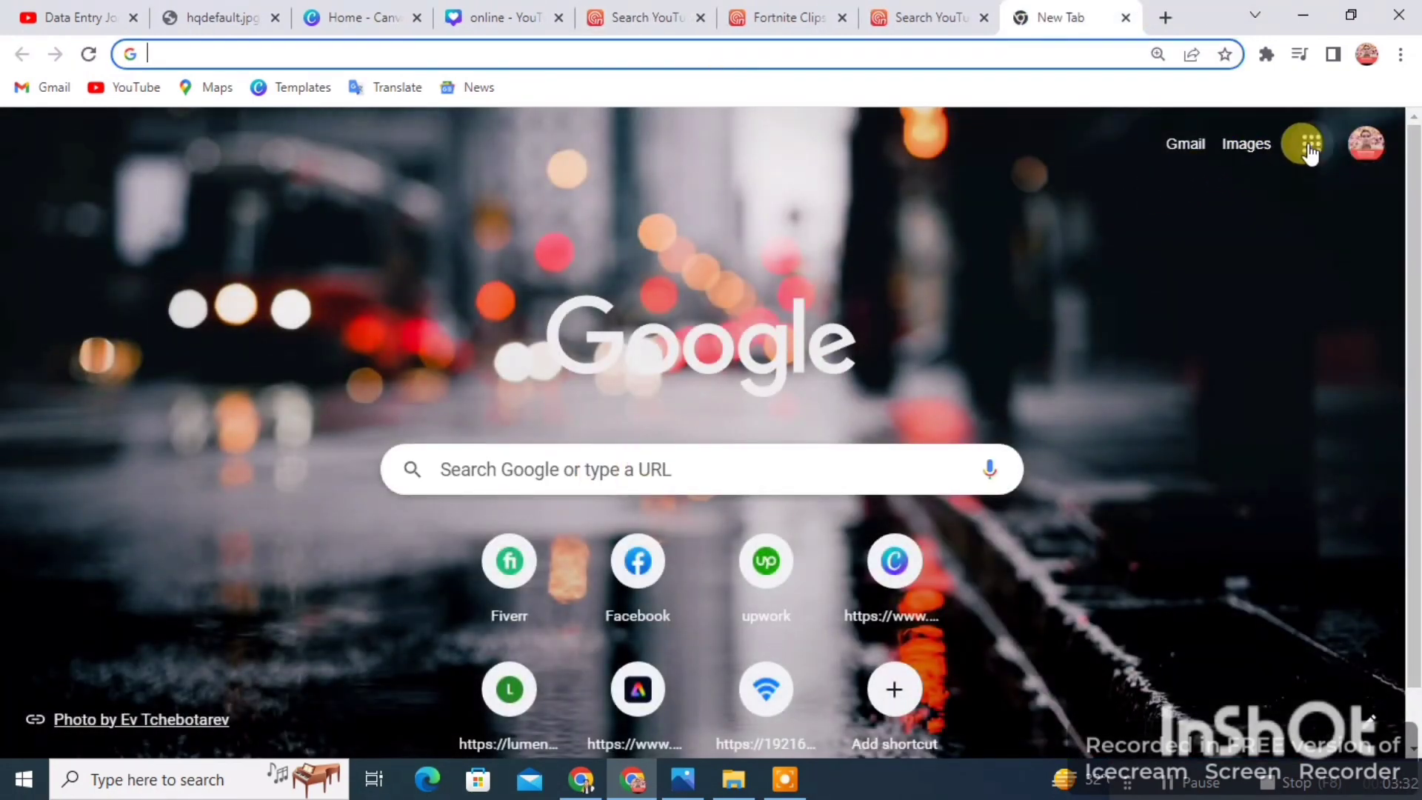
pyautogui.click(1309, 148)
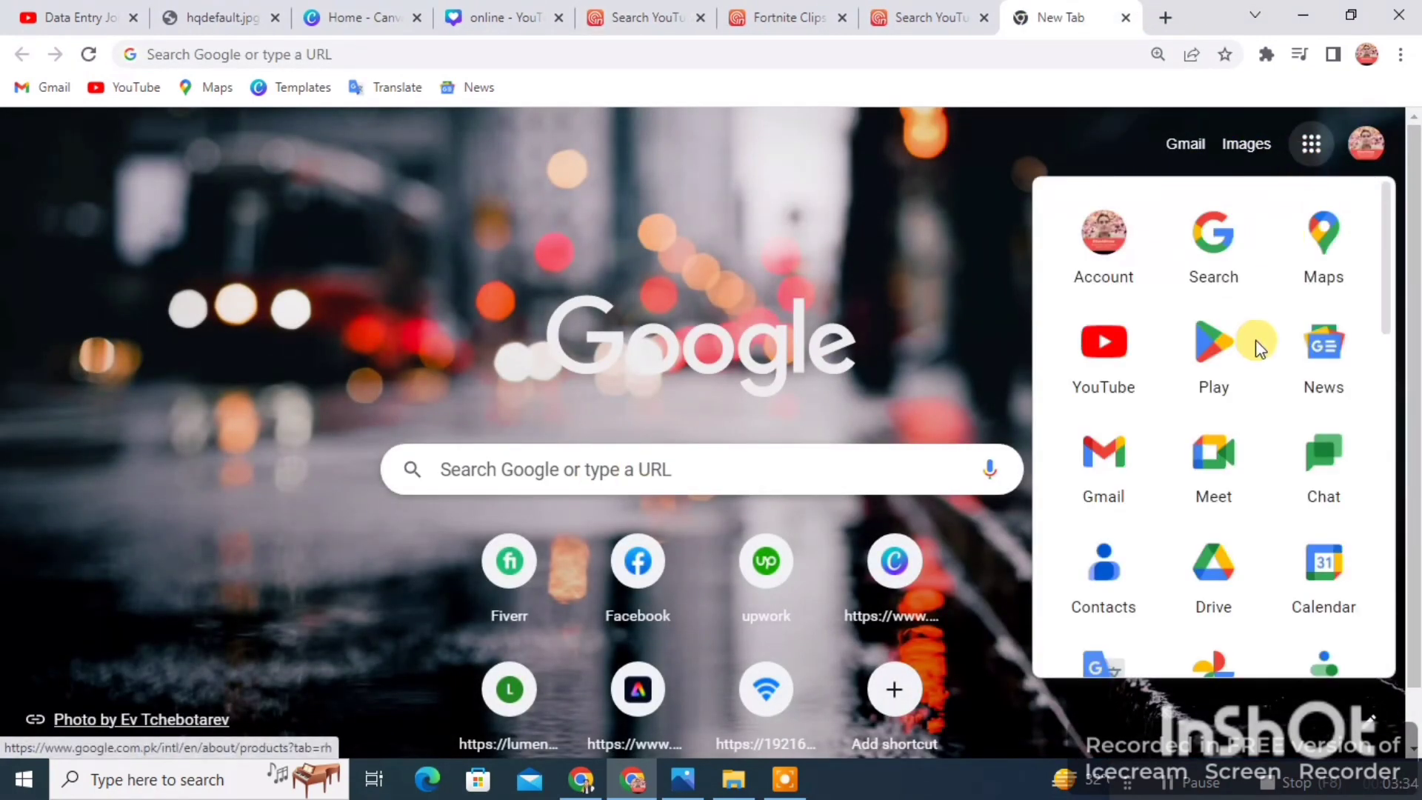
pyautogui.scroll(-6, 1259, 370)
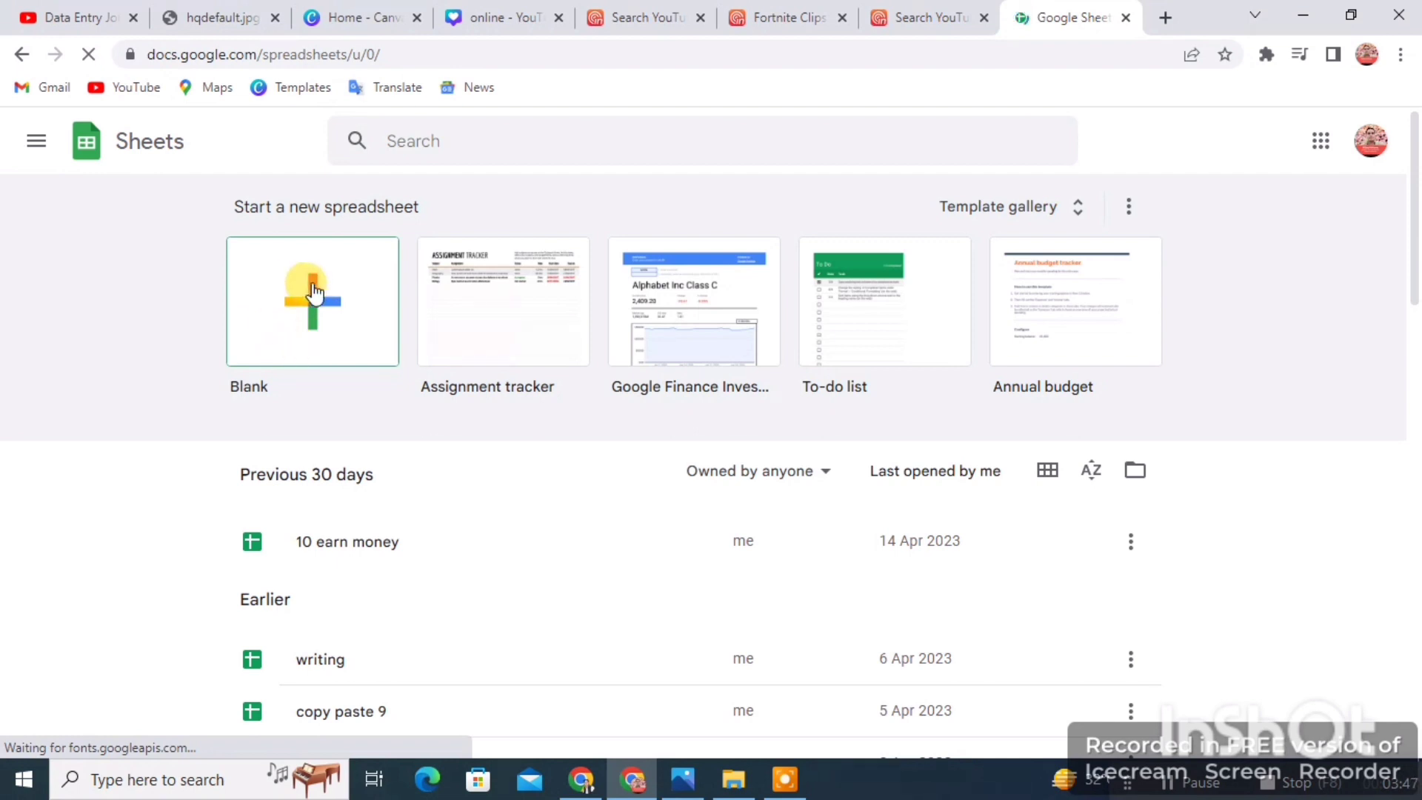
pyautogui.click(515, 289)
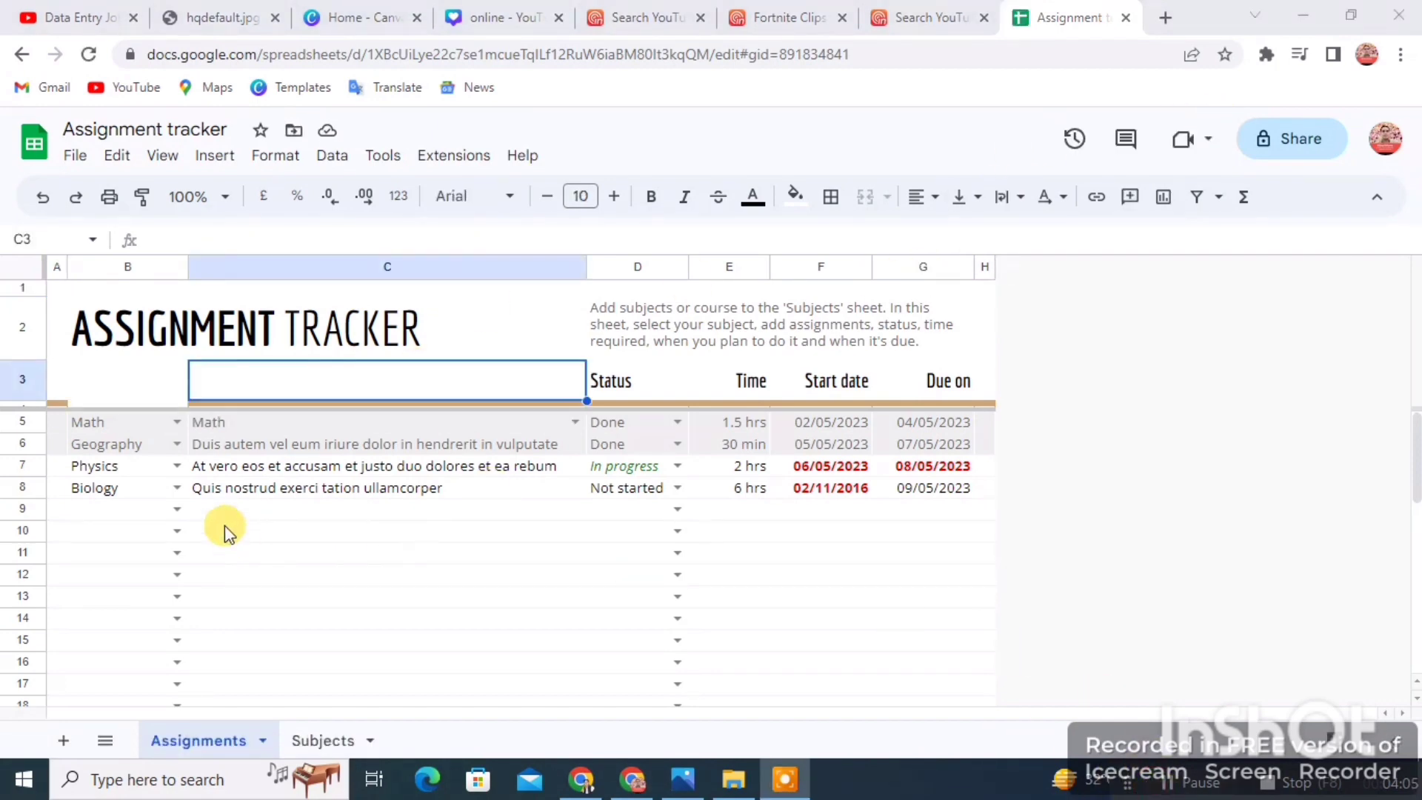
# Clear the template headings Status, Time, Start date and Due on from cells D3 to G3.
pyautogui.click(134, 381)
pyautogui.click(275, 379)
pyautogui.click(604, 376)
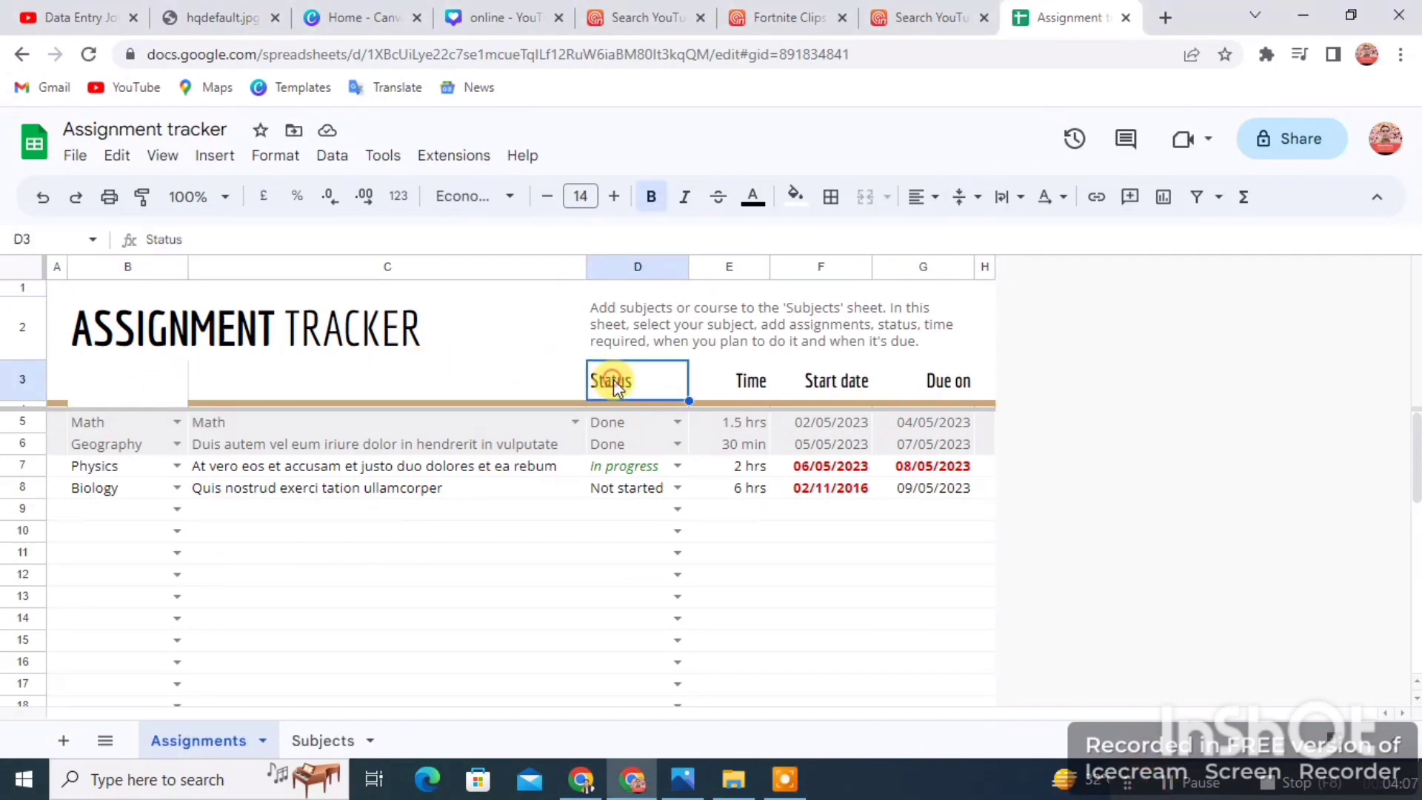
pyautogui.doubleClick(613, 381)
pyautogui.press('BackSpace')
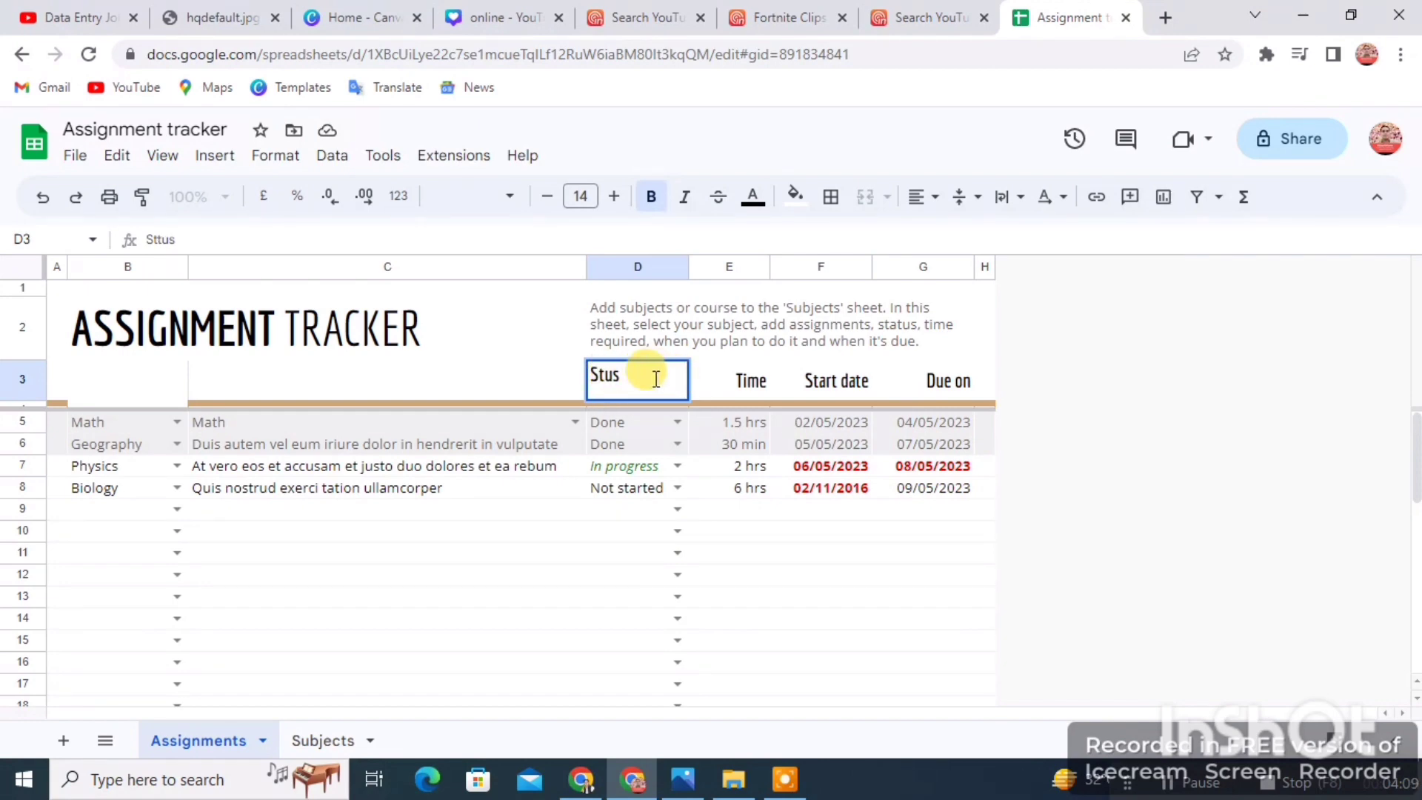
pyautogui.click(743, 388)
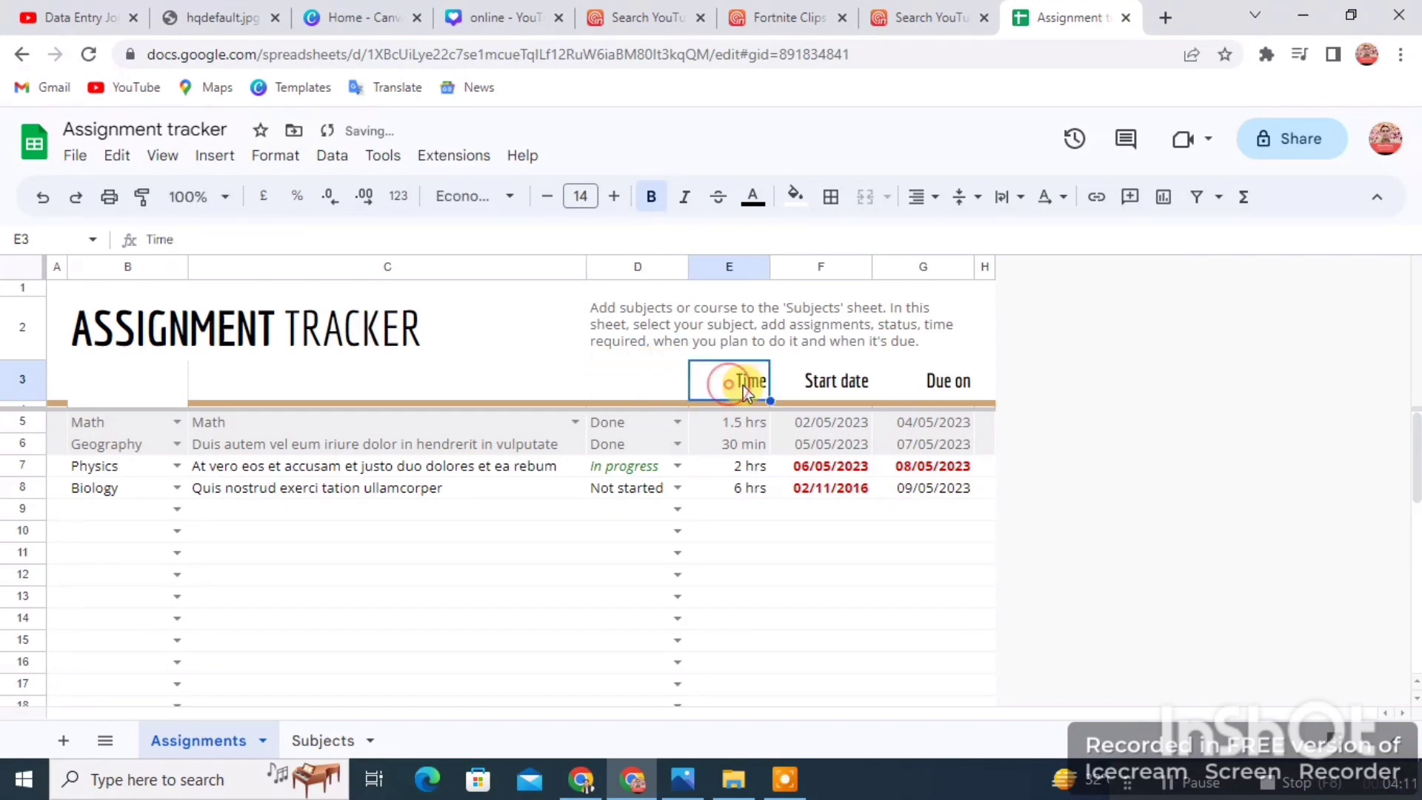
pyautogui.press('BackSpace')
pyautogui.click(841, 377)
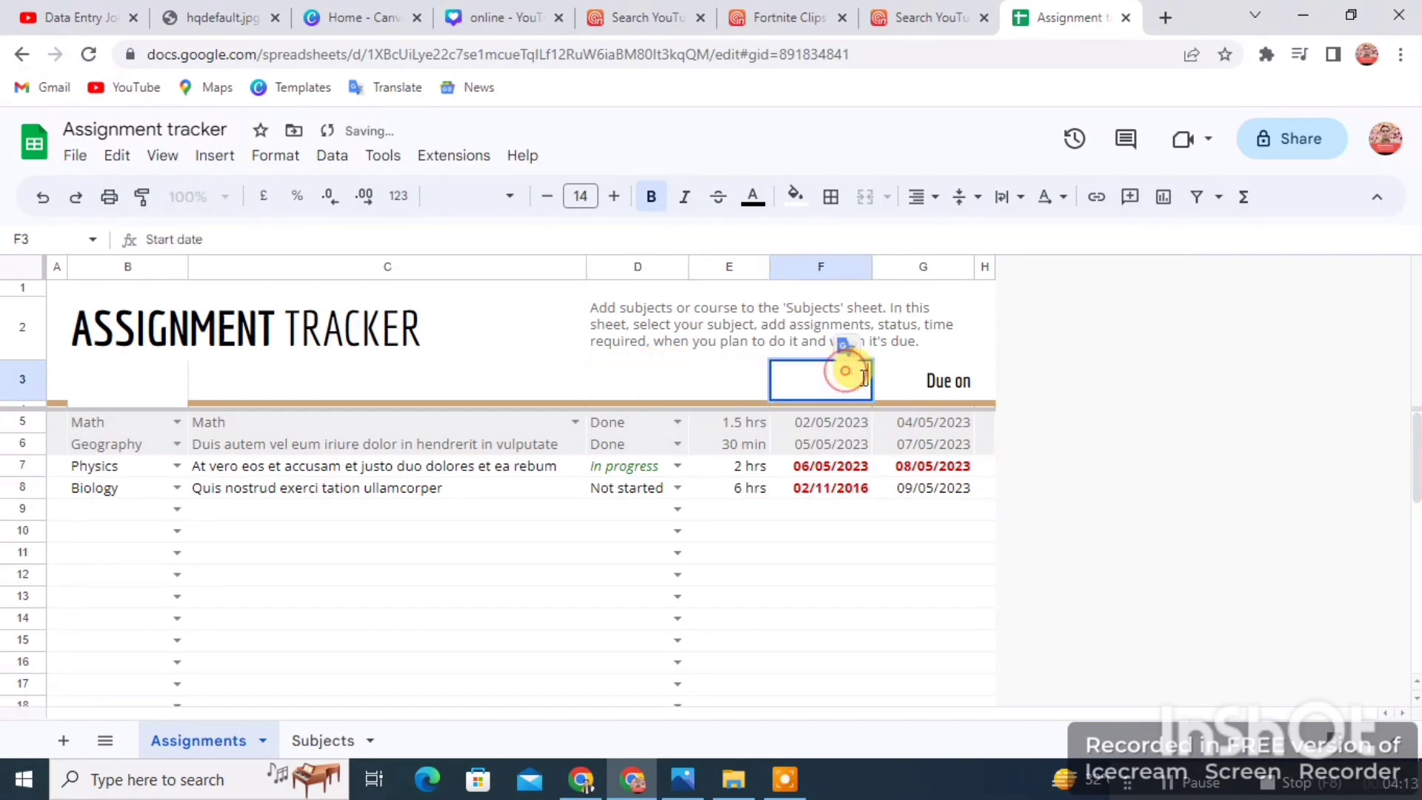
pyautogui.press('BackSpace')
pyautogui.click(943, 382)
pyautogui.press('BackSpace')
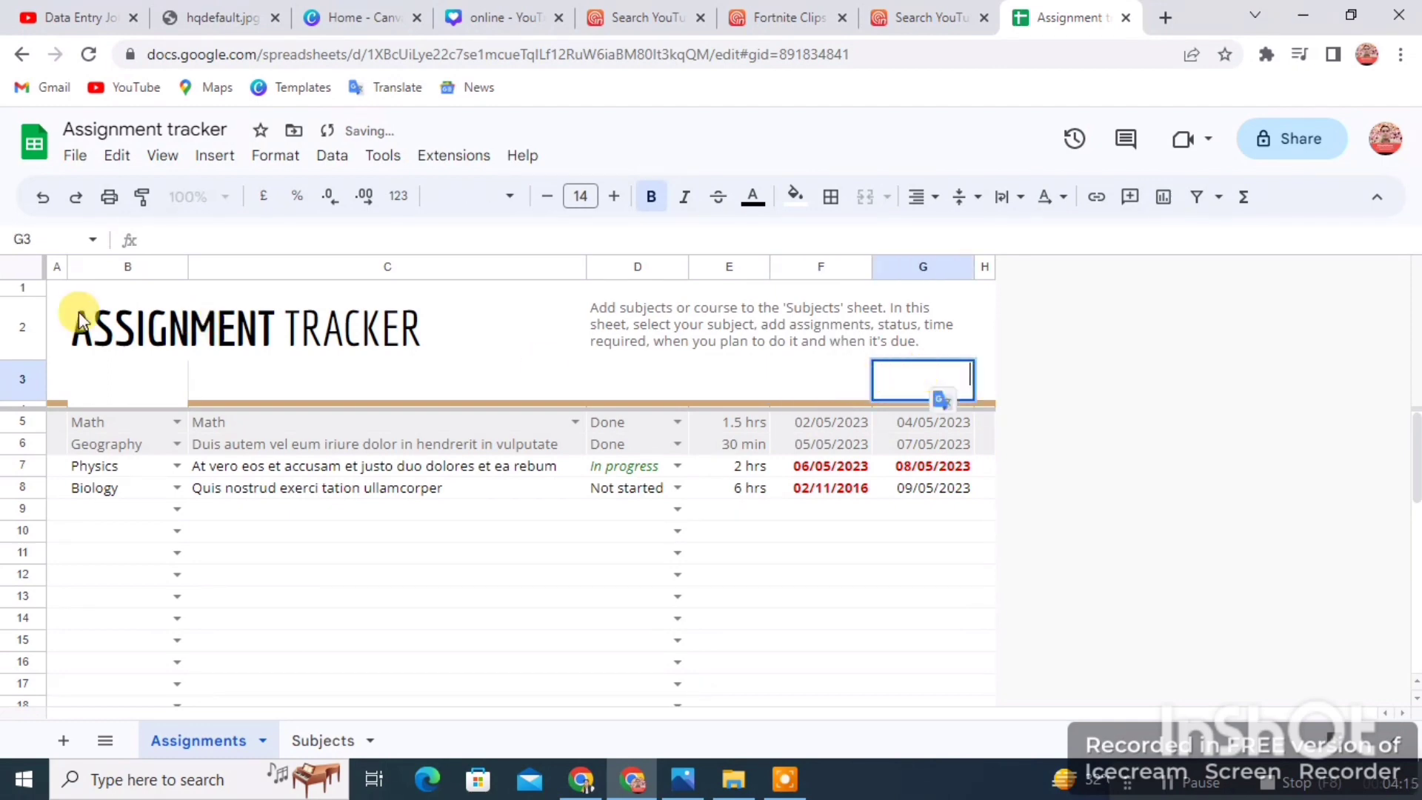
# Enter the column heading "Channel Name" in cell B3.
pyautogui.click(104, 377)
pyautogui.write('ch')
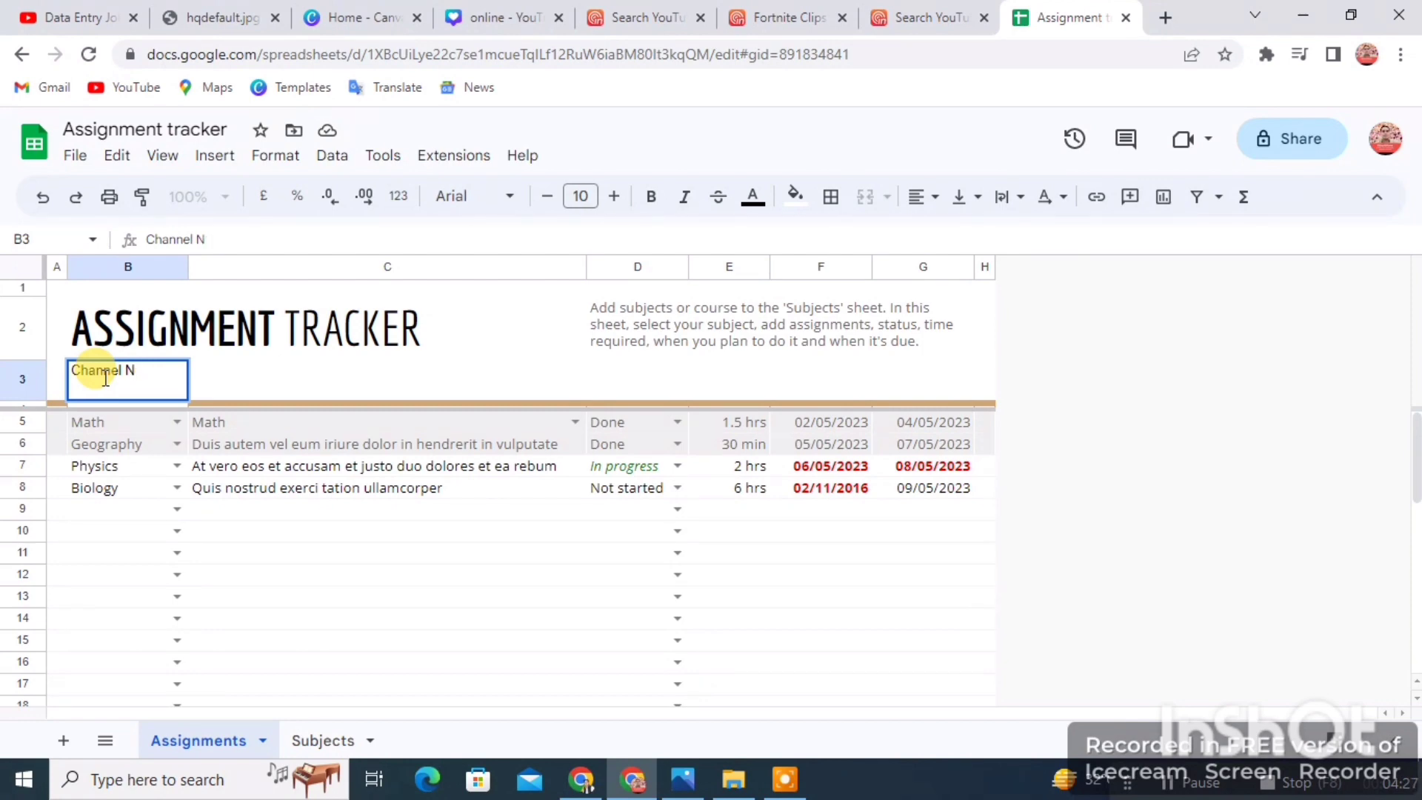
pyautogui.doubleClick(127, 376)
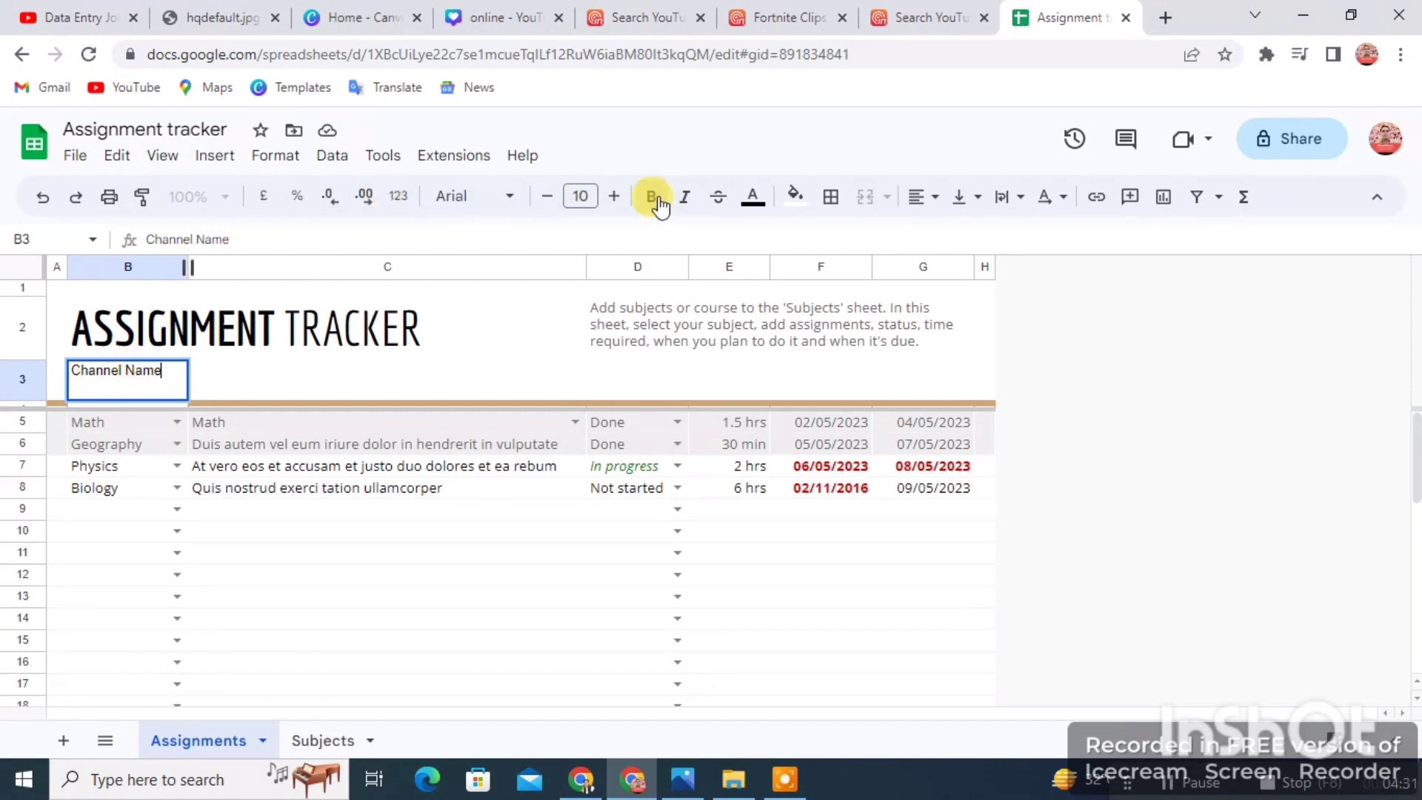
# Make the "Channel Name" heading in B3 bold and increase its font size by three points.
pyautogui.click(135, 370)
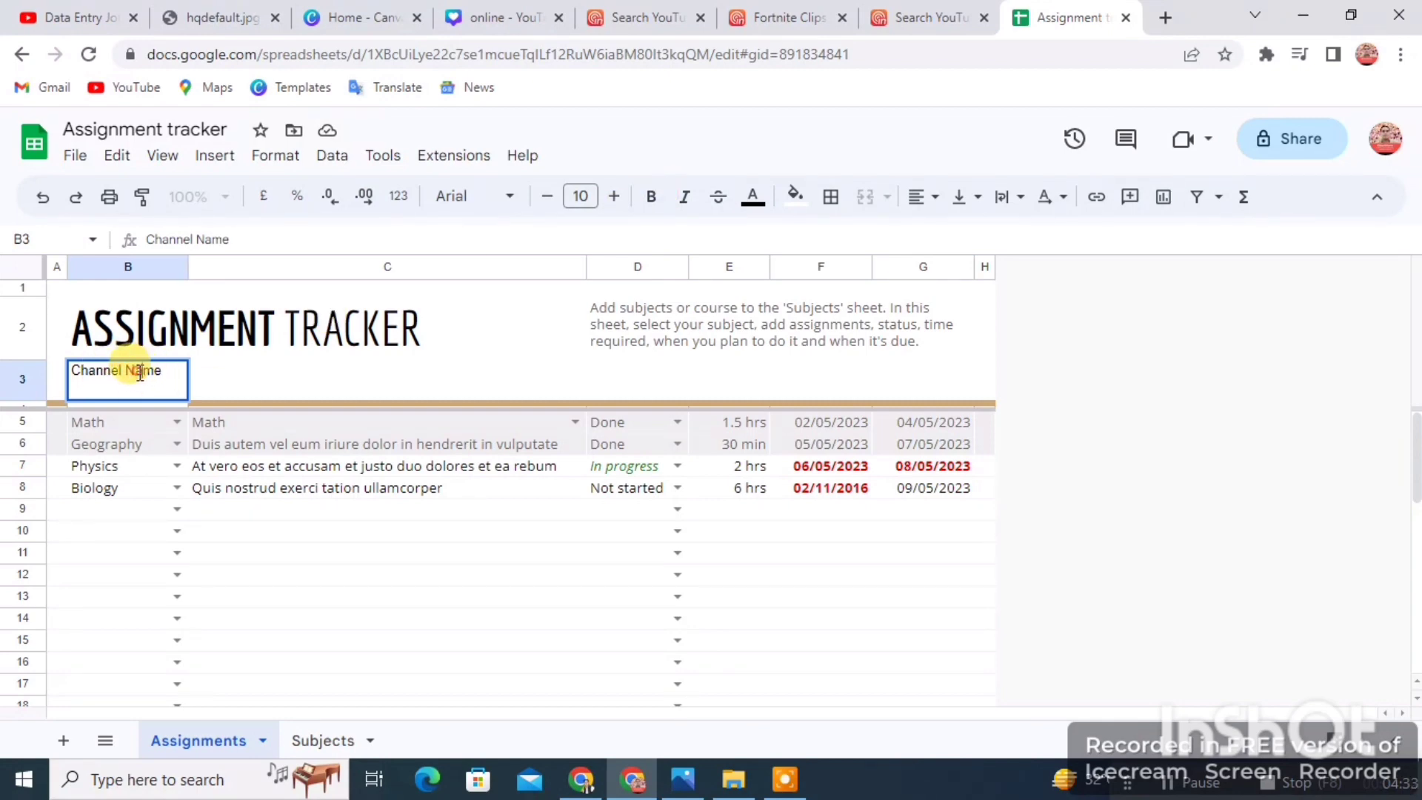
pyautogui.tripleClick(104, 369)
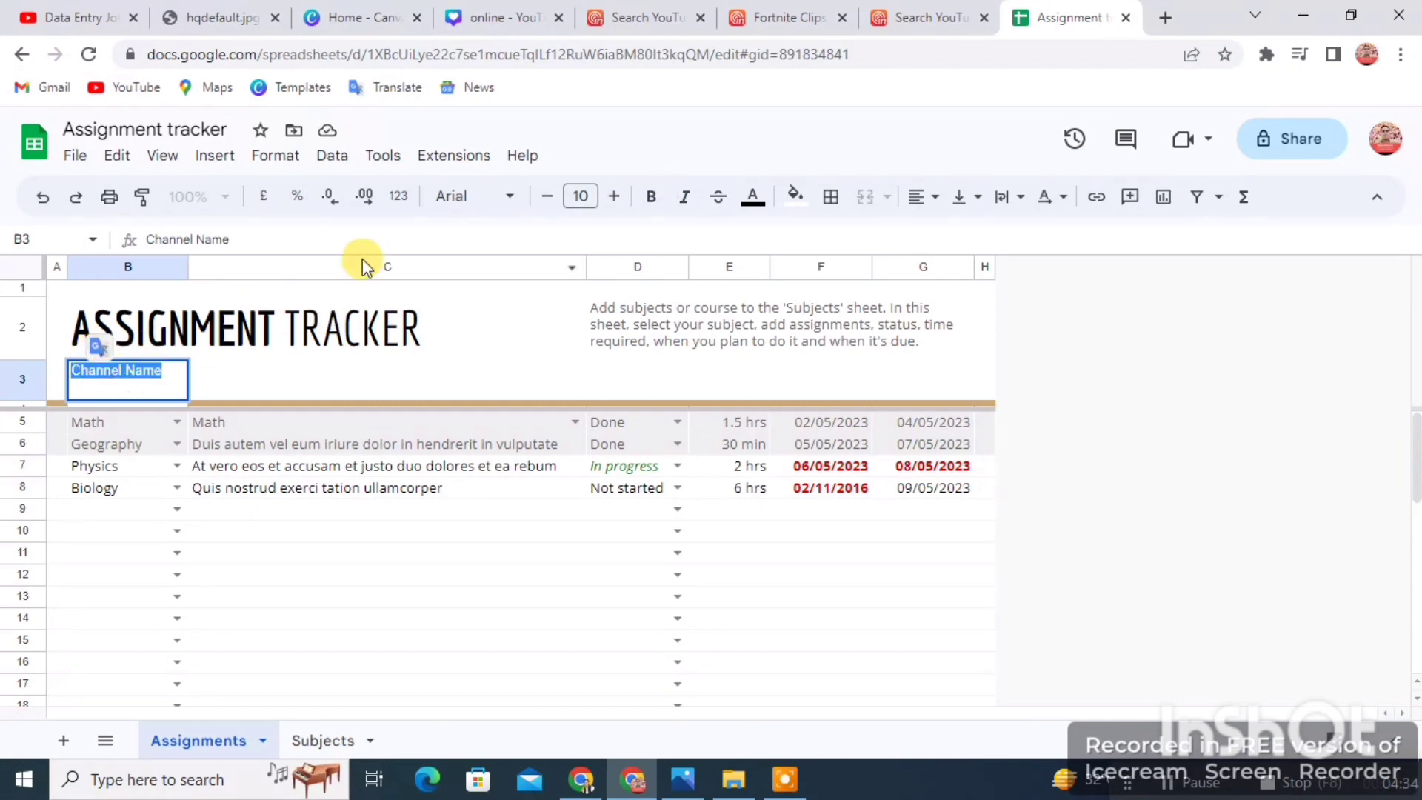
pyautogui.click(647, 197)
pyautogui.click(614, 196)
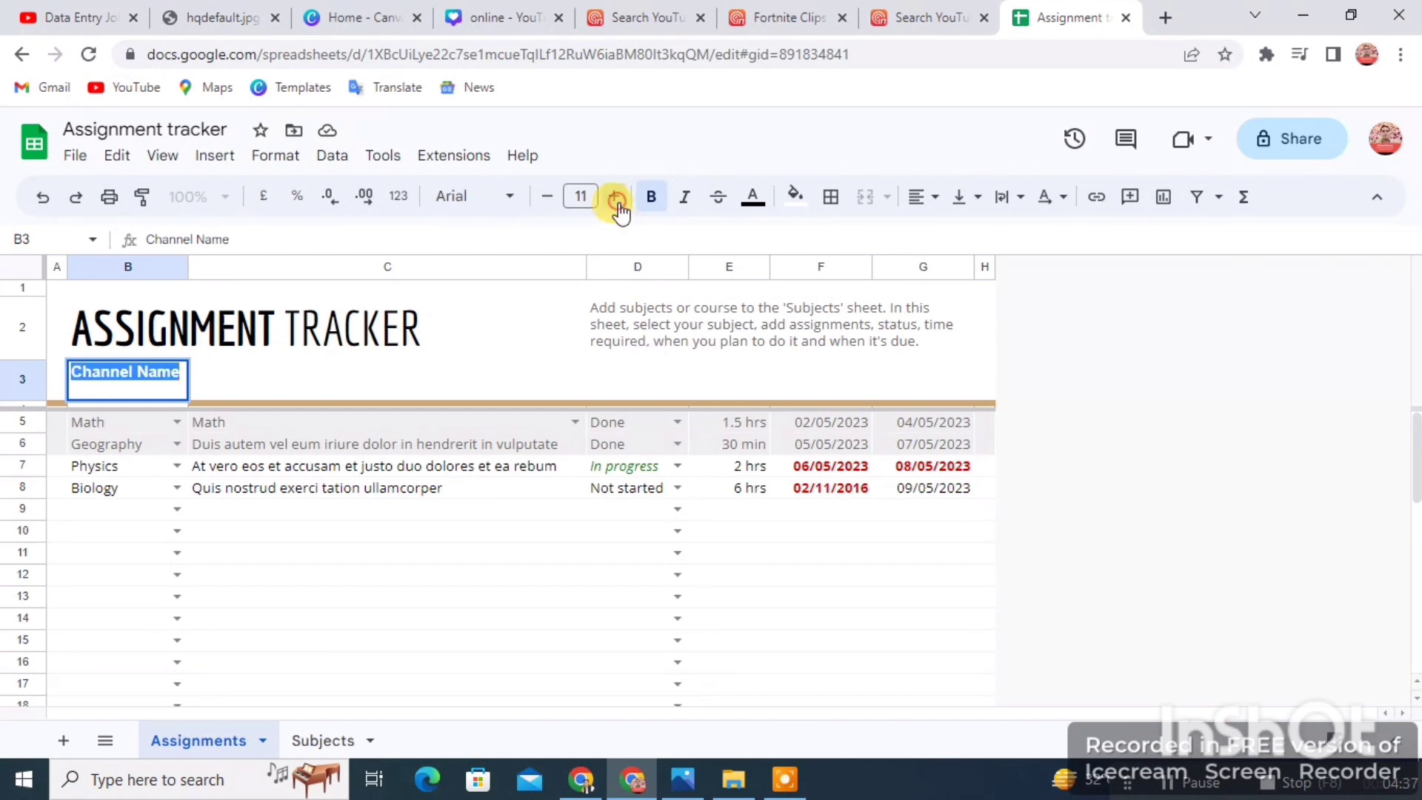
pyautogui.click(614, 197)
pyautogui.click(615, 197)
pyautogui.click(366, 366)
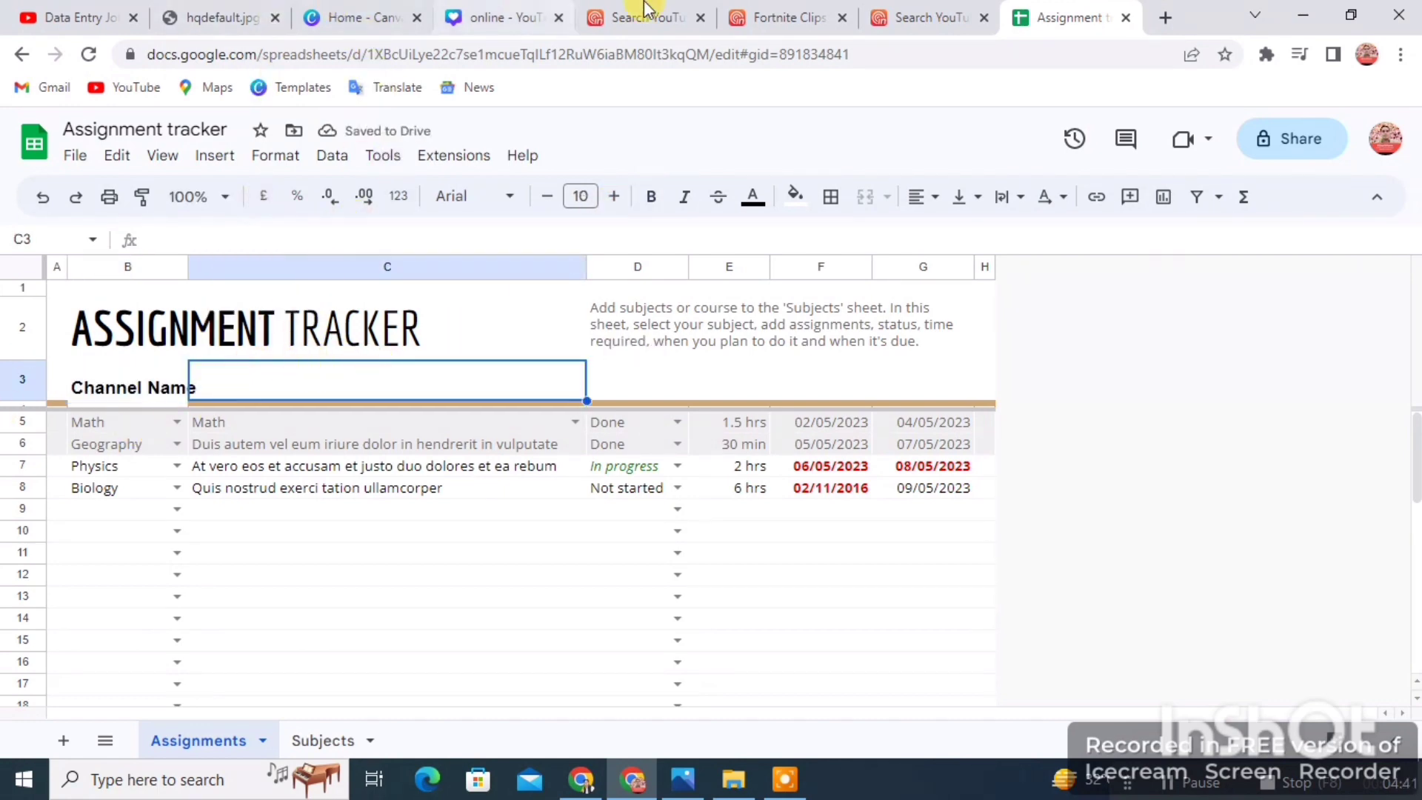
# Copy the "Followers" label from the Fortnite Clips channel page's basic data into cell C3 of the Assignment tracker sheet.
pyautogui.click(923, 8)
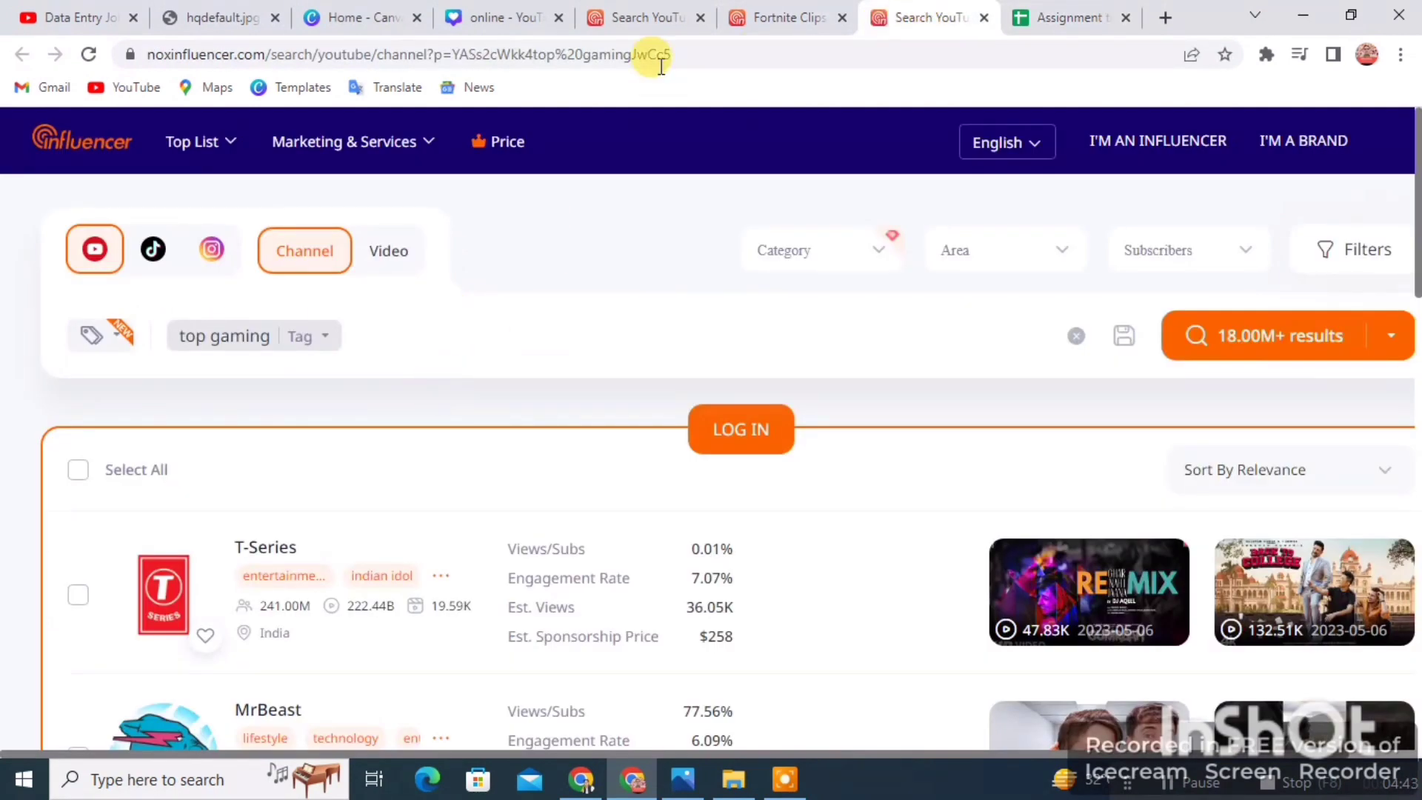
pyautogui.click(779, 15)
pyautogui.scroll(-3, 461, 337)
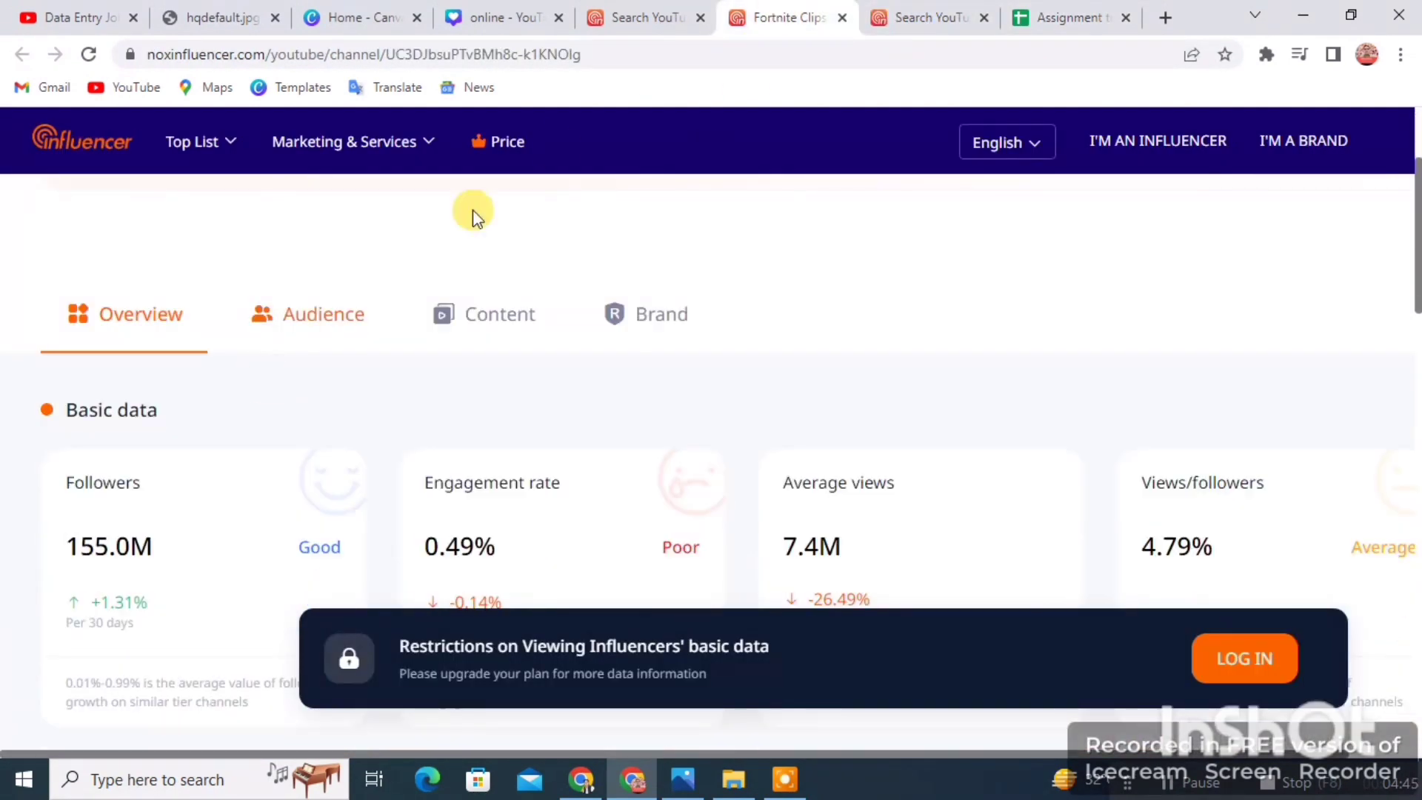
pyautogui.click(648, 16)
pyautogui.scroll(3, 166, 419)
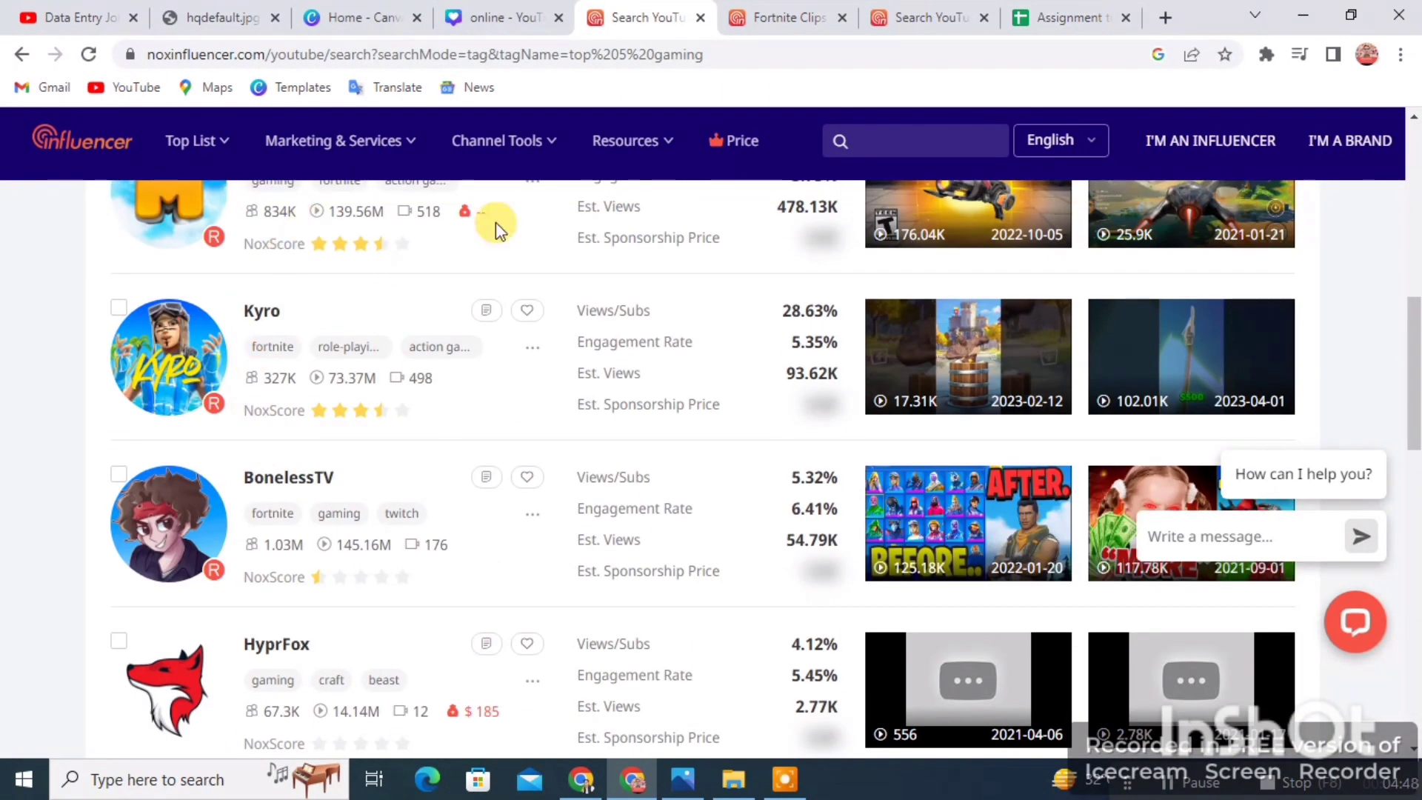
pyautogui.click(785, 11)
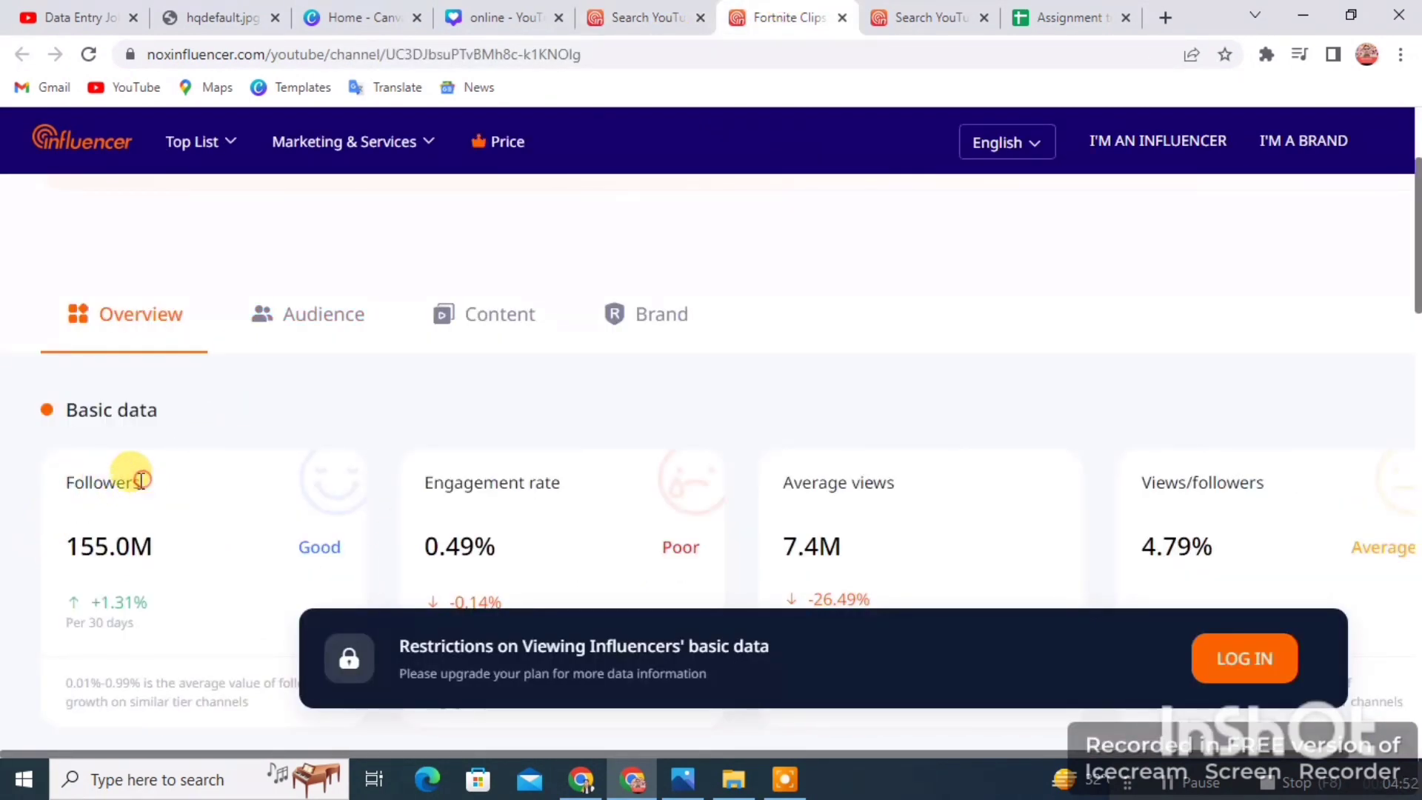
pyautogui.moveTo(139, 483); pyautogui.dragTo(56, 483)
pyautogui.hotkey('ctrl', 'c')
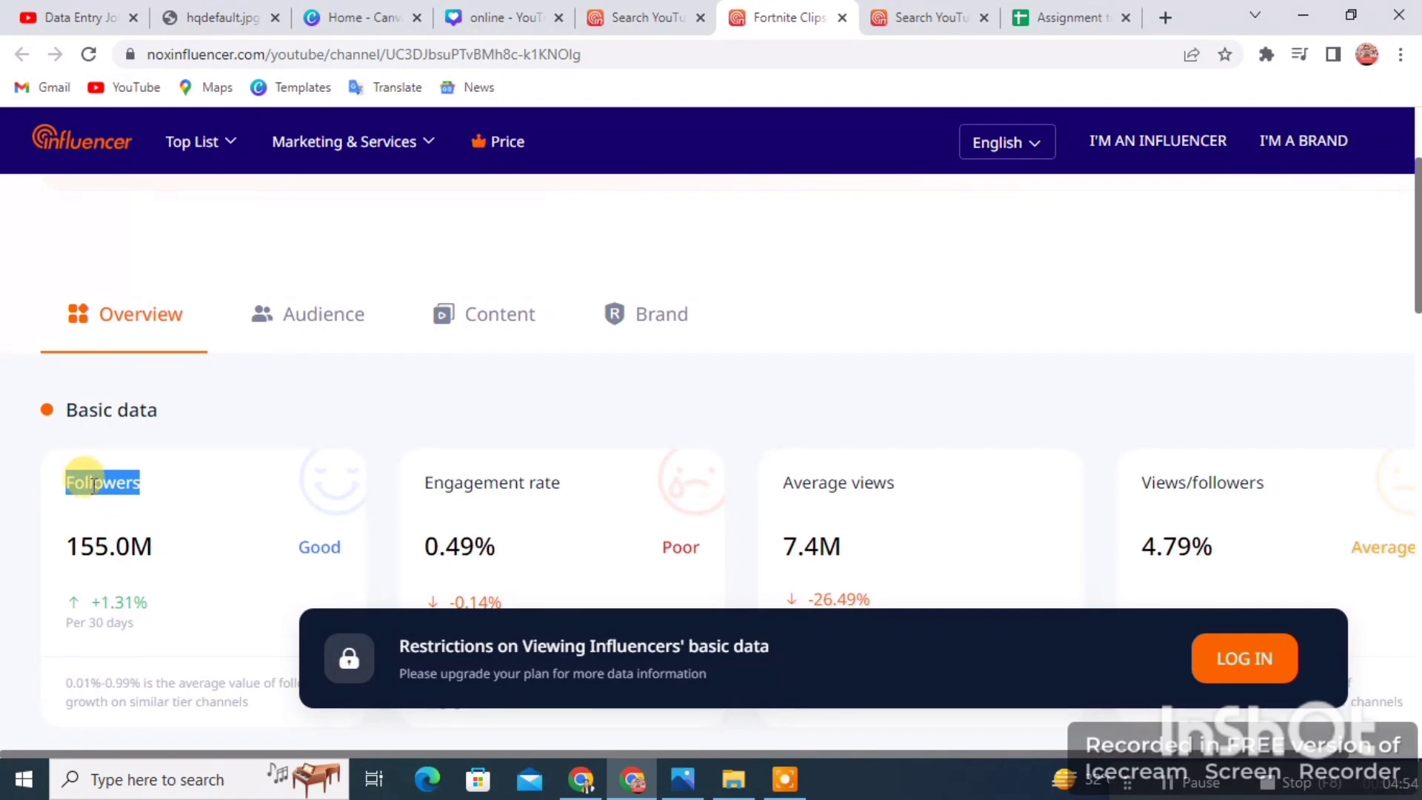
pyautogui.click(1069, 17)
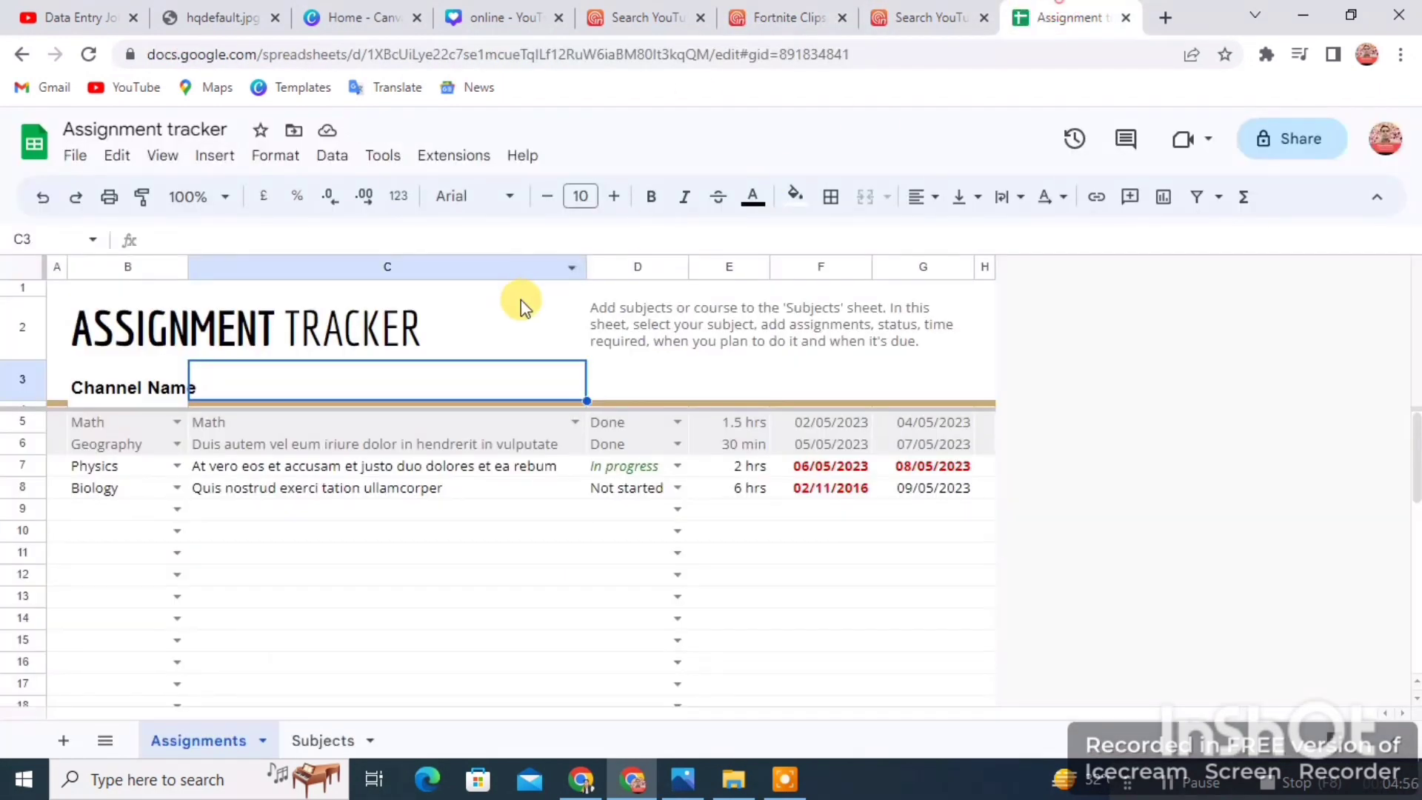
pyautogui.doubleClick(332, 380)
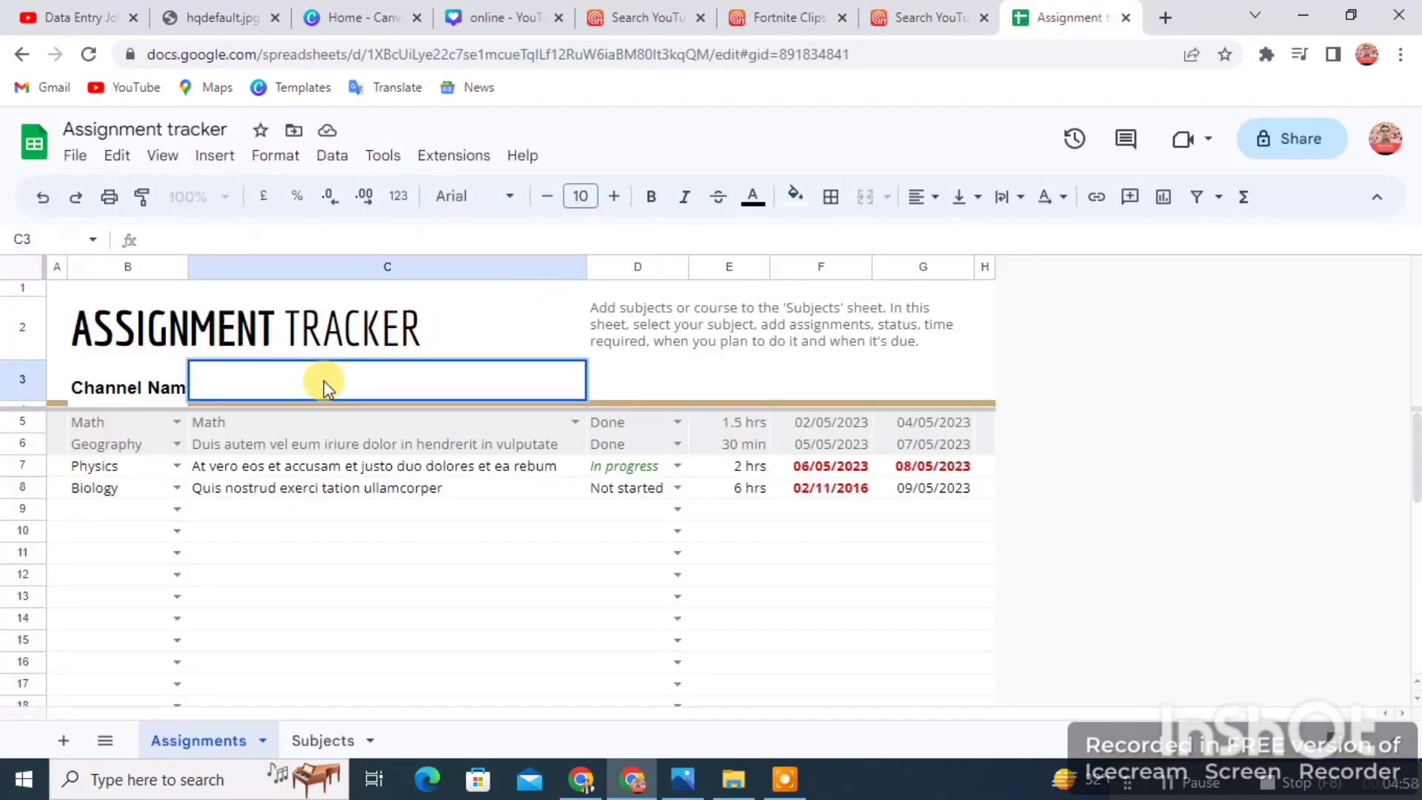
pyautogui.hotkey('ctrl', 'v')
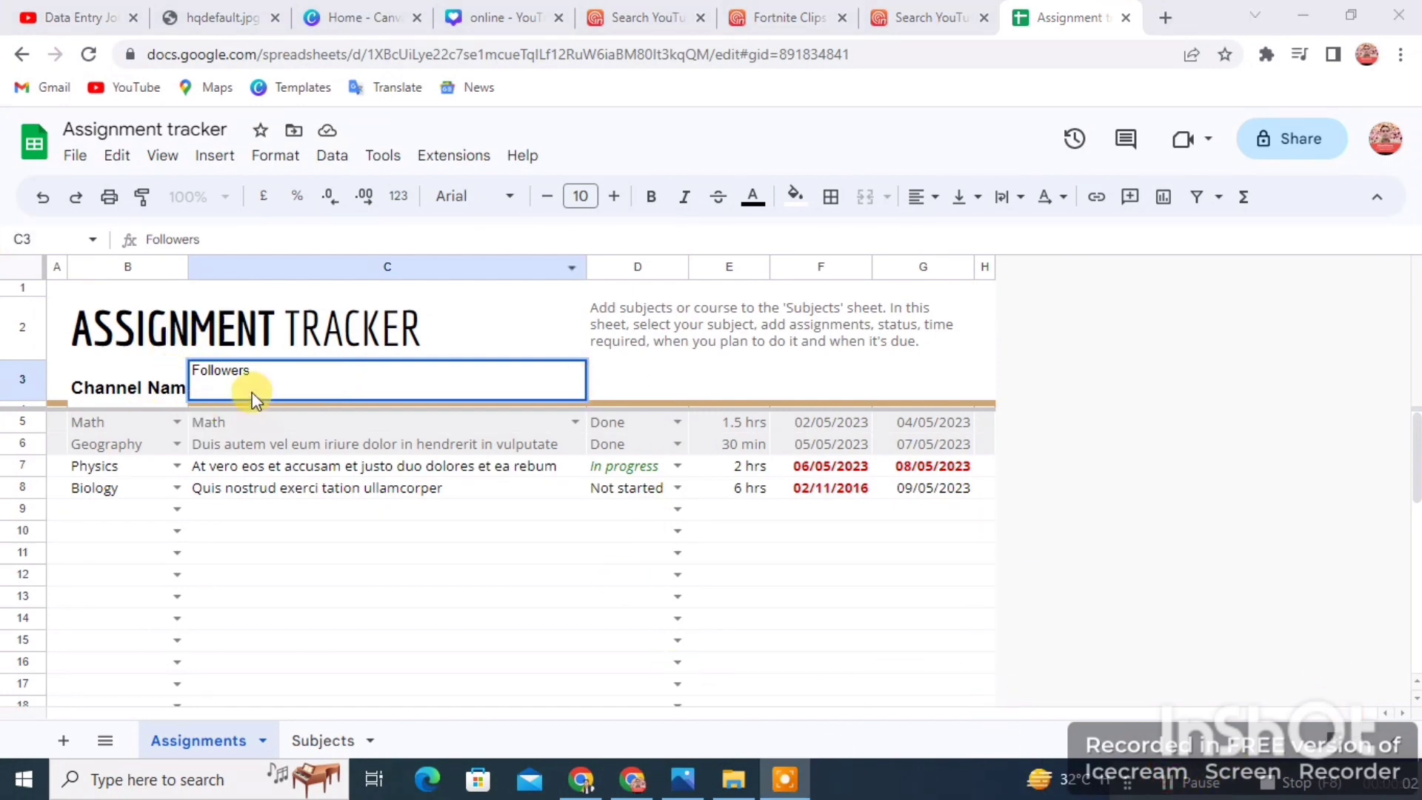
# Format the C3 heading bold at font size 13 to match B3, and extend its text to "Followers & Subcriber".
pyautogui.doubleClick(238, 371)
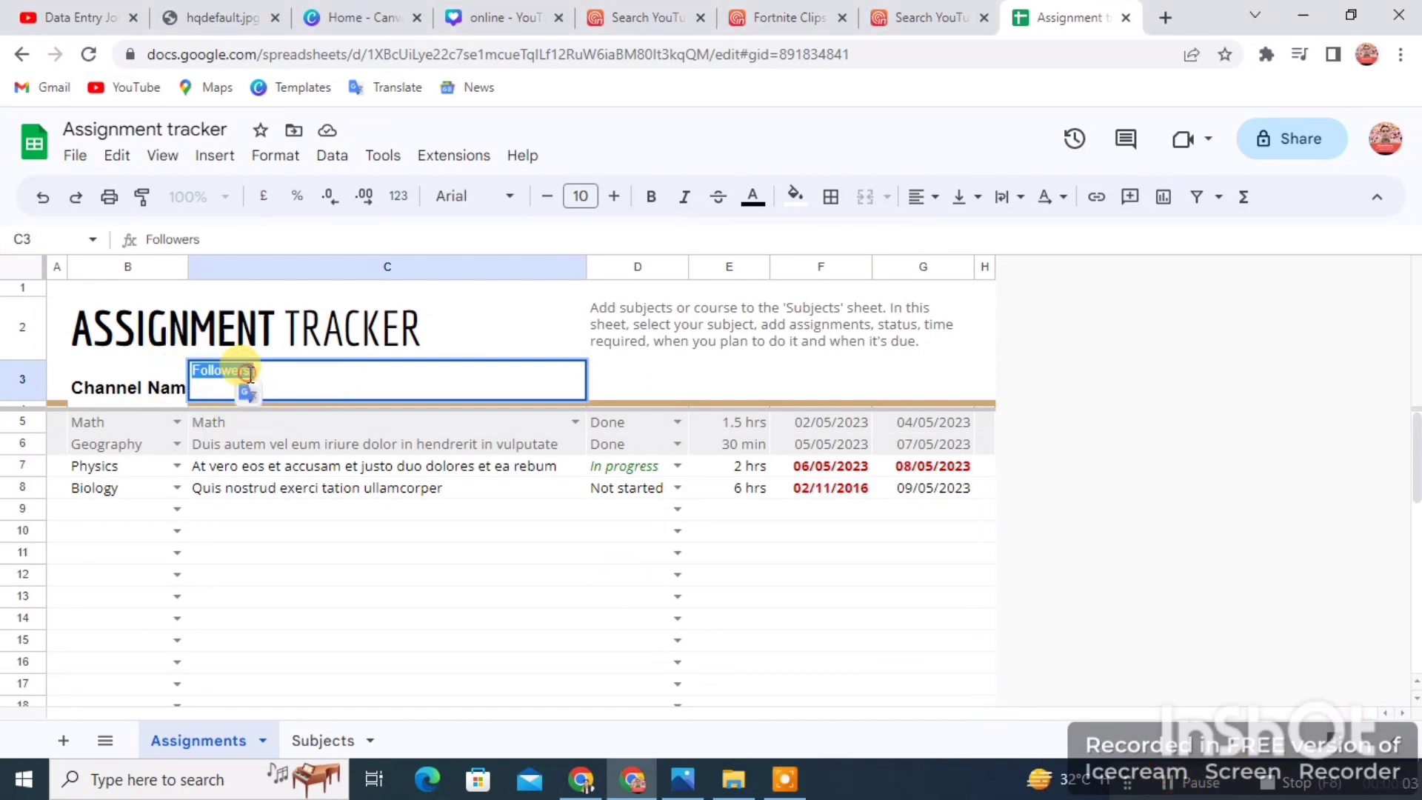
pyautogui.click(649, 197)
pyautogui.click(611, 199)
pyautogui.click(611, 198)
pyautogui.click(611, 199)
pyautogui.click(611, 199)
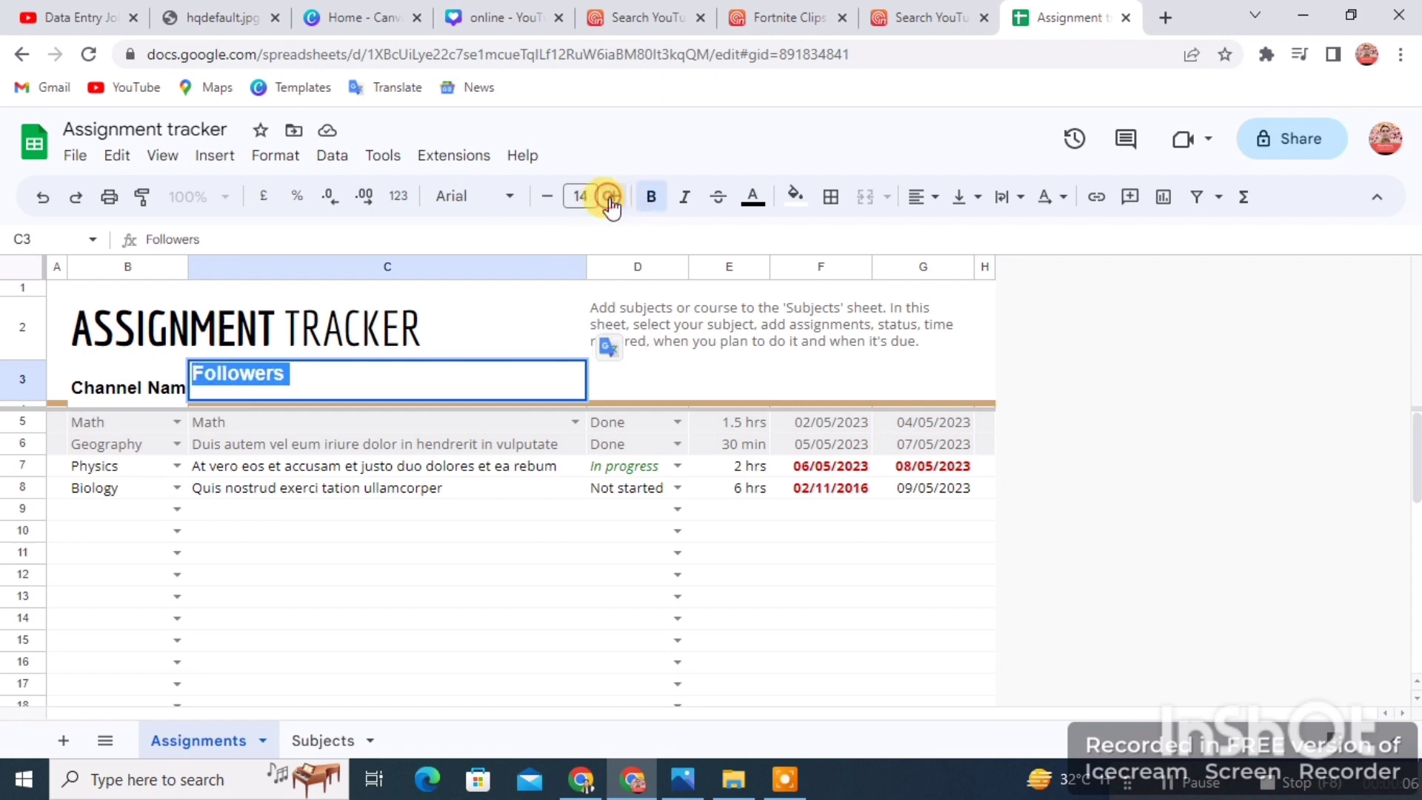
pyautogui.click(118, 388)
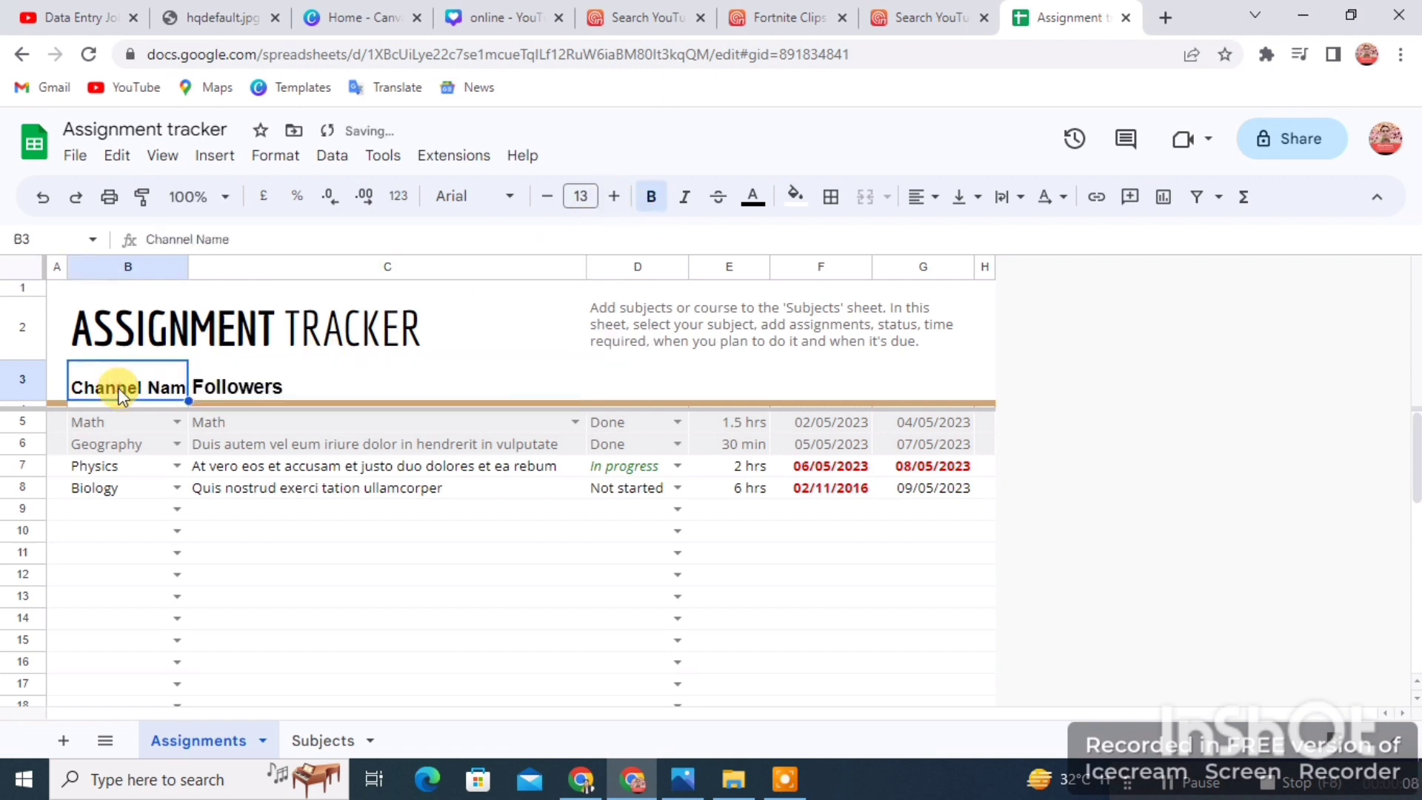
pyautogui.click(222, 387)
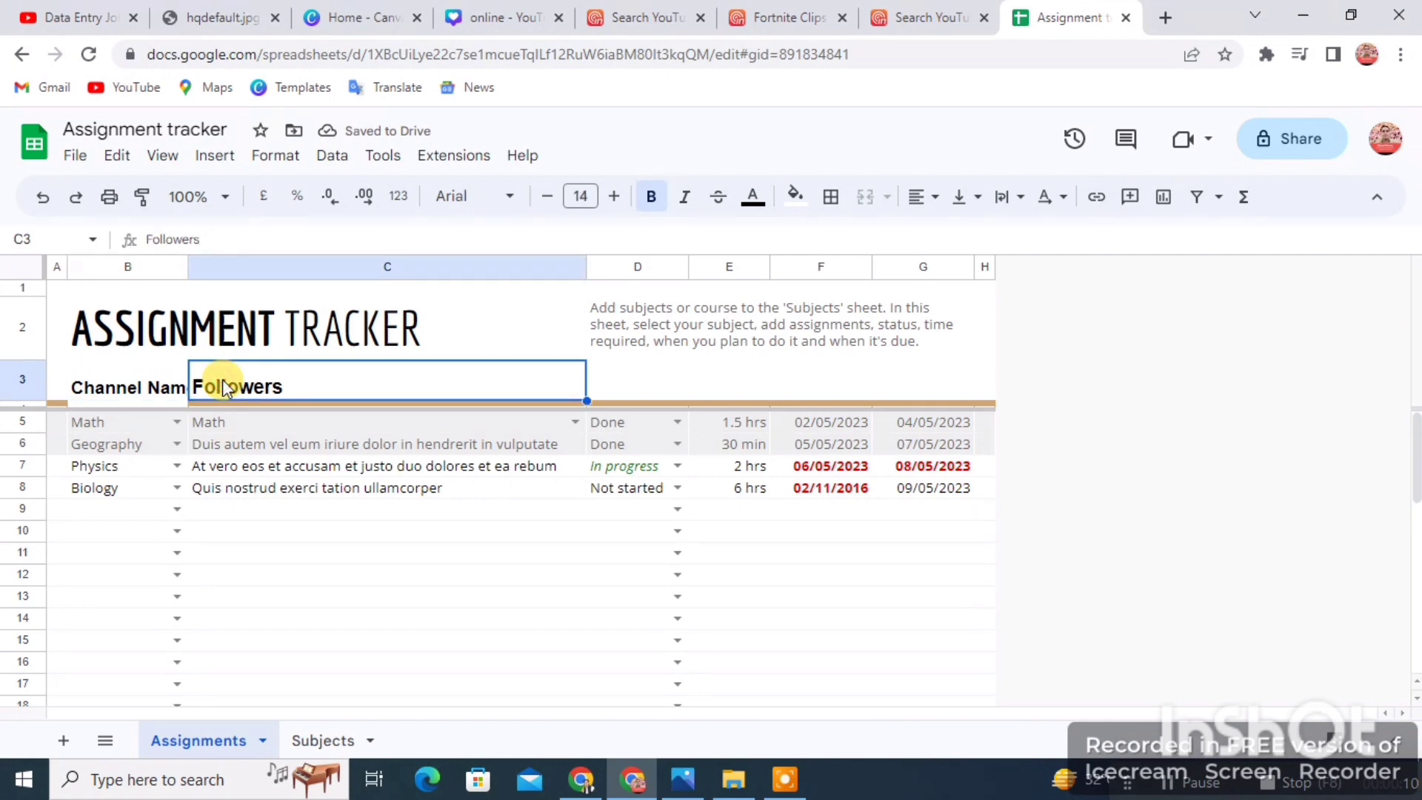
pyautogui.click(546, 197)
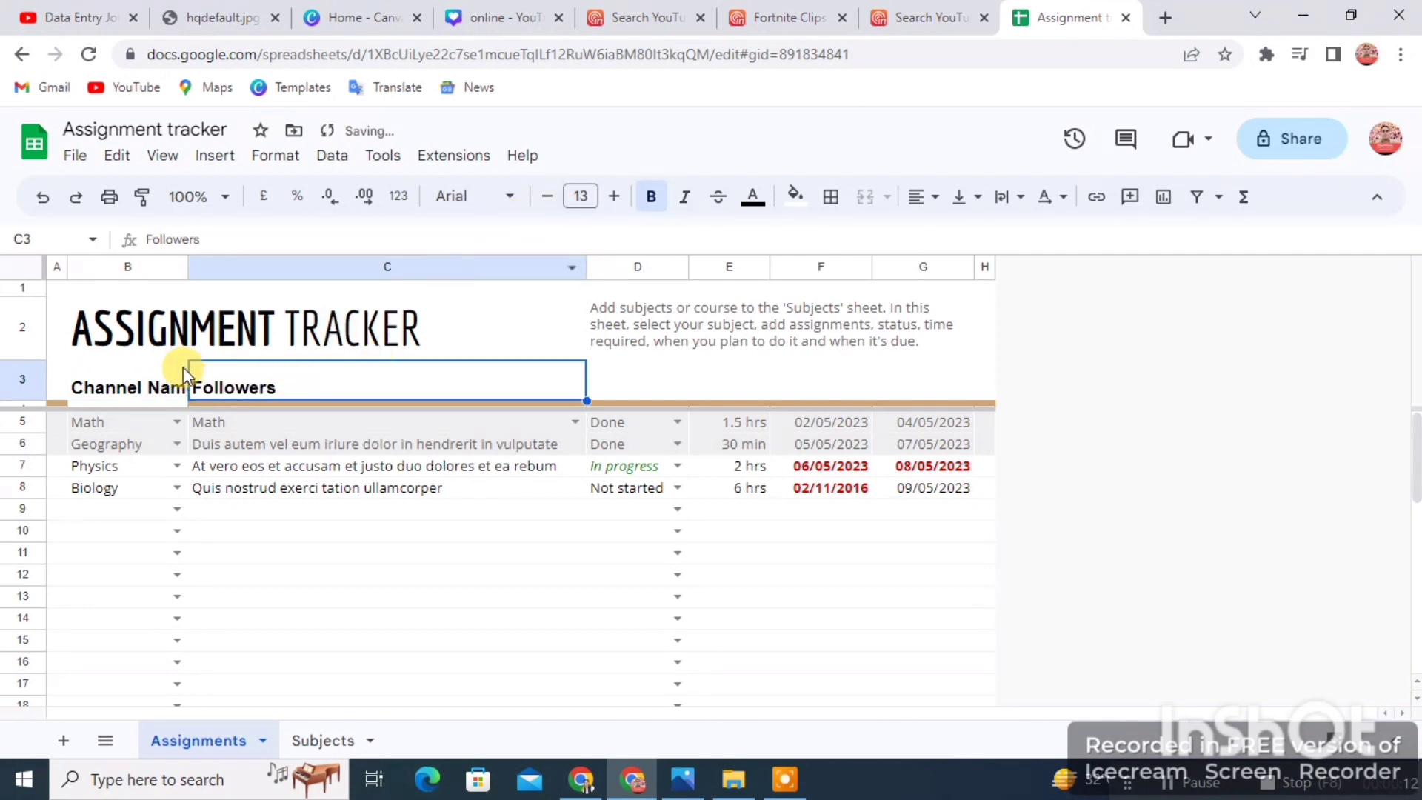
pyautogui.doubleClick(282, 390)
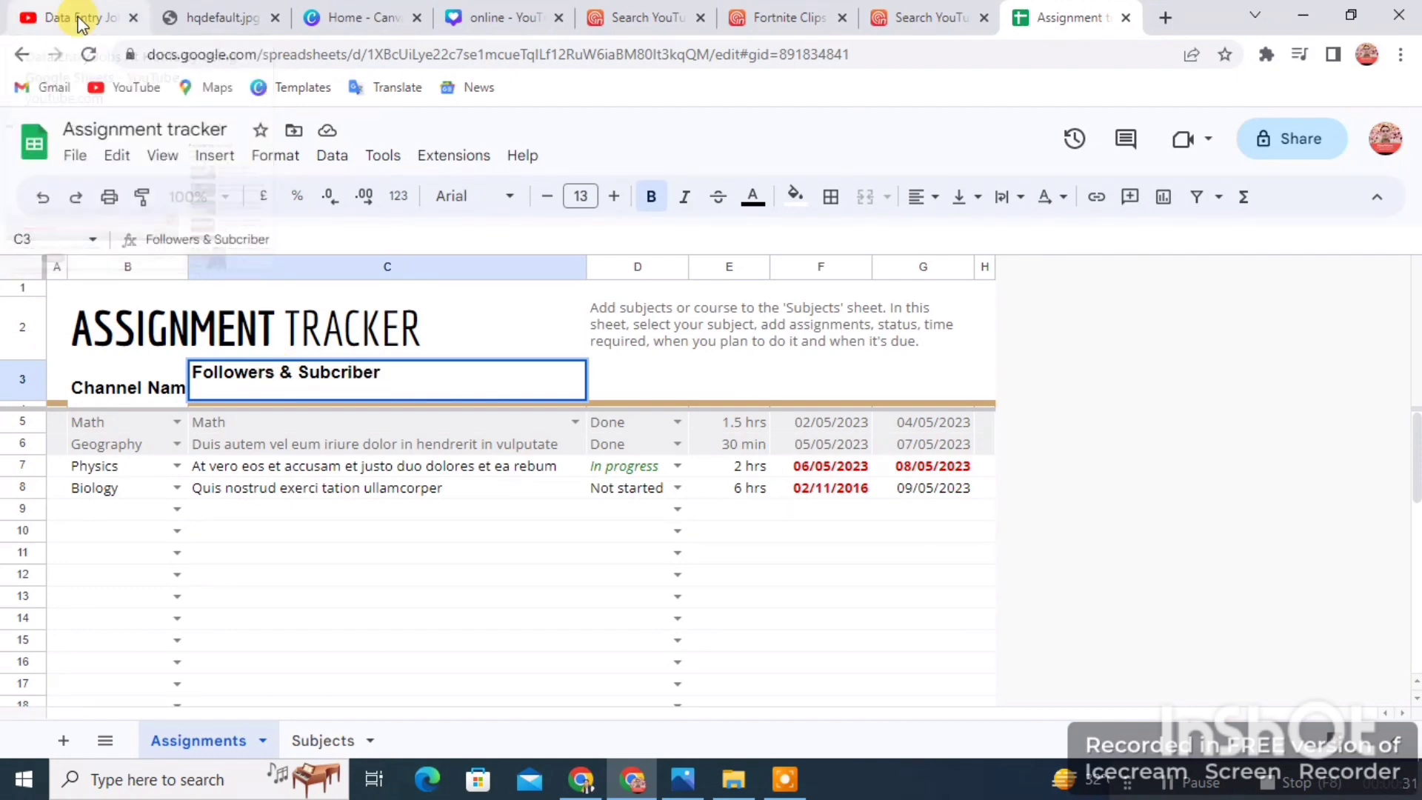
pyautogui.press('Return')
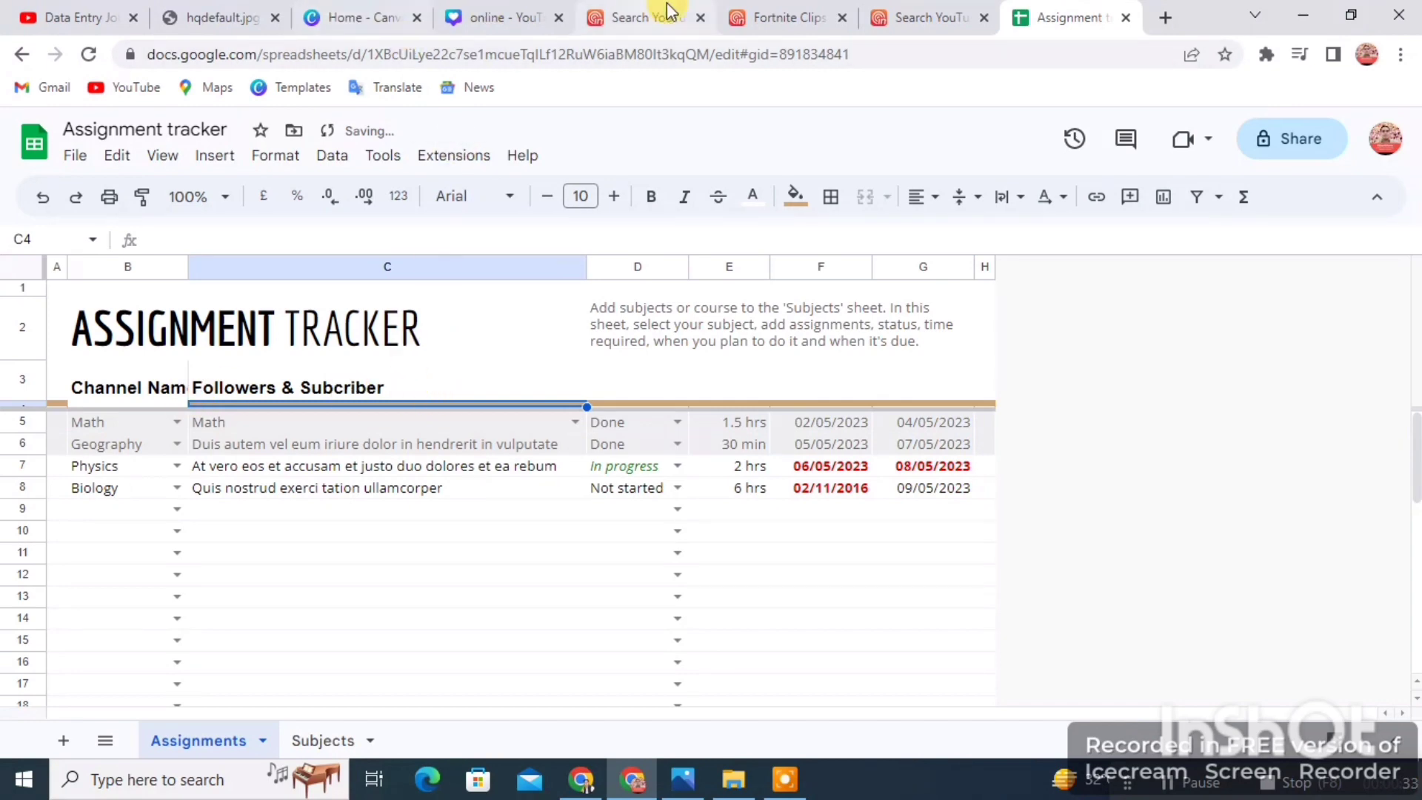
# Copy the "Engagement rate" label from the Fortnite Clips channel page into cell D3 as a column heading.
pyautogui.click(786, 17)
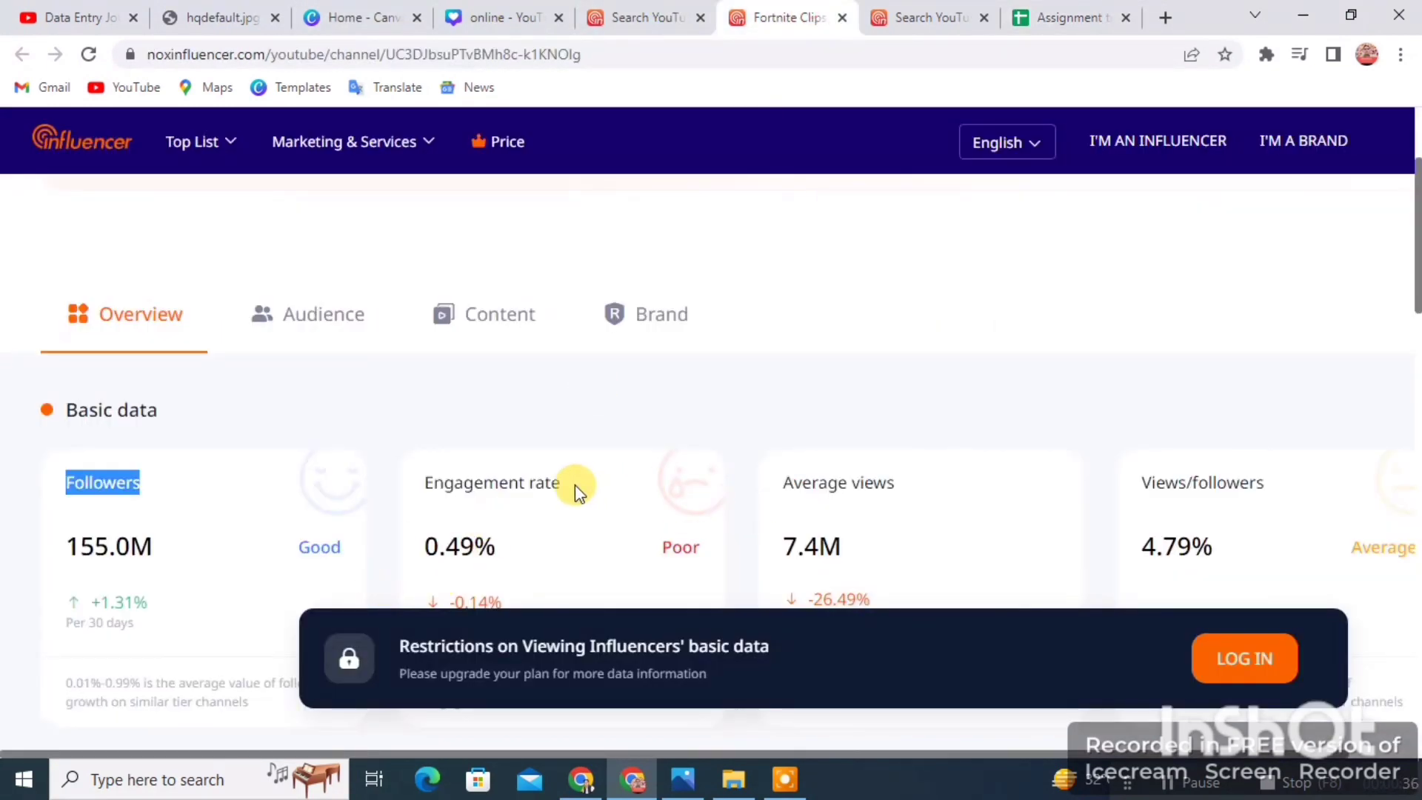
pyautogui.moveTo(574, 484); pyautogui.dragTo(418, 485)
pyautogui.hotkey('ctrl', 'c')
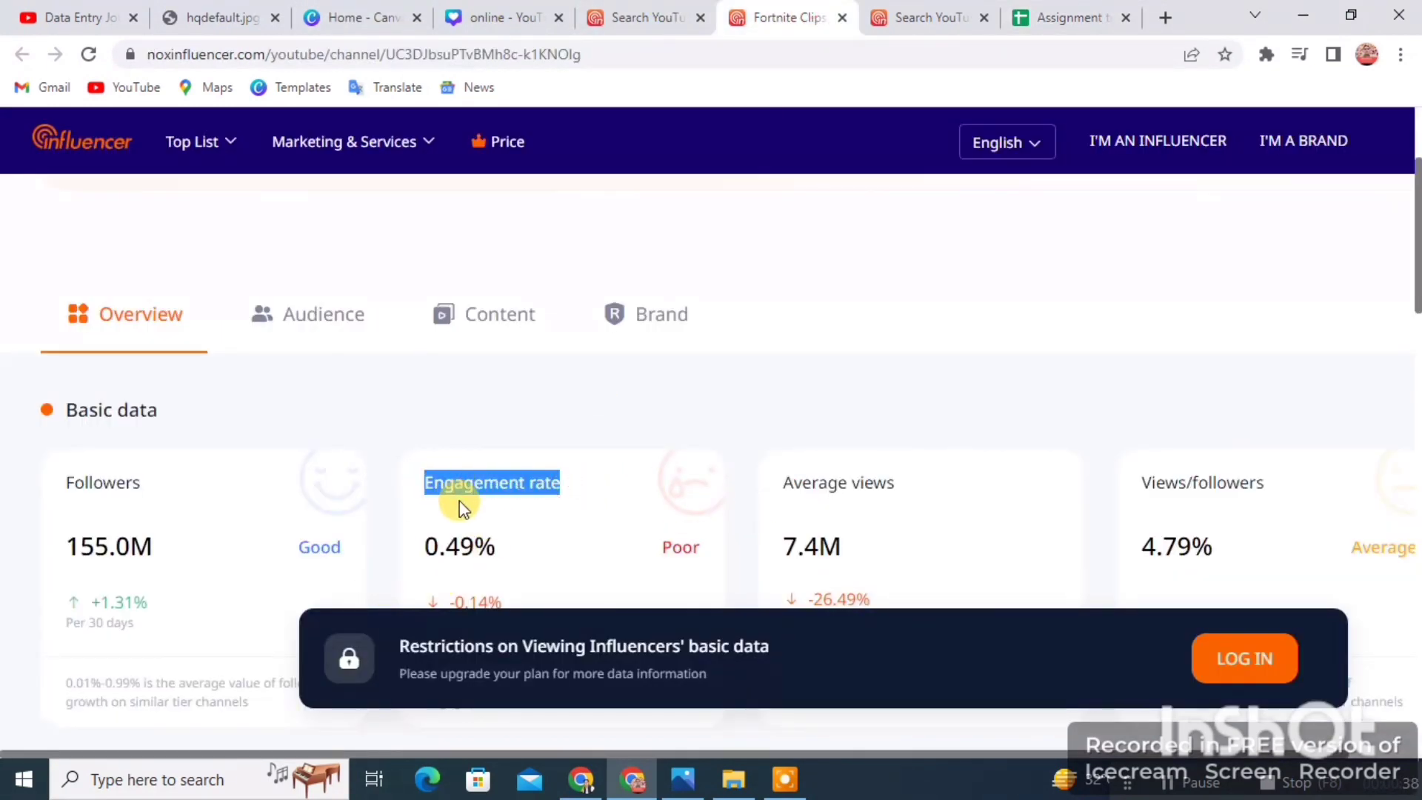
pyautogui.click(1070, 17)
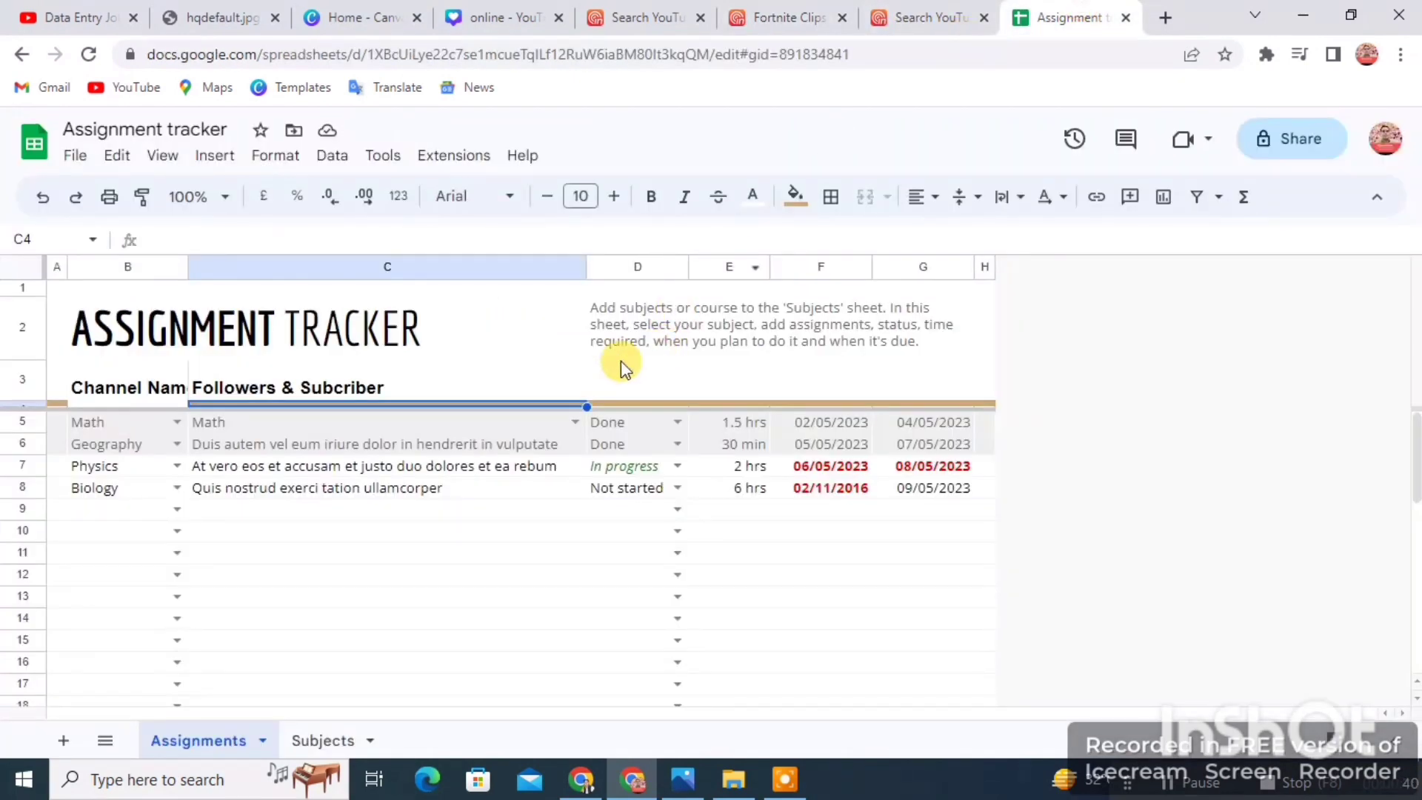
pyautogui.click(611, 389)
pyautogui.doubleClick(616, 384)
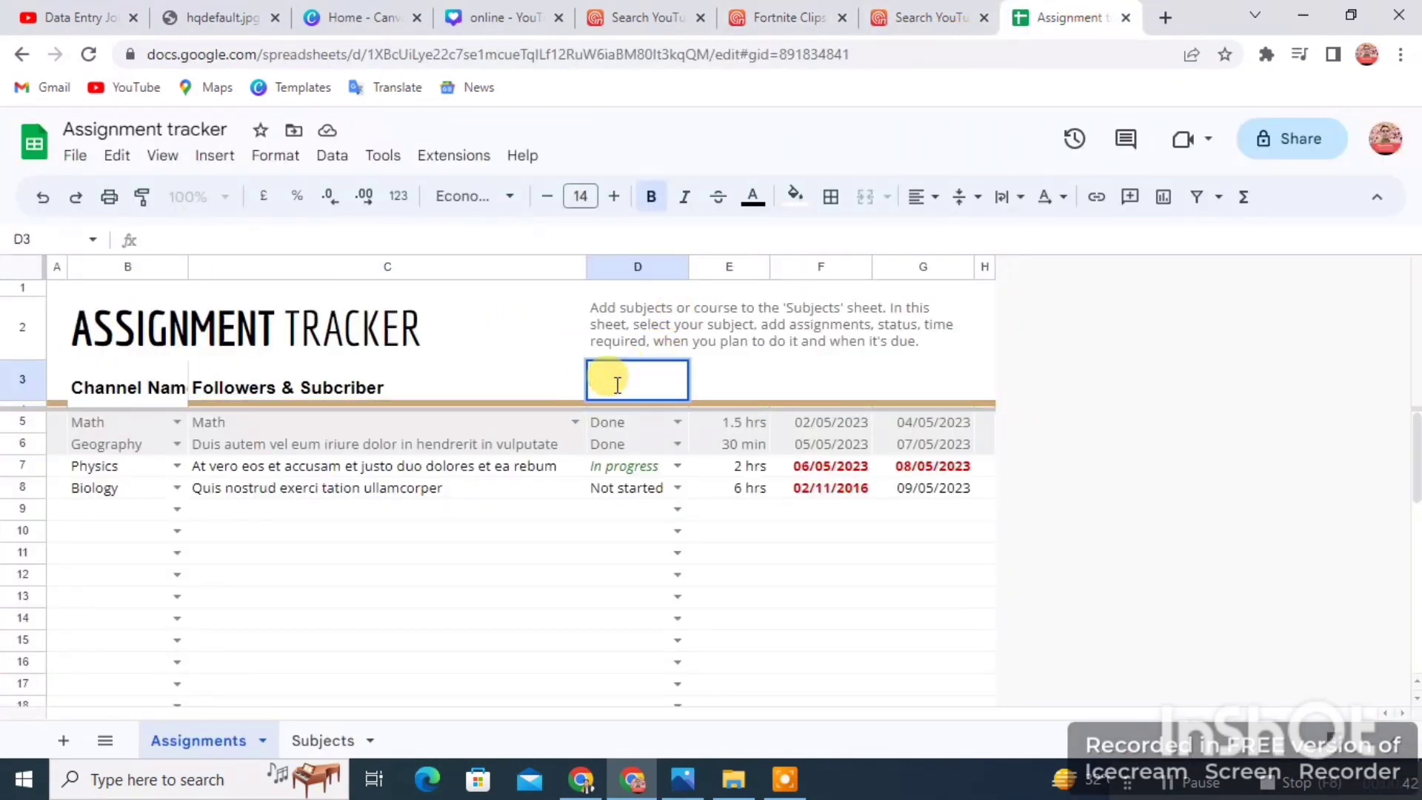
pyautogui.hotkey('ctrl', 'v')
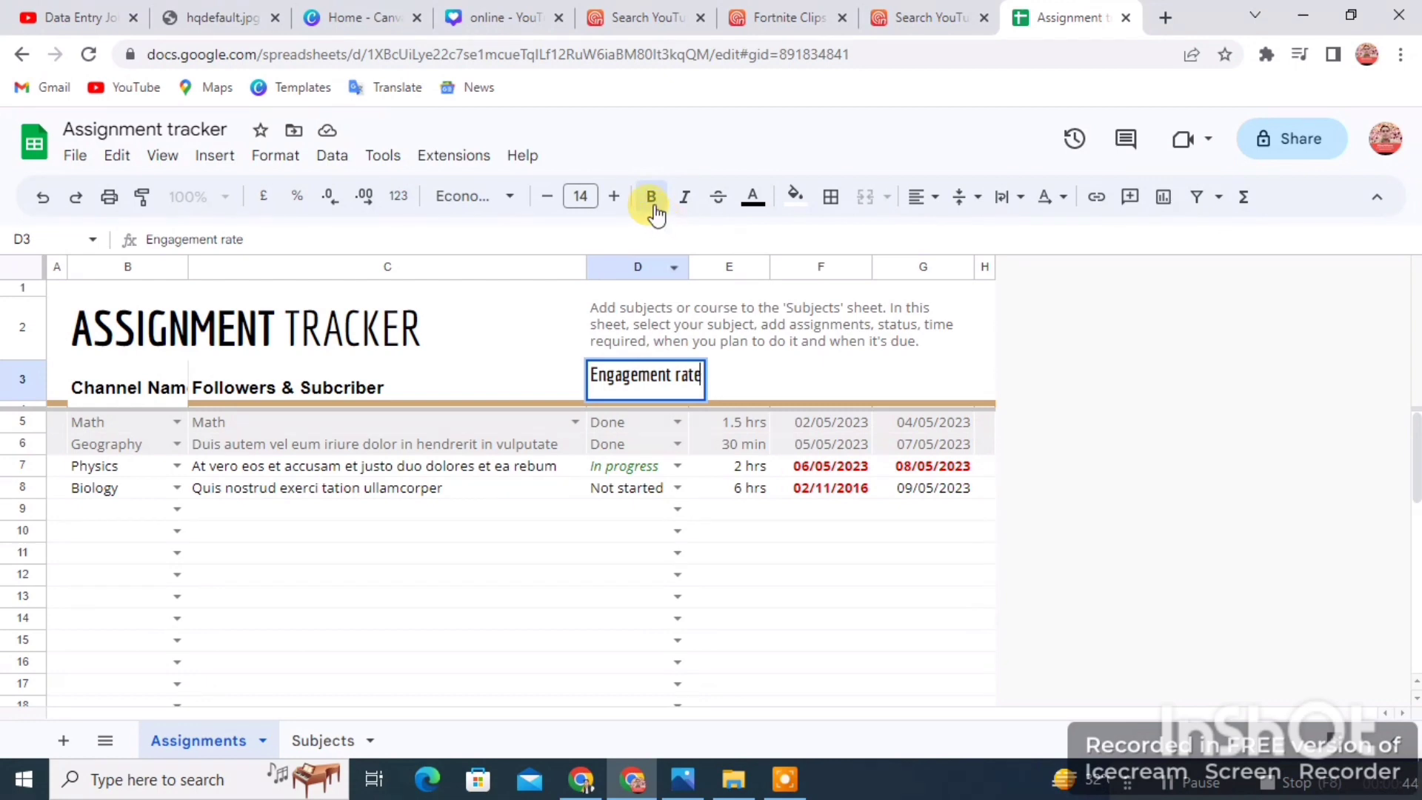
pyautogui.click(652, 198)
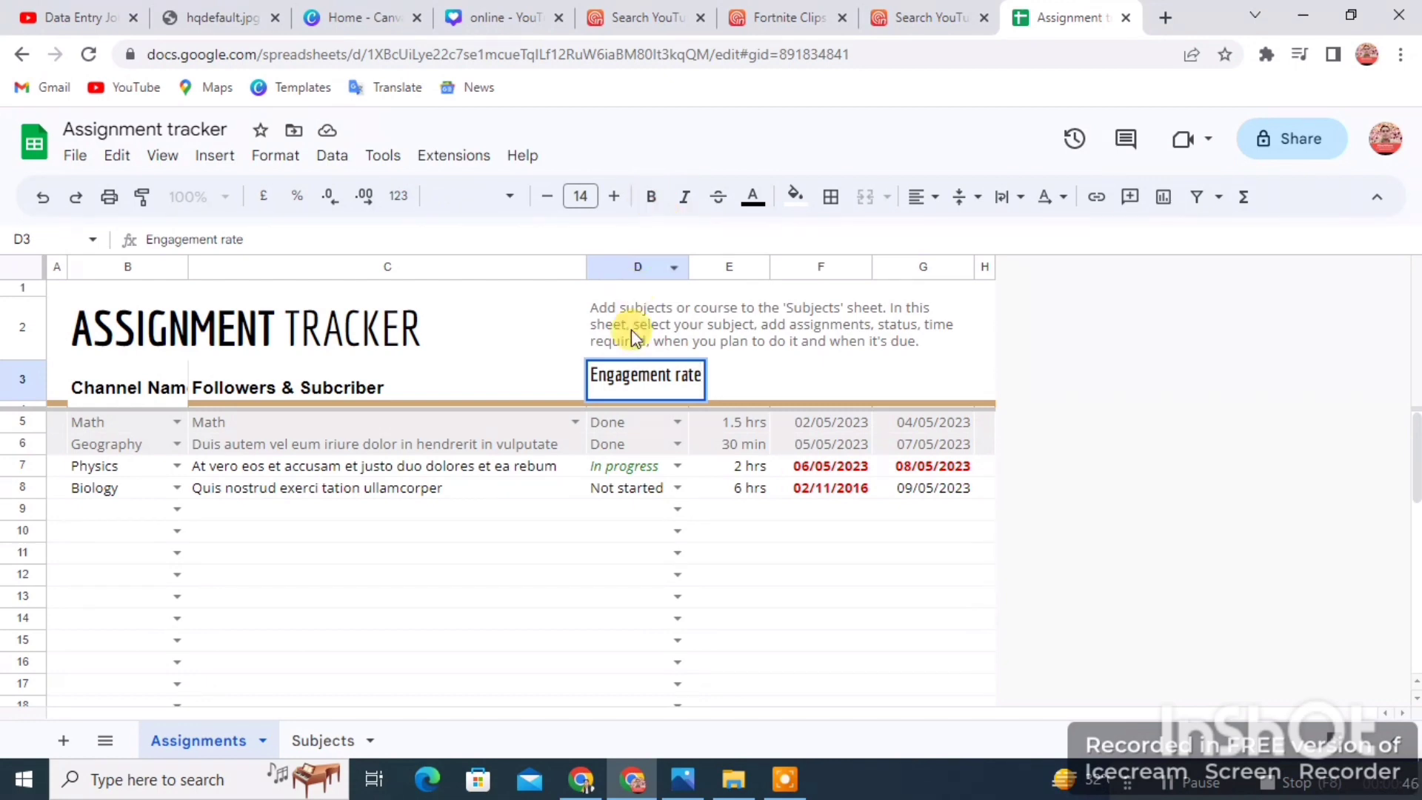
pyautogui.click(533, 354)
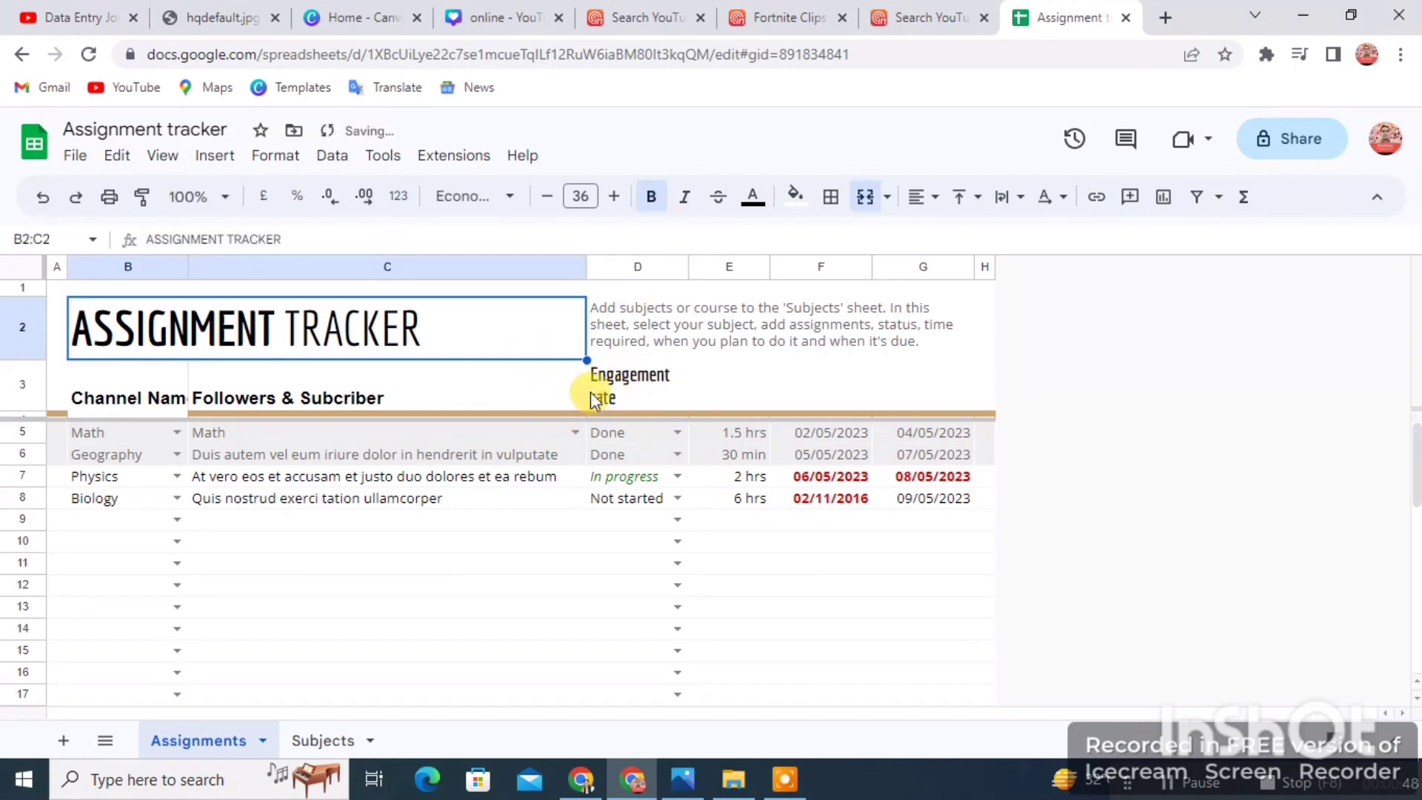
pyautogui.click(610, 378)
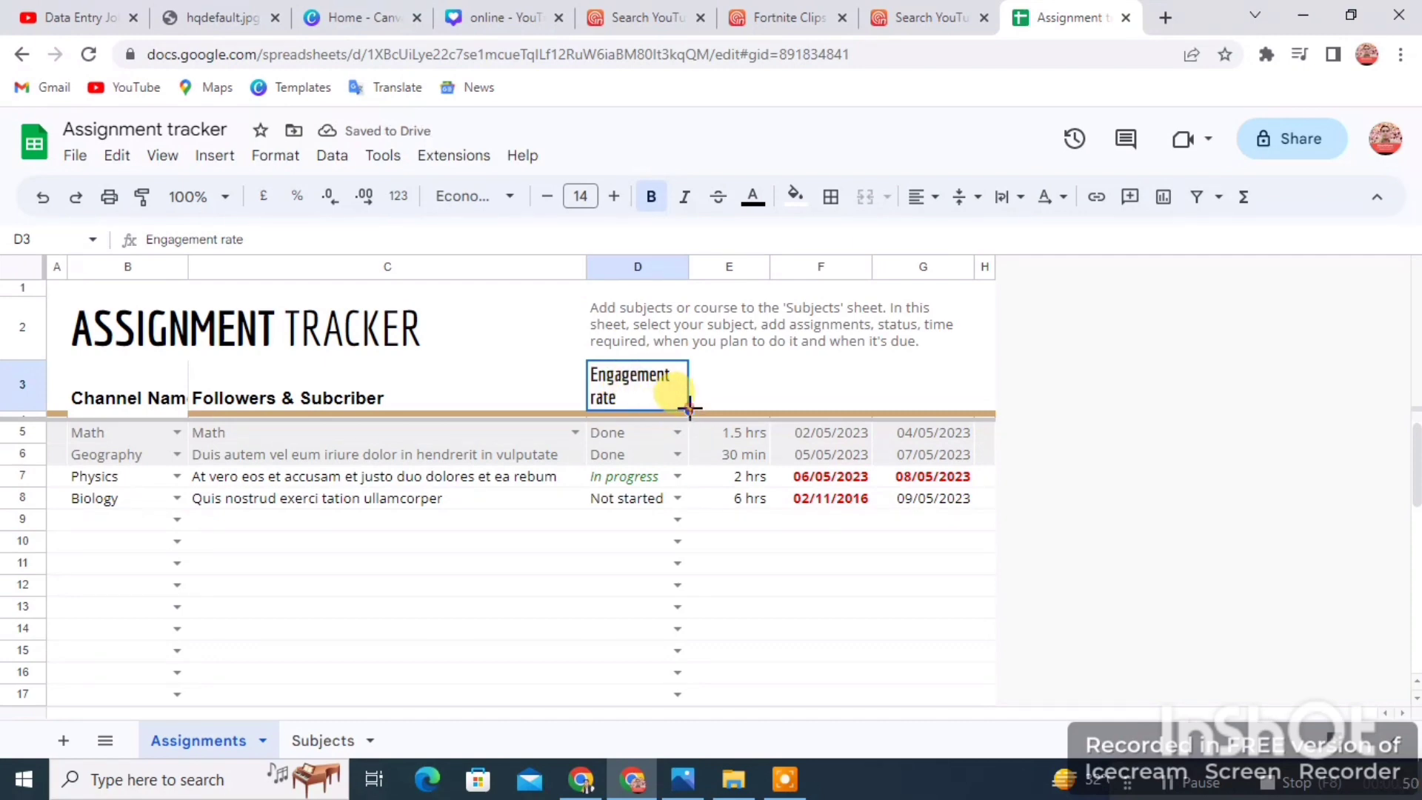
pyautogui.moveTo(689, 407); pyautogui.dragTo(689, 414)
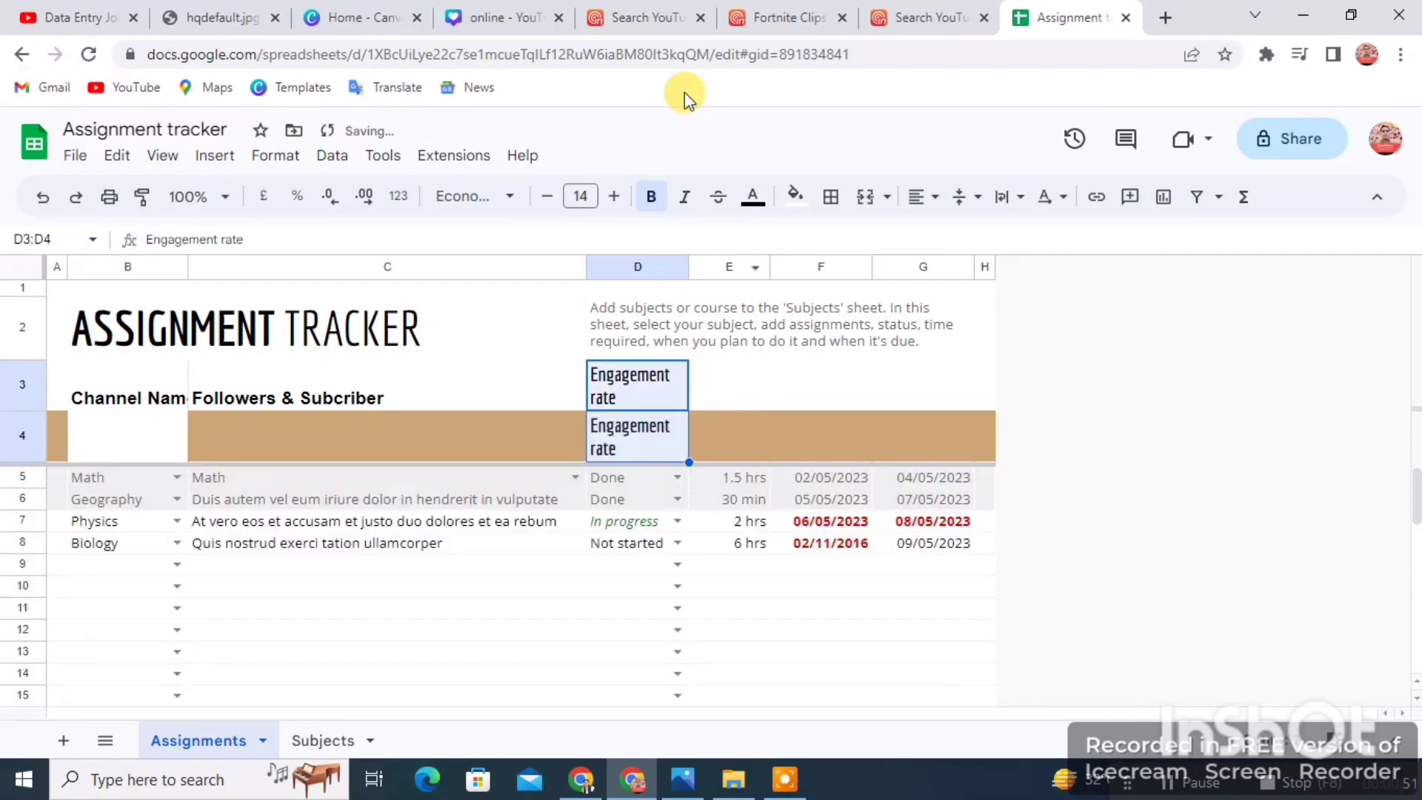
pyautogui.doubleClick(630, 437)
pyautogui.press('BackSpace')
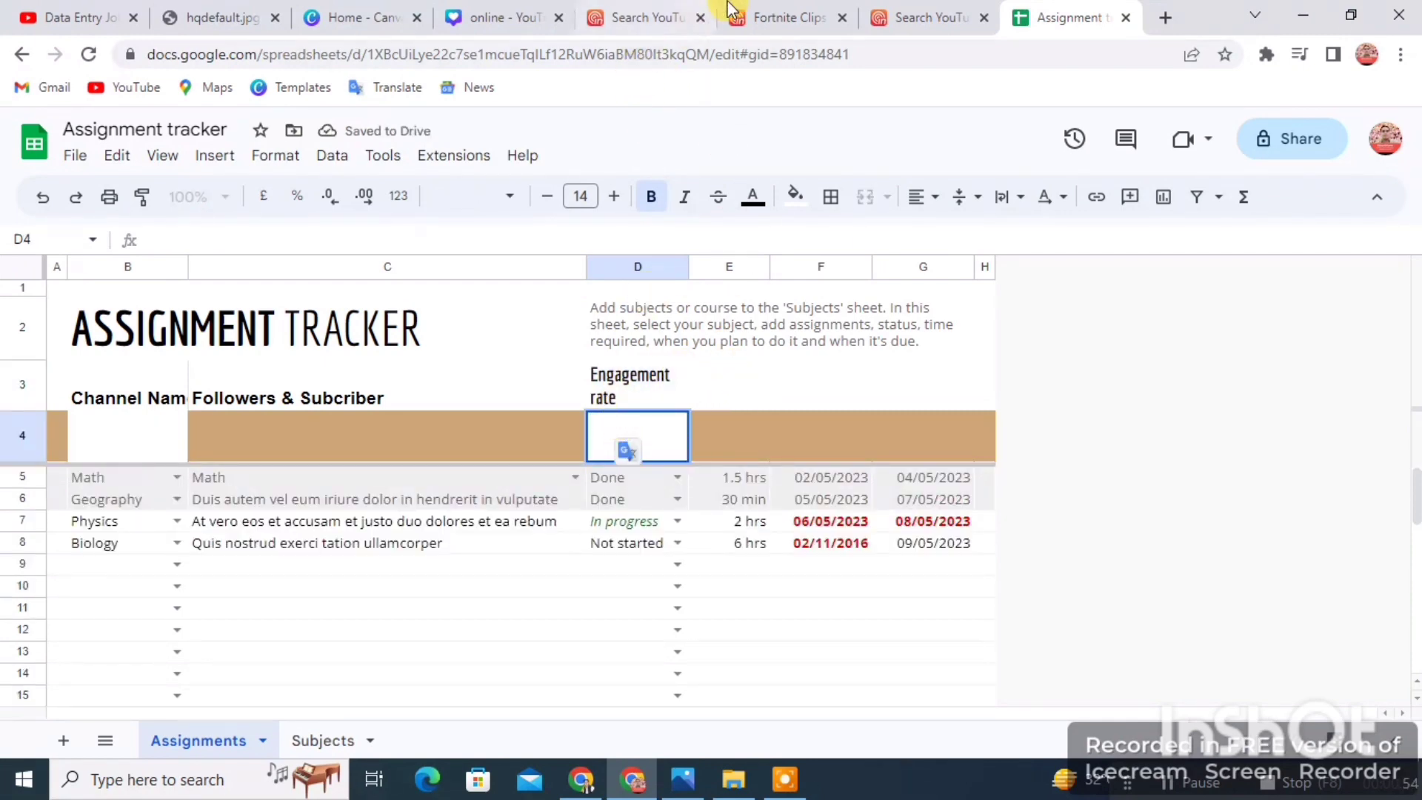
# Copy the "Average views" label from the channel page's basic data into heading cell E3.
pyautogui.click(788, 21)
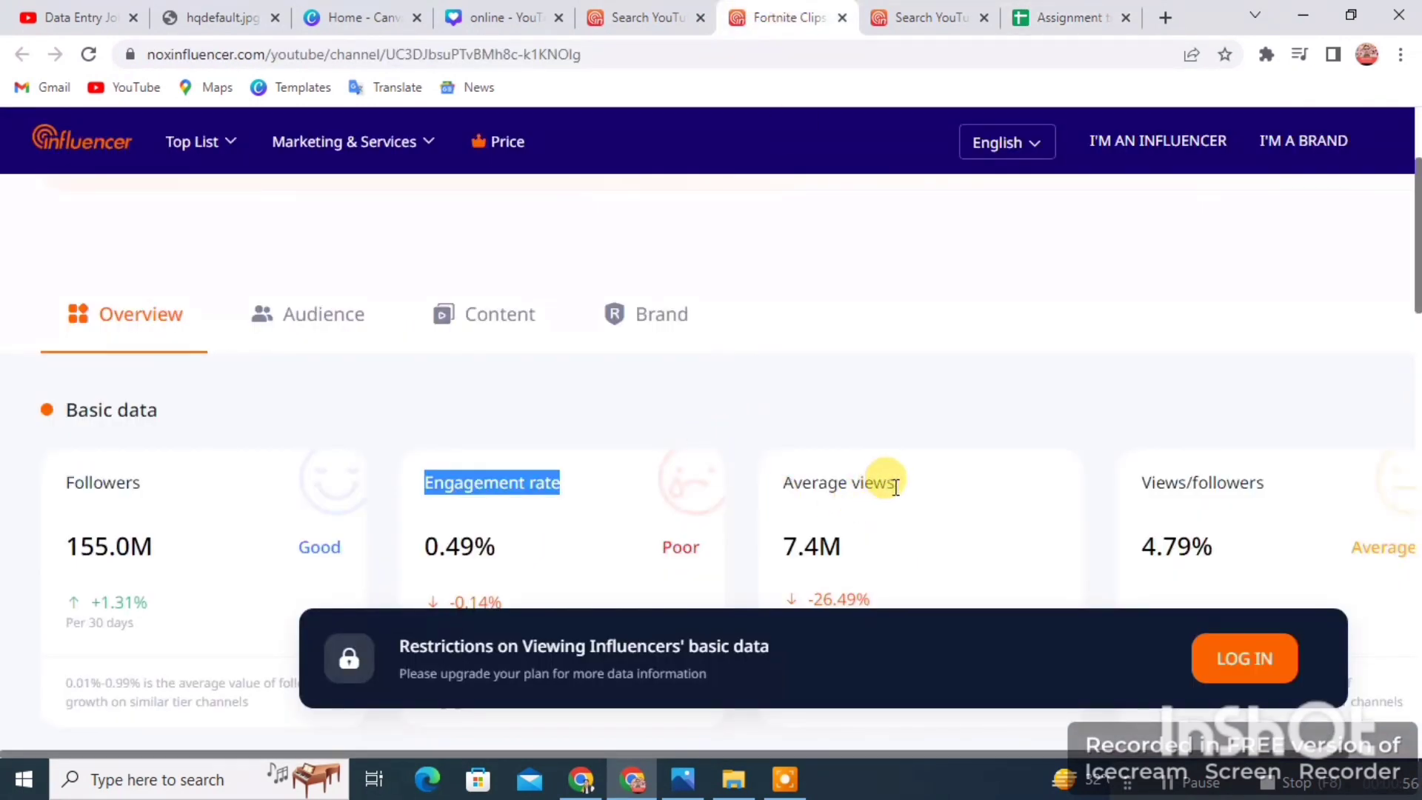
pyautogui.moveTo(896, 483); pyautogui.dragTo(783, 498)
pyautogui.hotkey('ctrl', 'c')
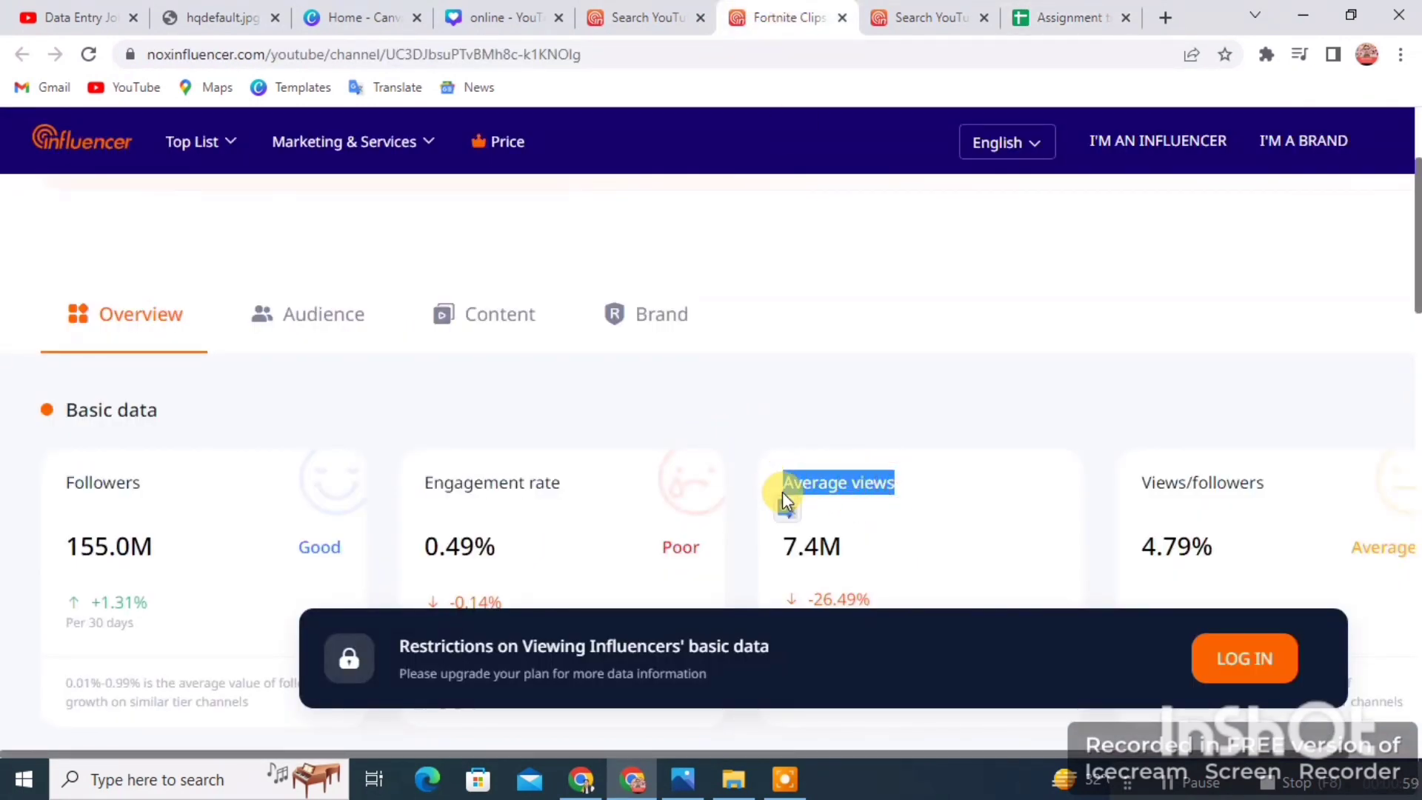
pyautogui.click(1055, 17)
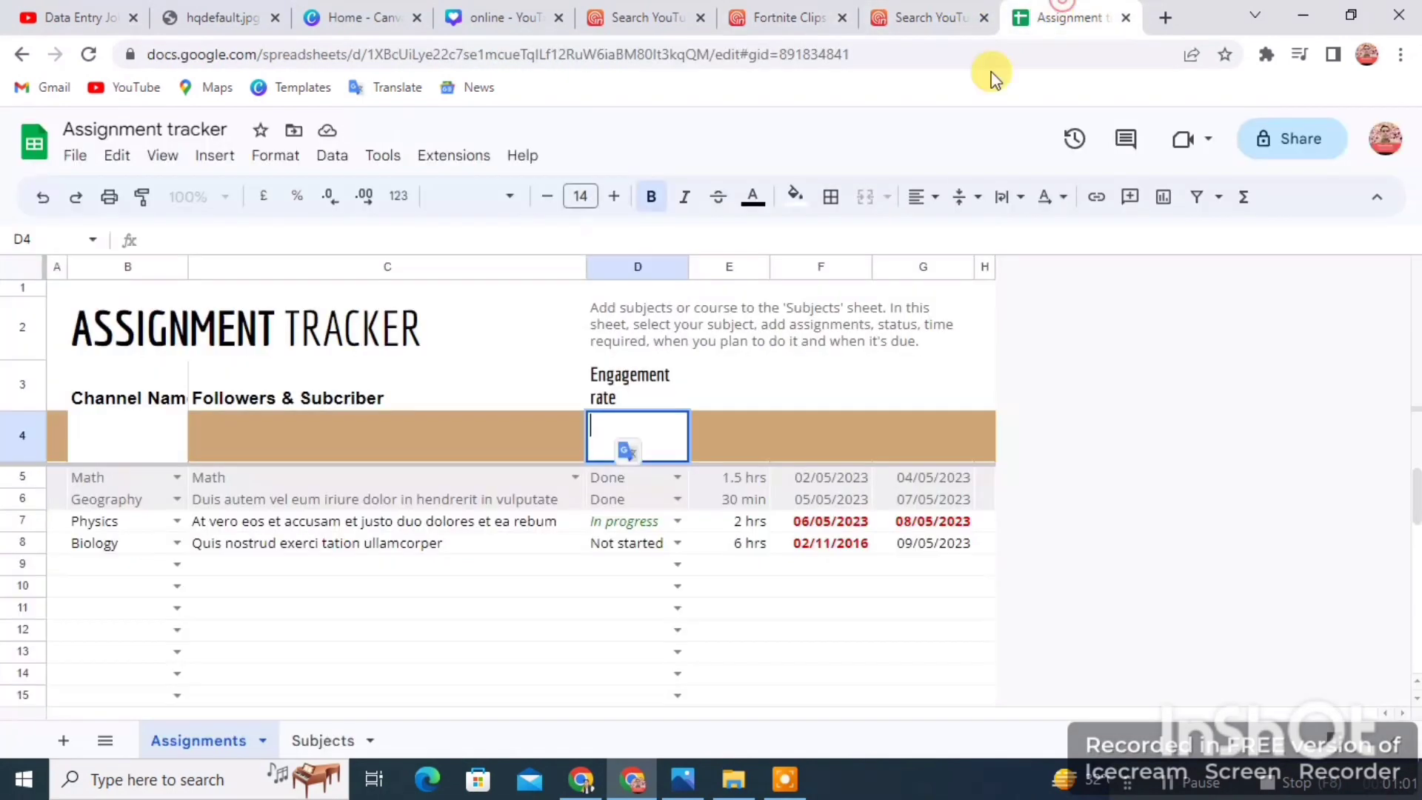
pyautogui.click(743, 384)
pyautogui.doubleClick(743, 384)
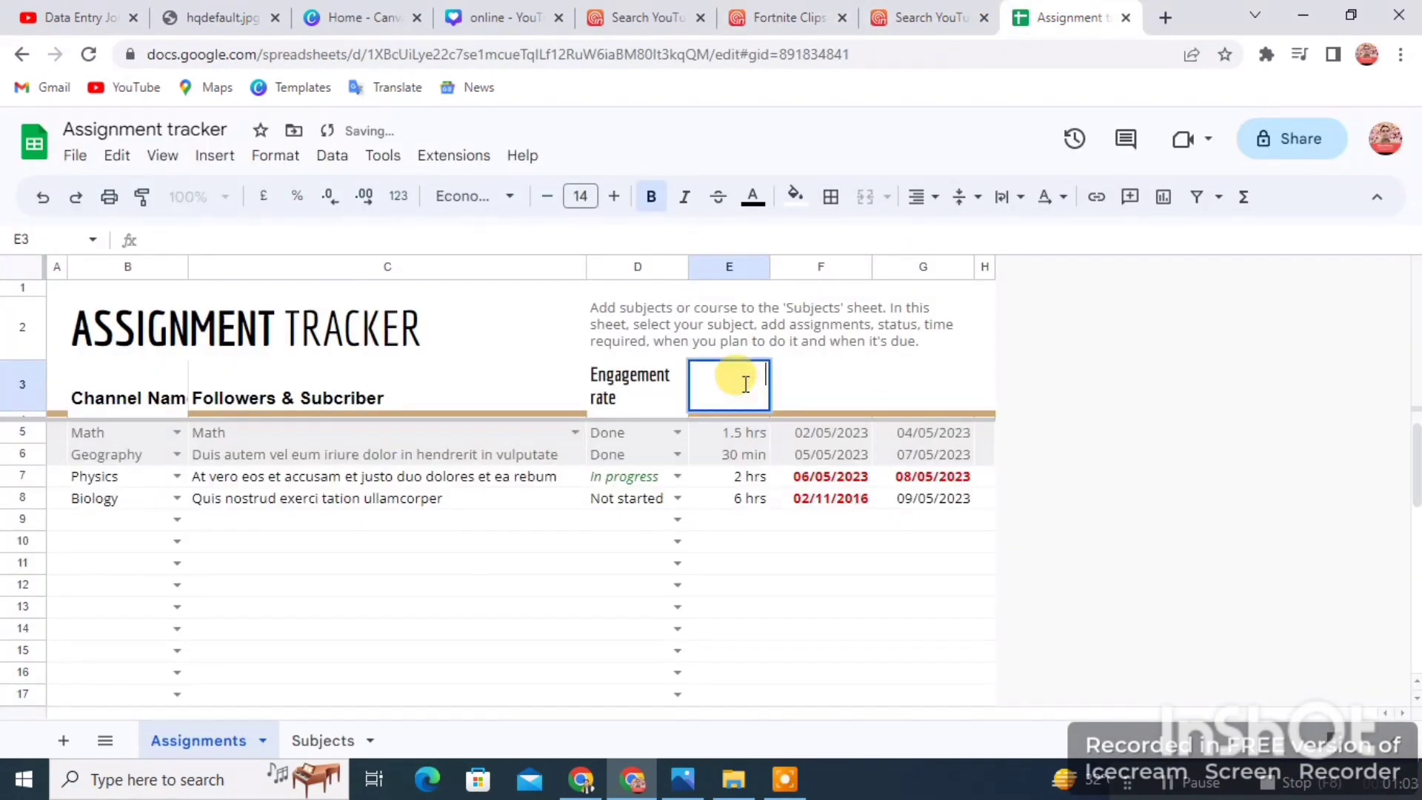
pyautogui.hotkey('ctrl', 'v')
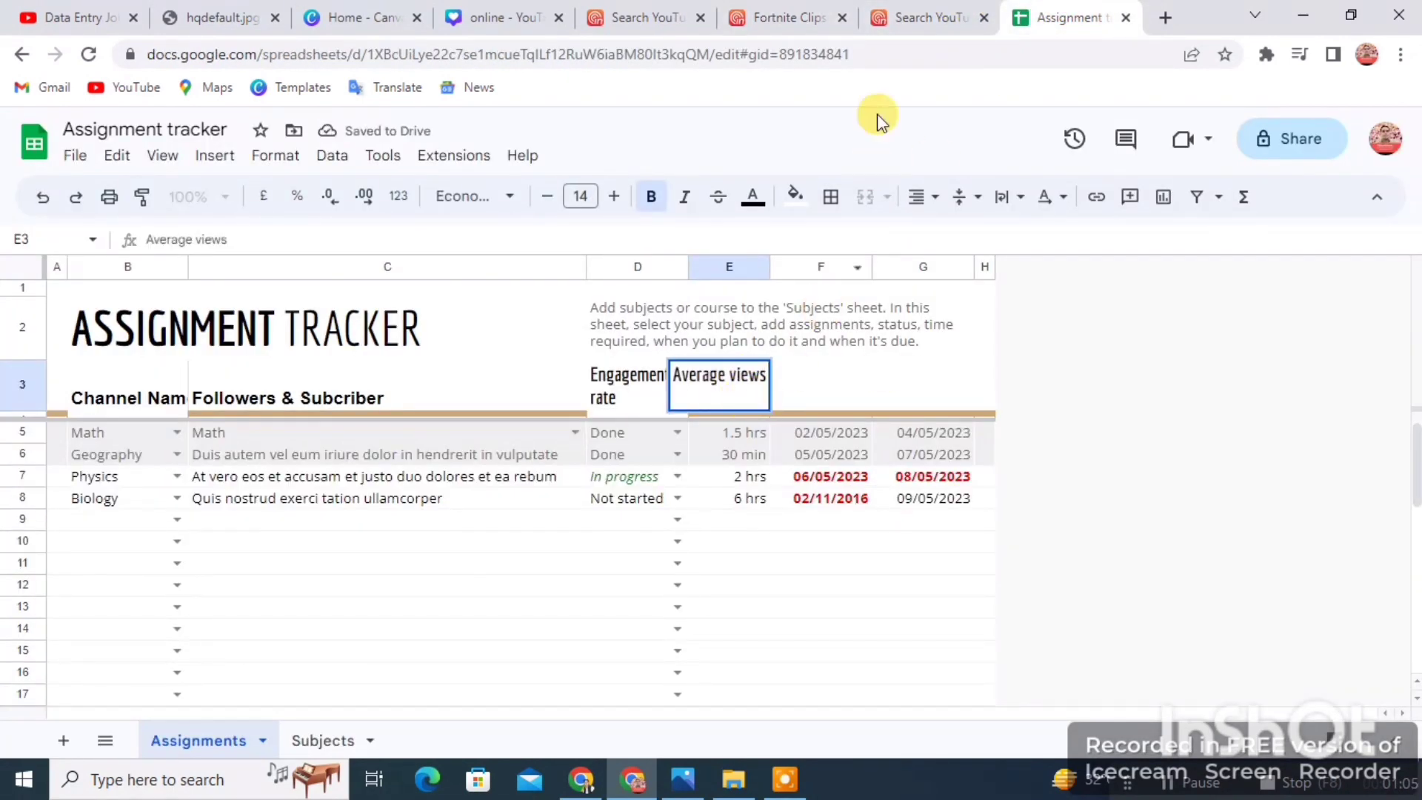
# Copy the "Views/followers" label from the Fortnite Clips channel page's basic data into heading cell F3.
pyautogui.click(807, 15)
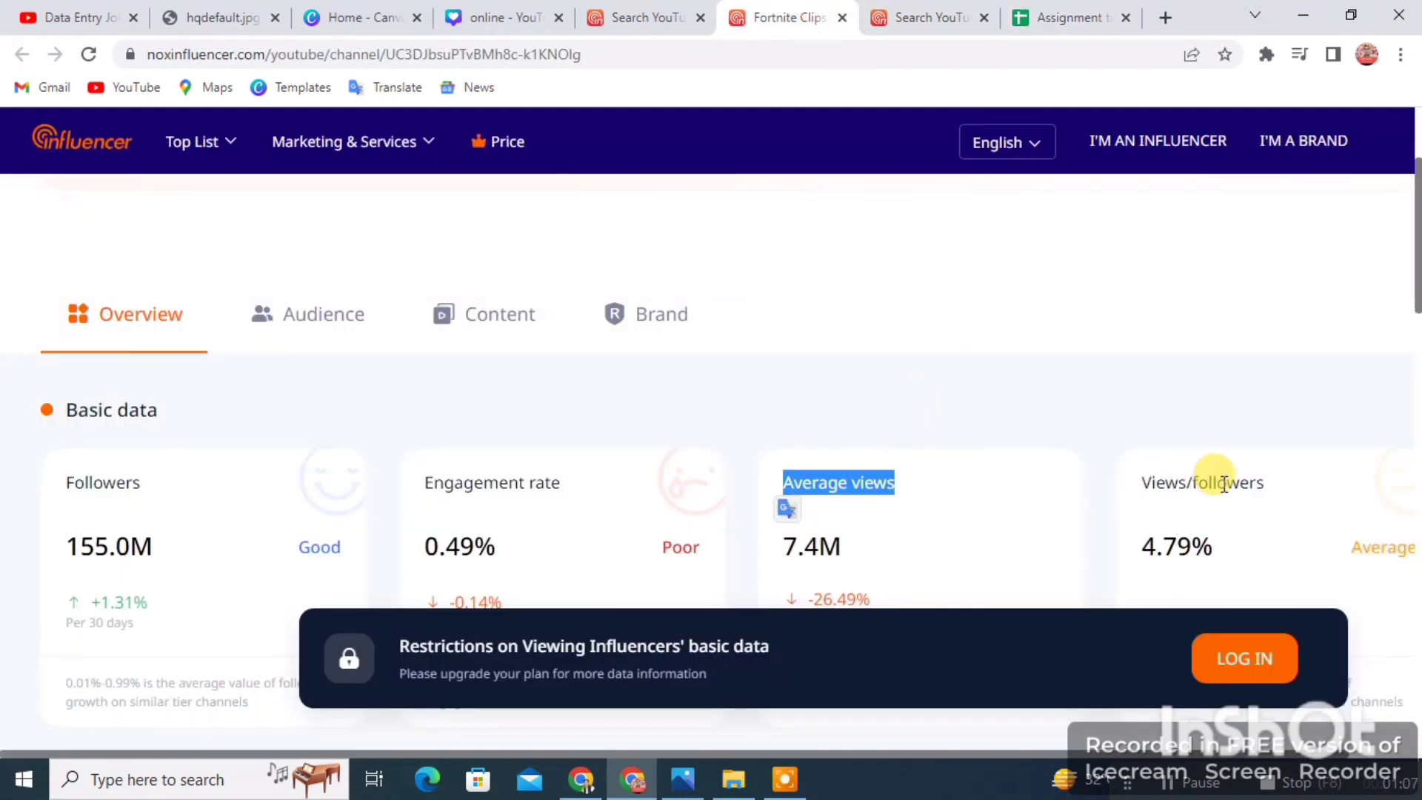
pyautogui.moveTo(1272, 487); pyautogui.dragTo(1110, 505)
pyautogui.hotkey('ctrl', 'c')
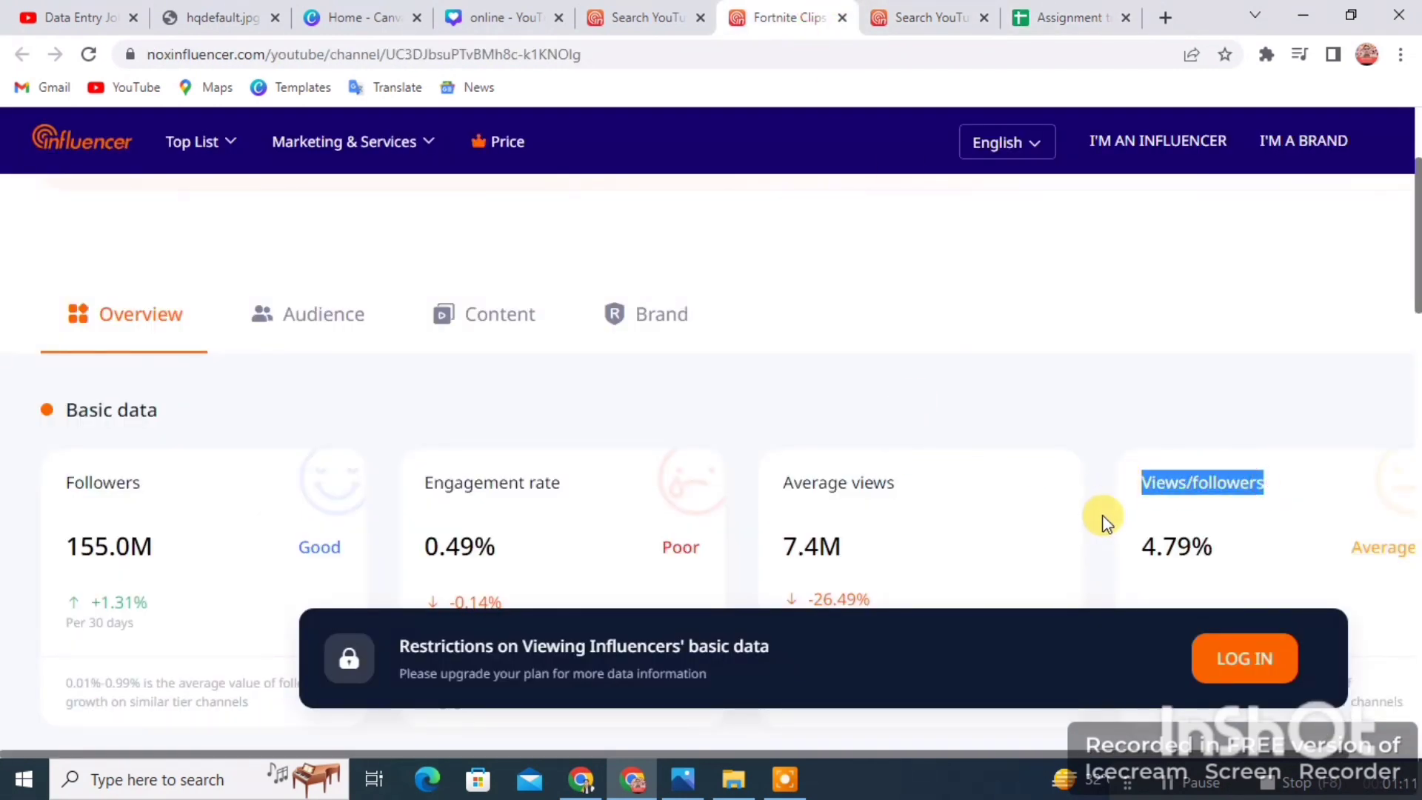
pyautogui.click(1106, 27)
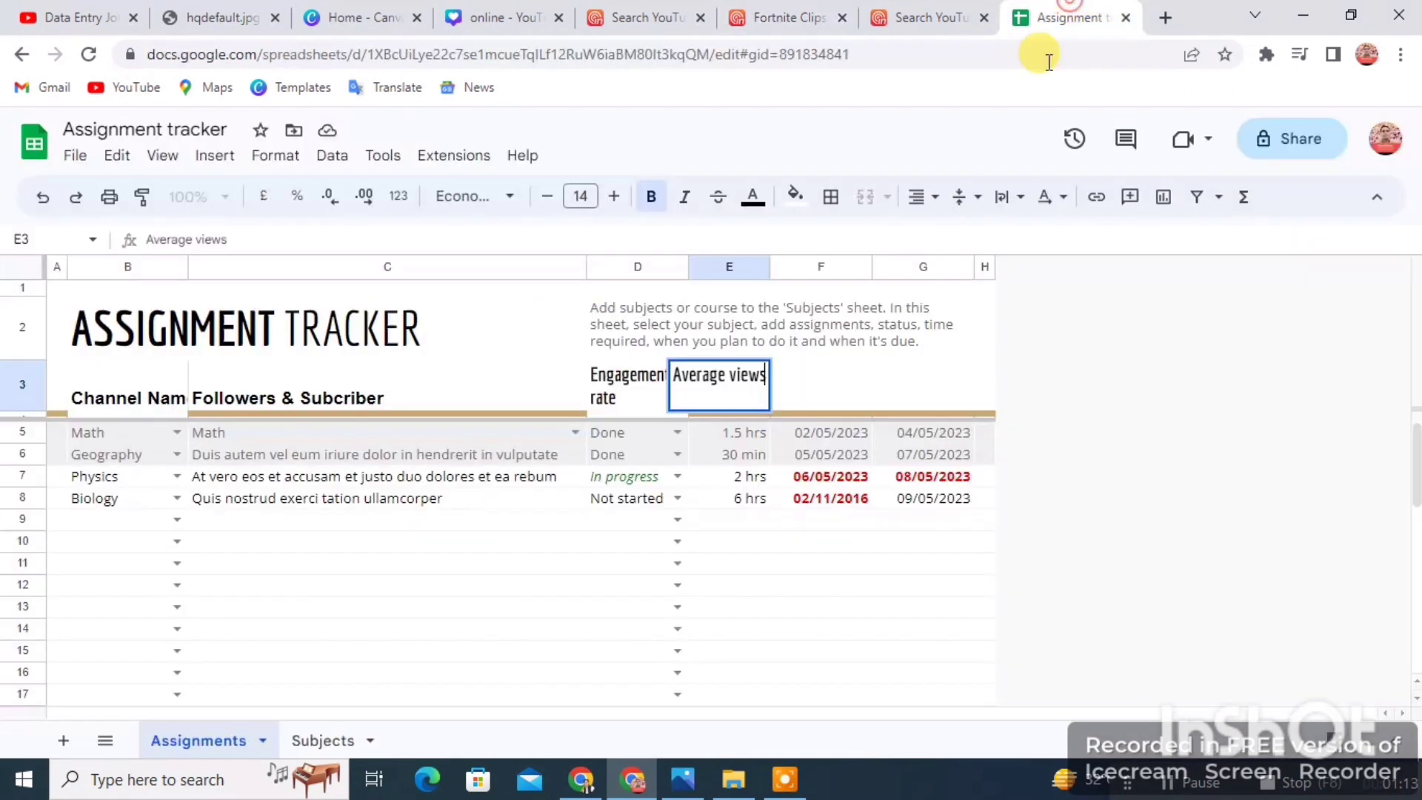
pyautogui.click(823, 378)
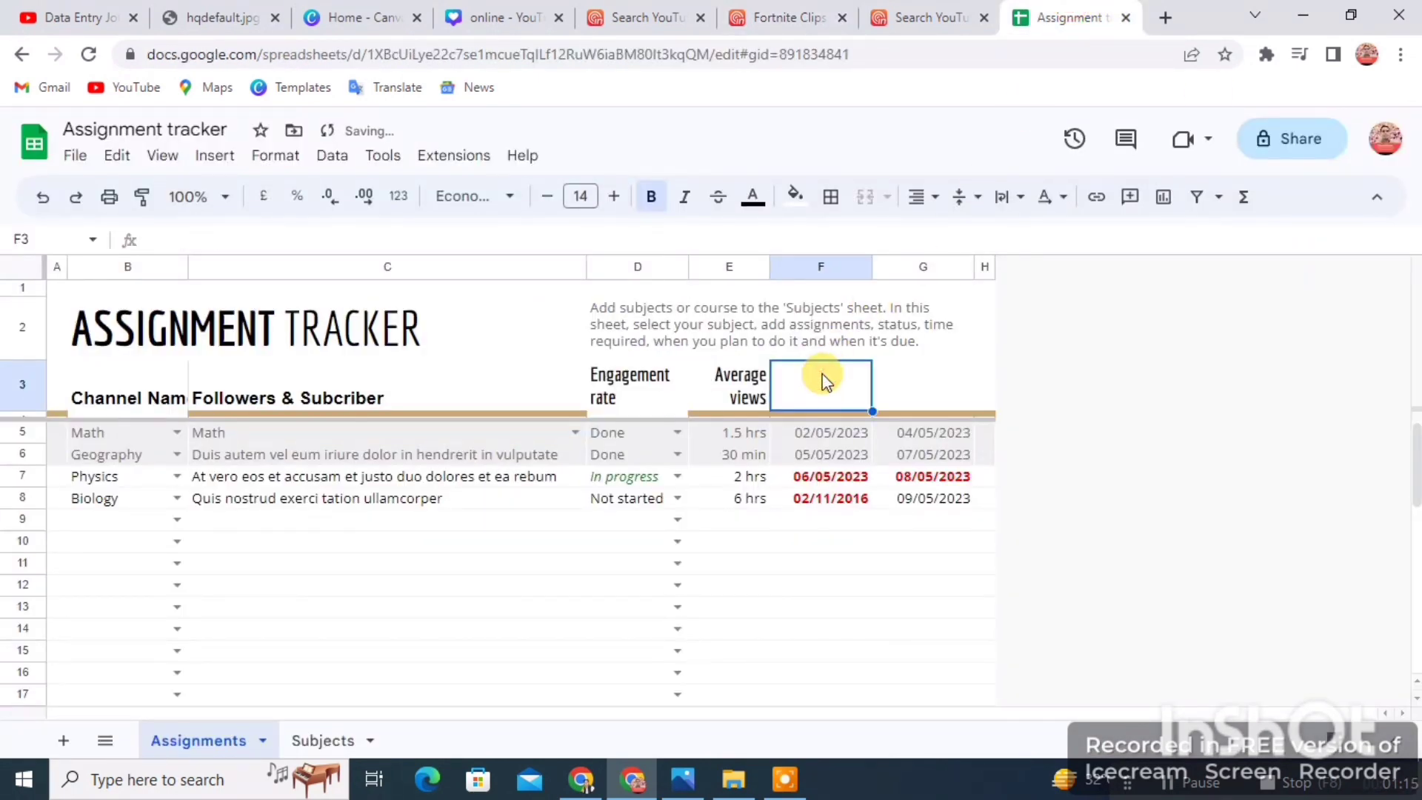
pyautogui.hotkey('ctrl', 'v')
# Make the "Views/followers" heading in F3 bold and set its font size to 13.
pyautogui.doubleClick(821, 393)
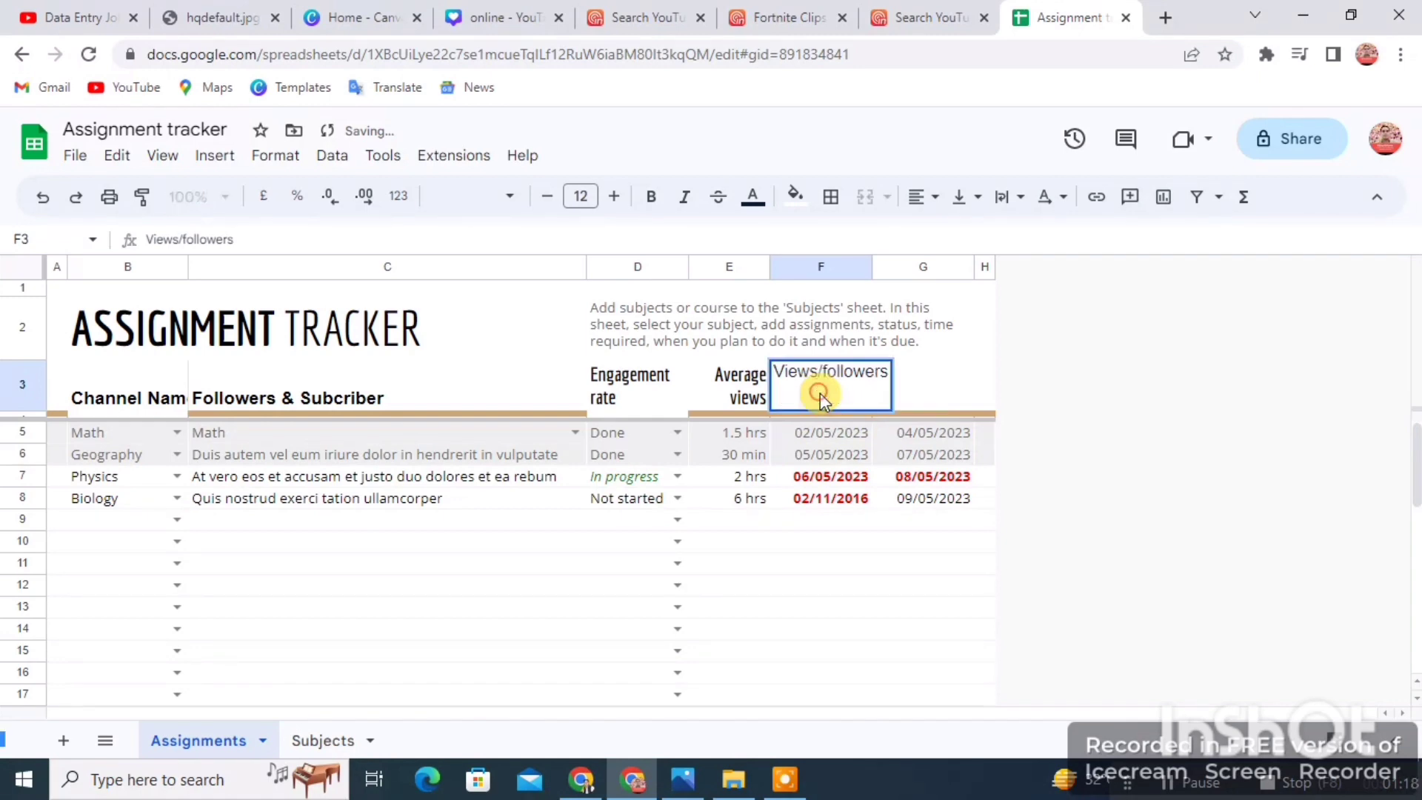
pyautogui.tripleClick(814, 372)
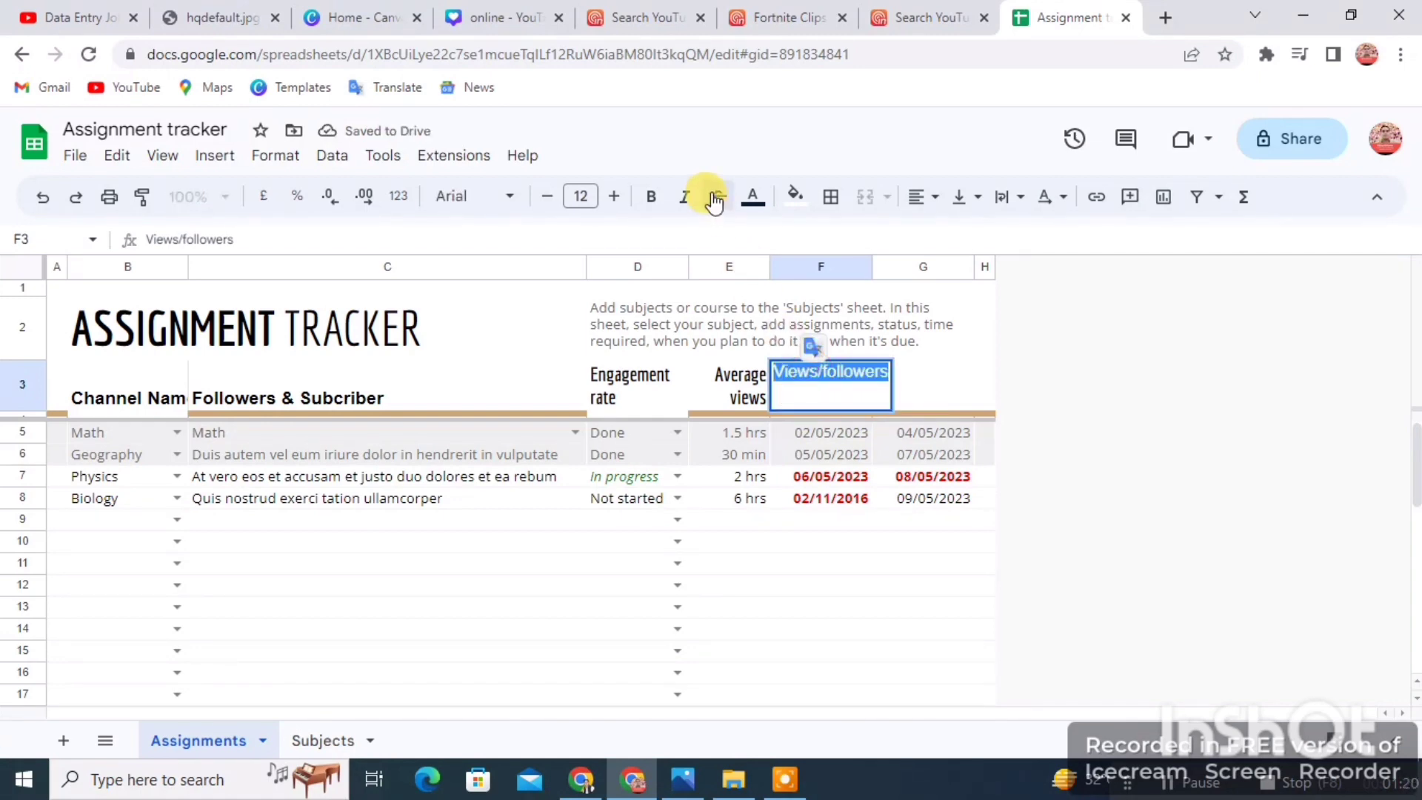
pyautogui.click(652, 197)
pyautogui.click(614, 197)
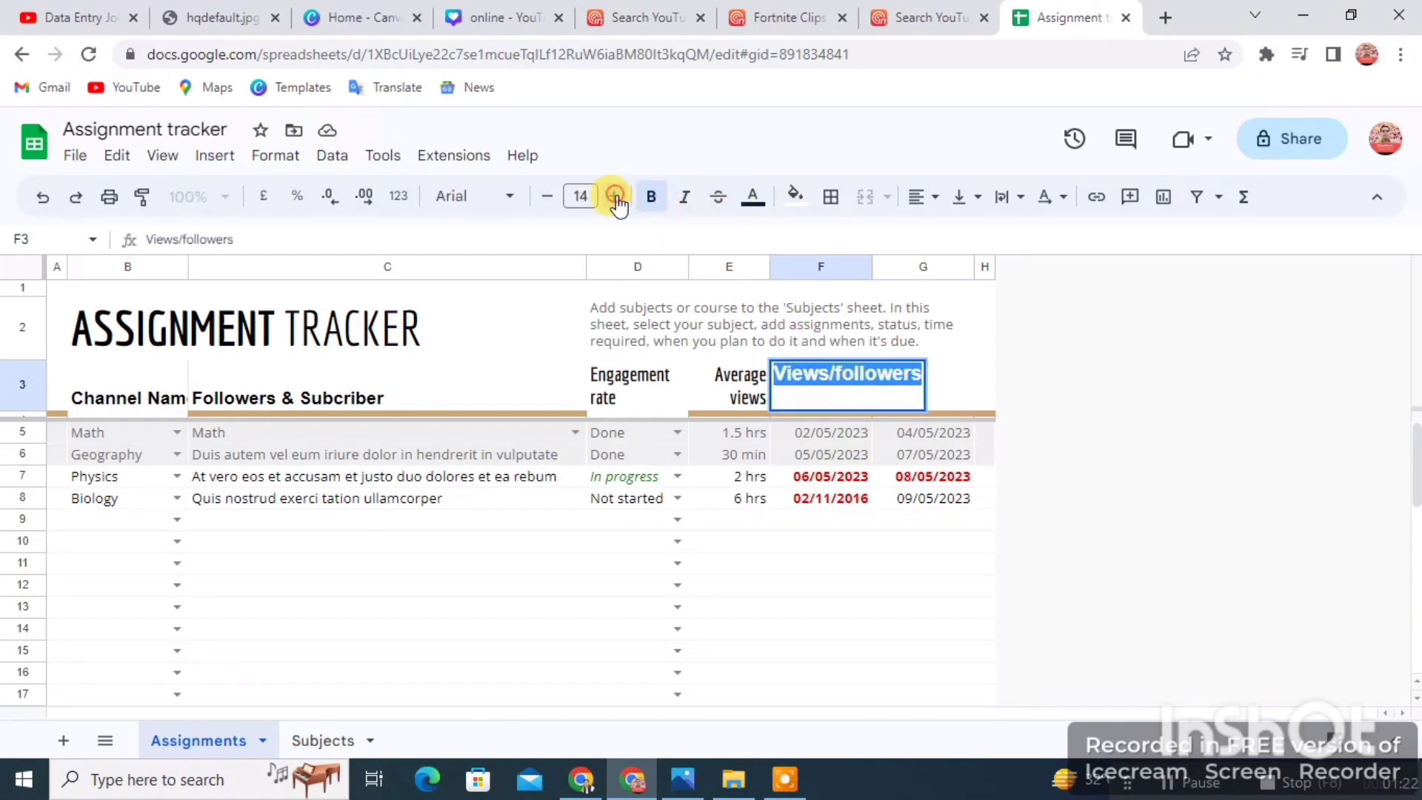
pyautogui.click(542, 197)
# Set the font size of the "Average views" and "Engagement rate" headings in E3 and D3 to 13.
pyautogui.click(726, 370)
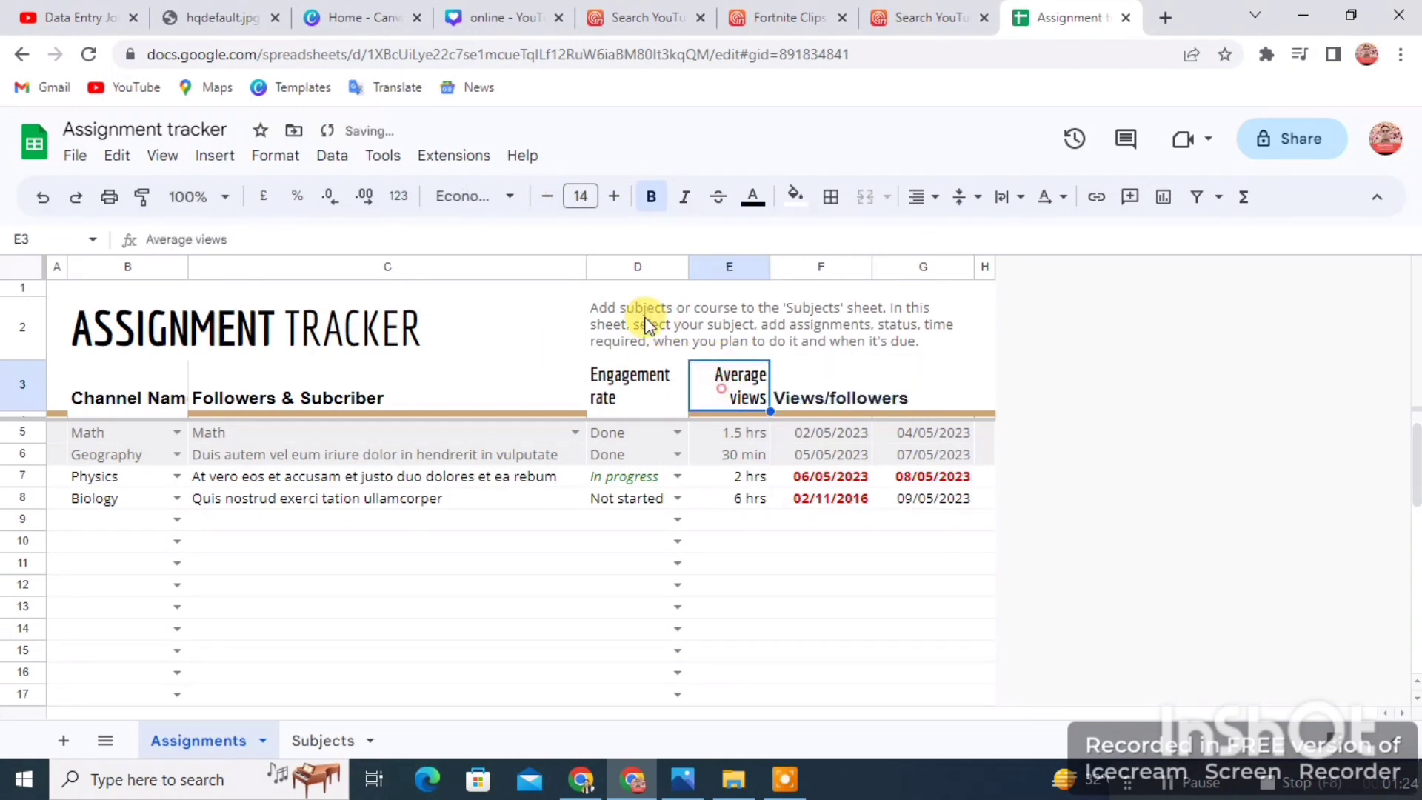
pyautogui.click(554, 199)
pyautogui.click(634, 401)
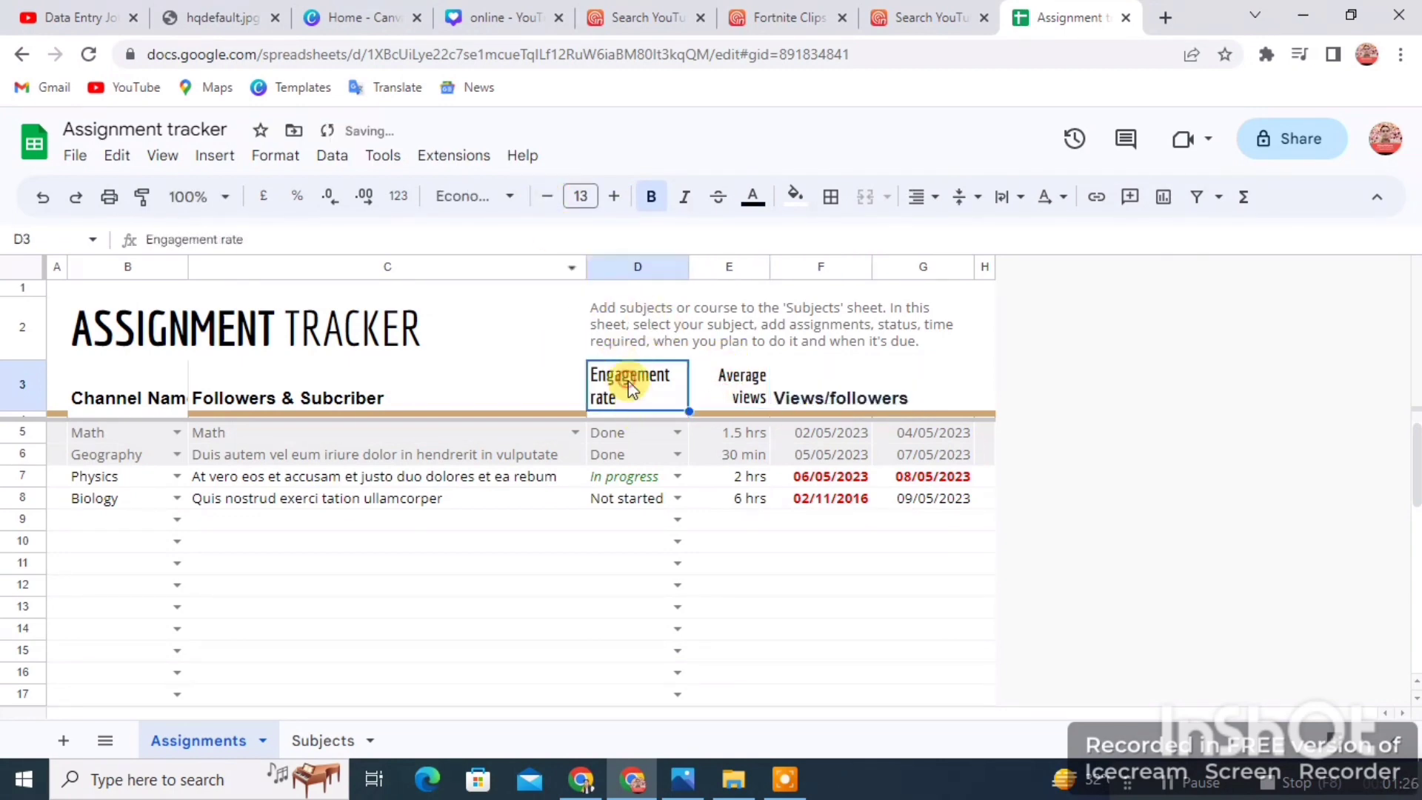
pyautogui.click(540, 199)
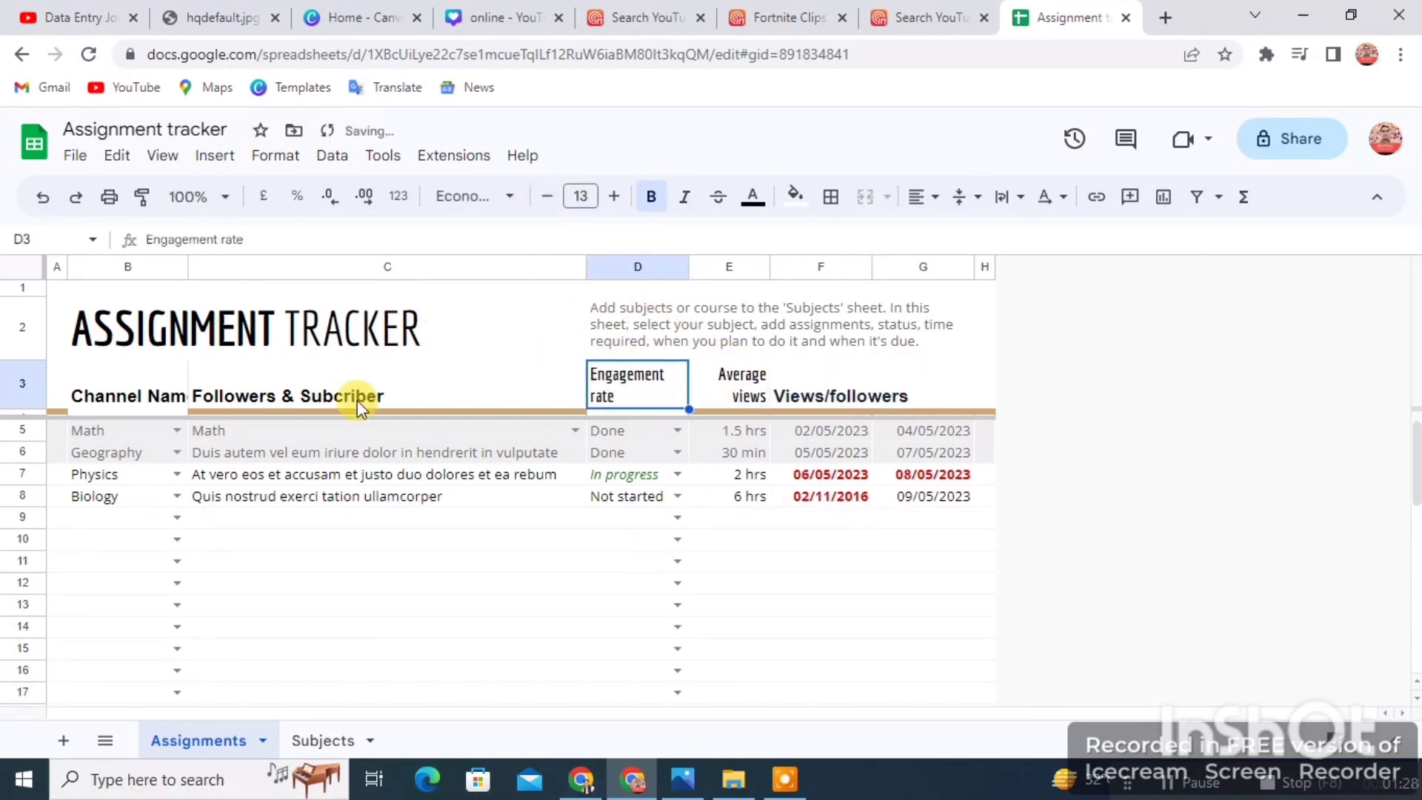
pyautogui.click(517, 312)
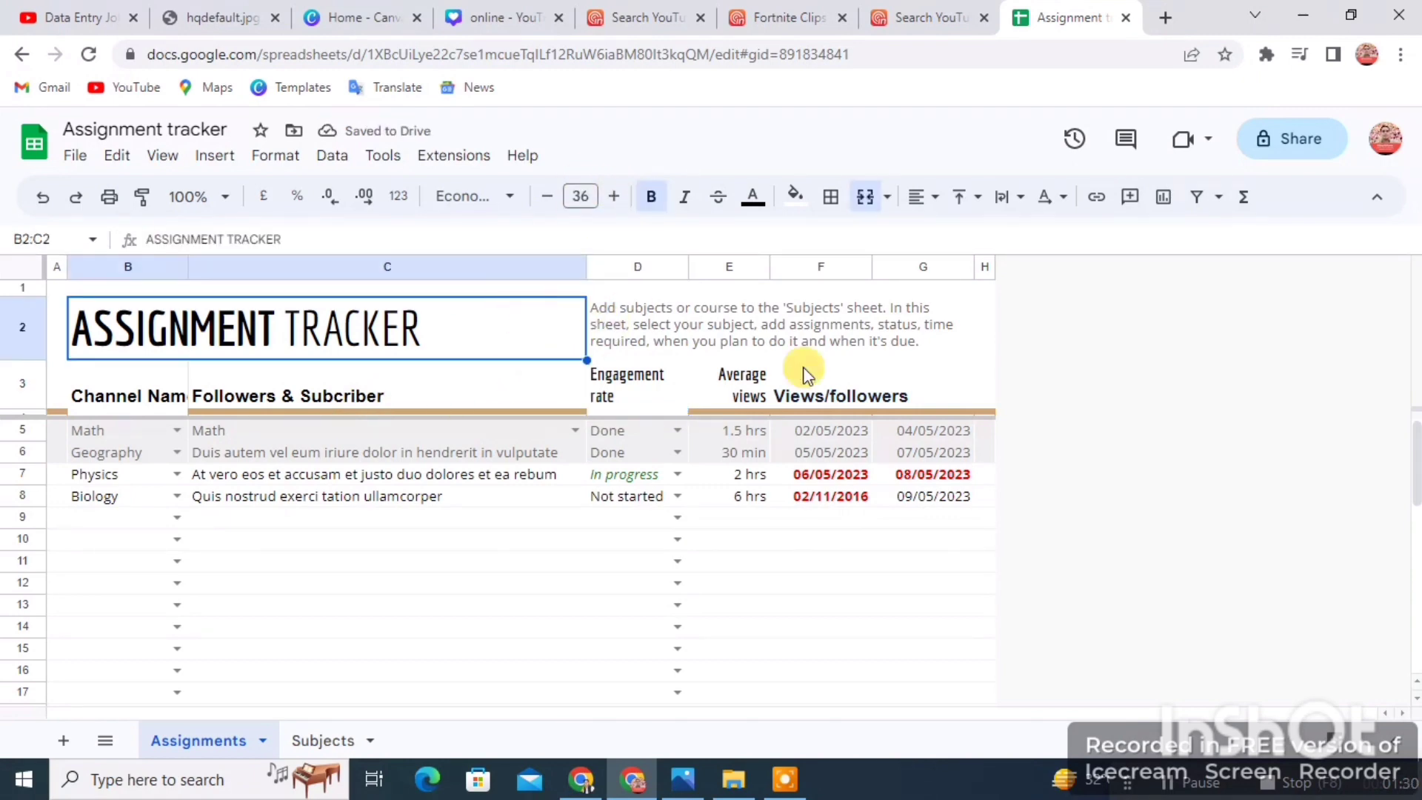
pyautogui.click(987, 379)
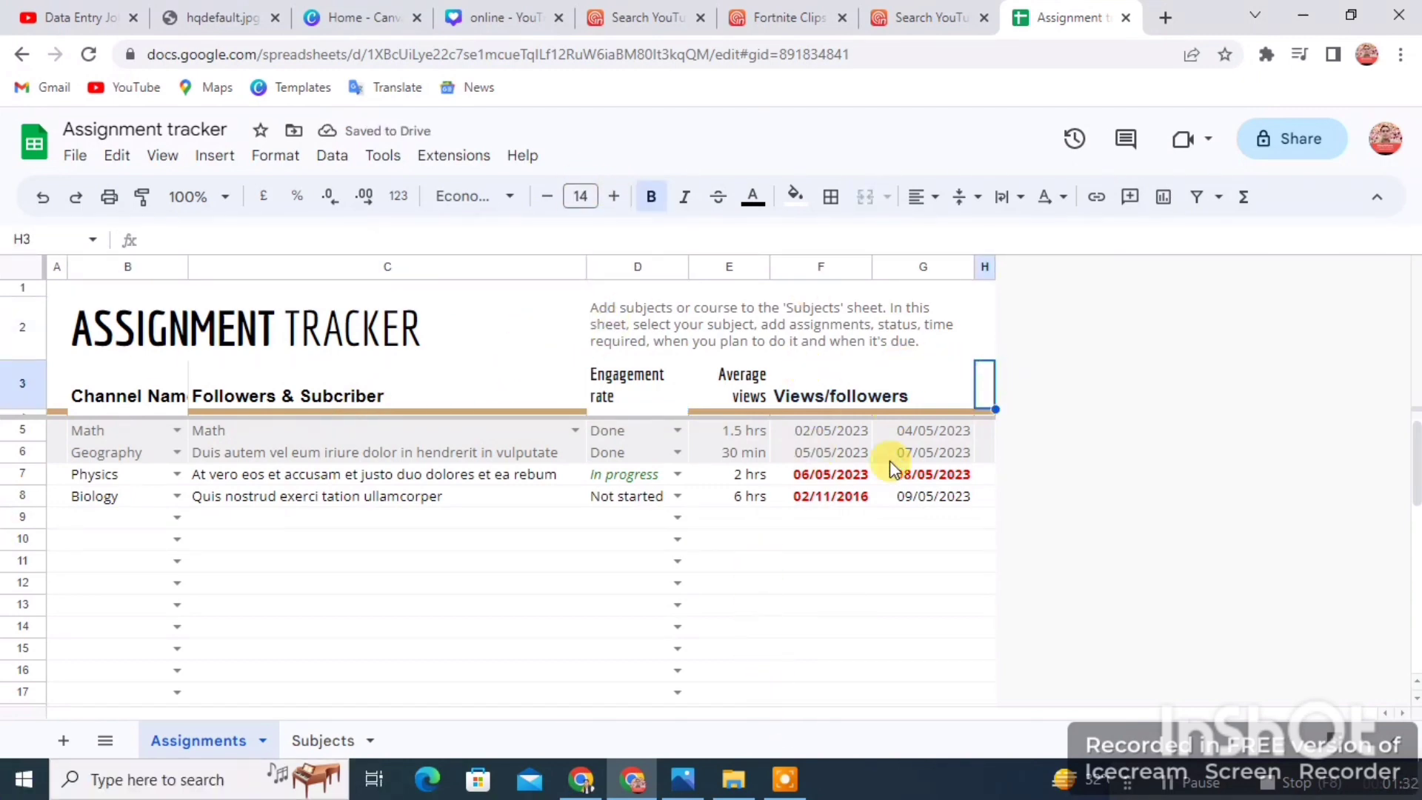
pyautogui.scroll(-1, 305, 488)
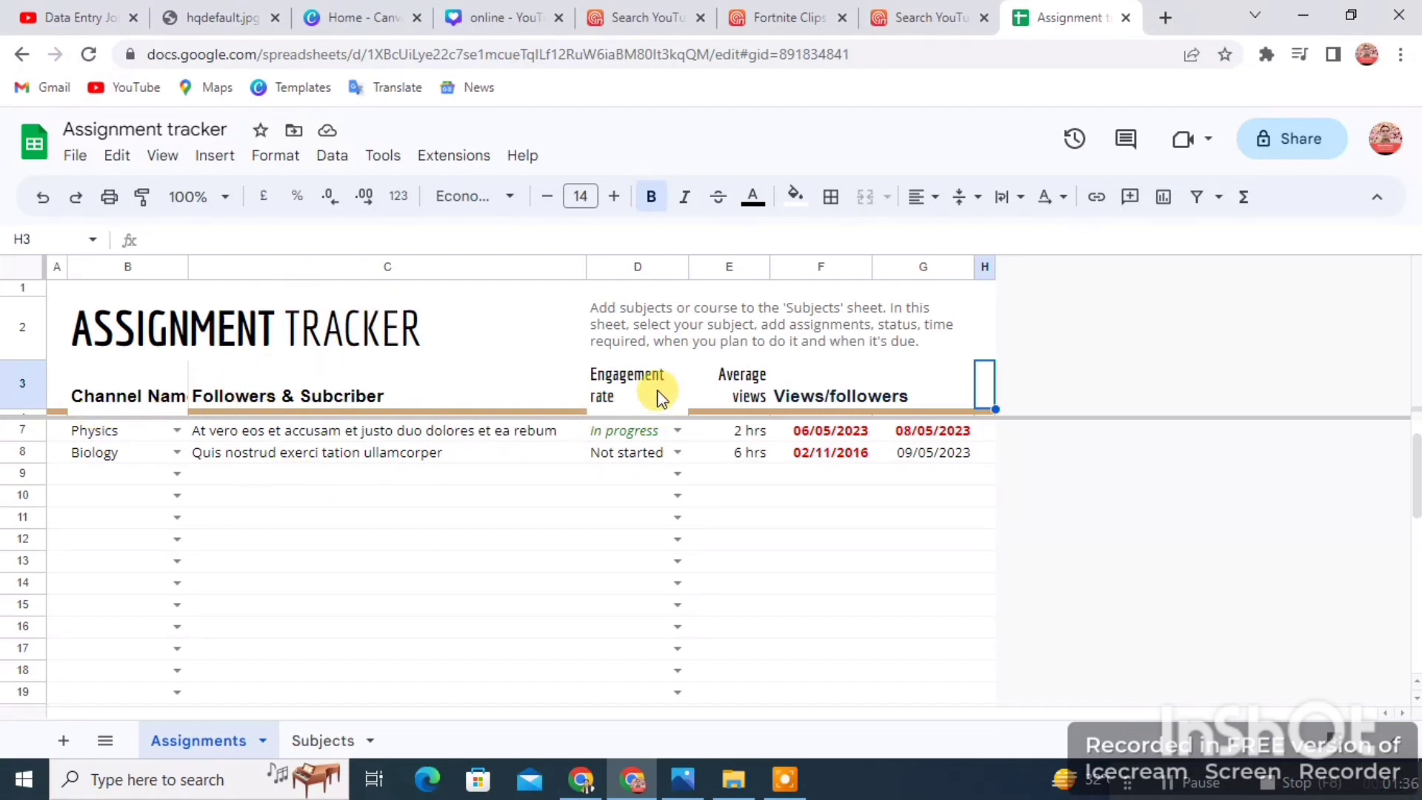
pyautogui.click(829, 10)
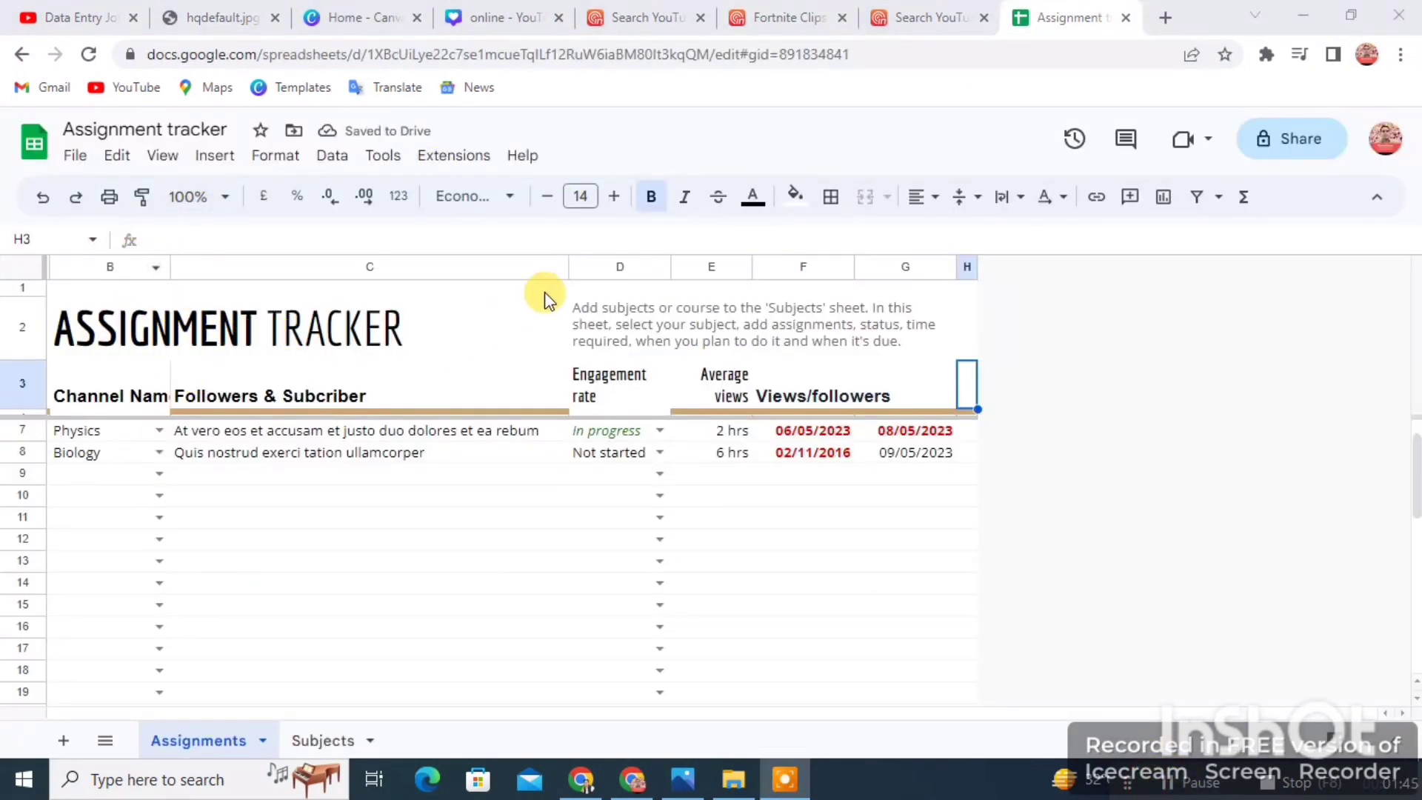
# Narrow column C to just beyond its "Followers & Subcriber" heading and widen column B to fit the "Channel Name" heading.
pyautogui.click(561, 271)
pyautogui.moveTo(568, 269); pyautogui.dragTo(391, 361)
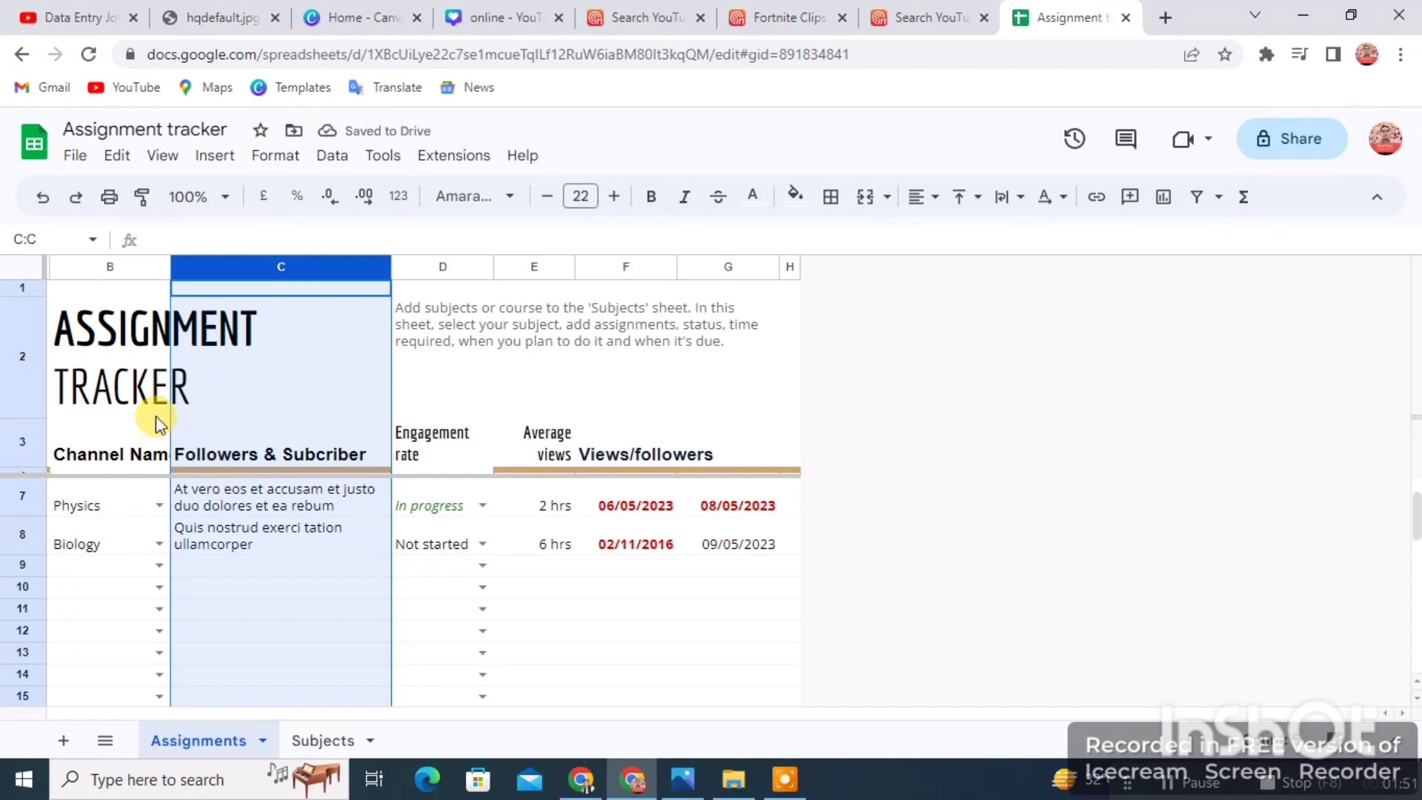
pyautogui.click(157, 270)
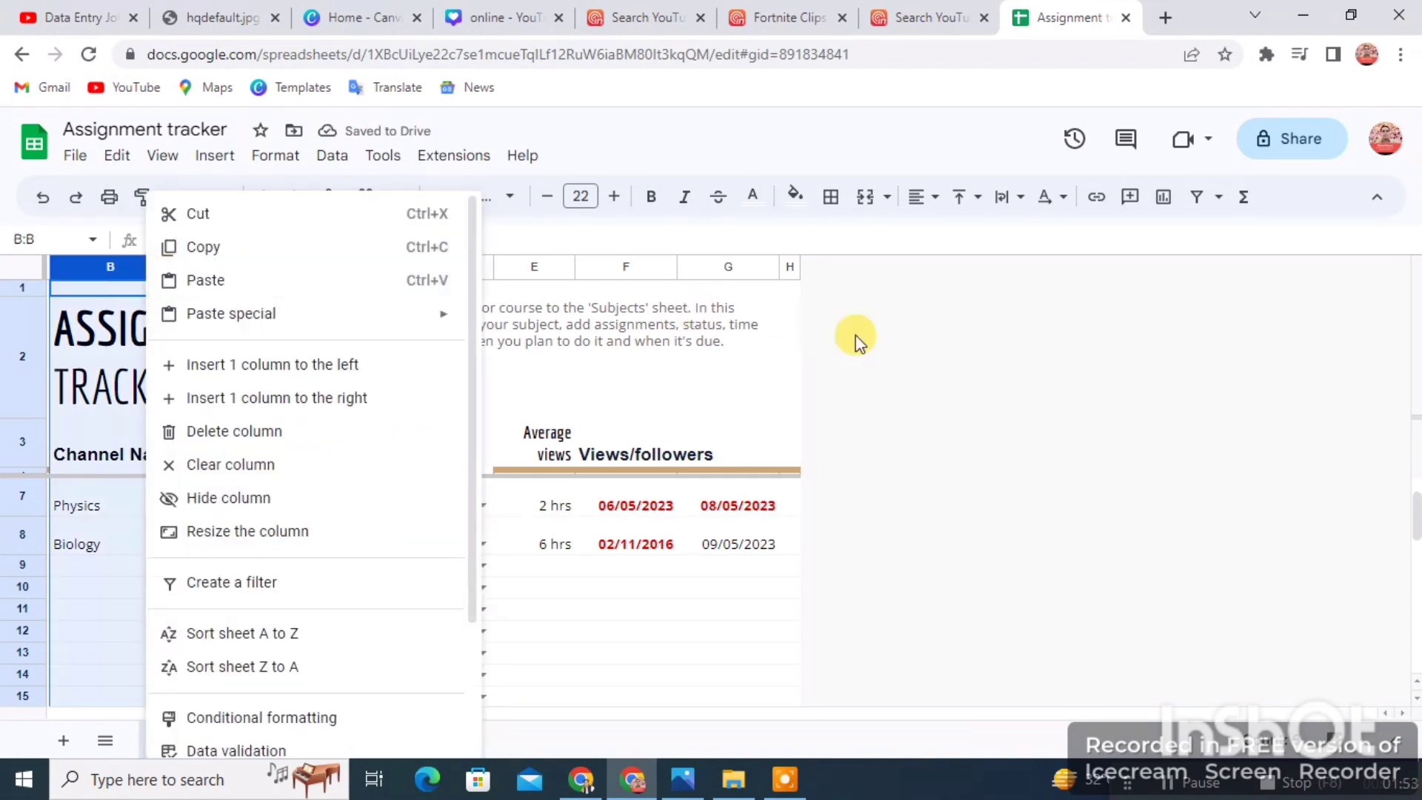
pyautogui.click(903, 332)
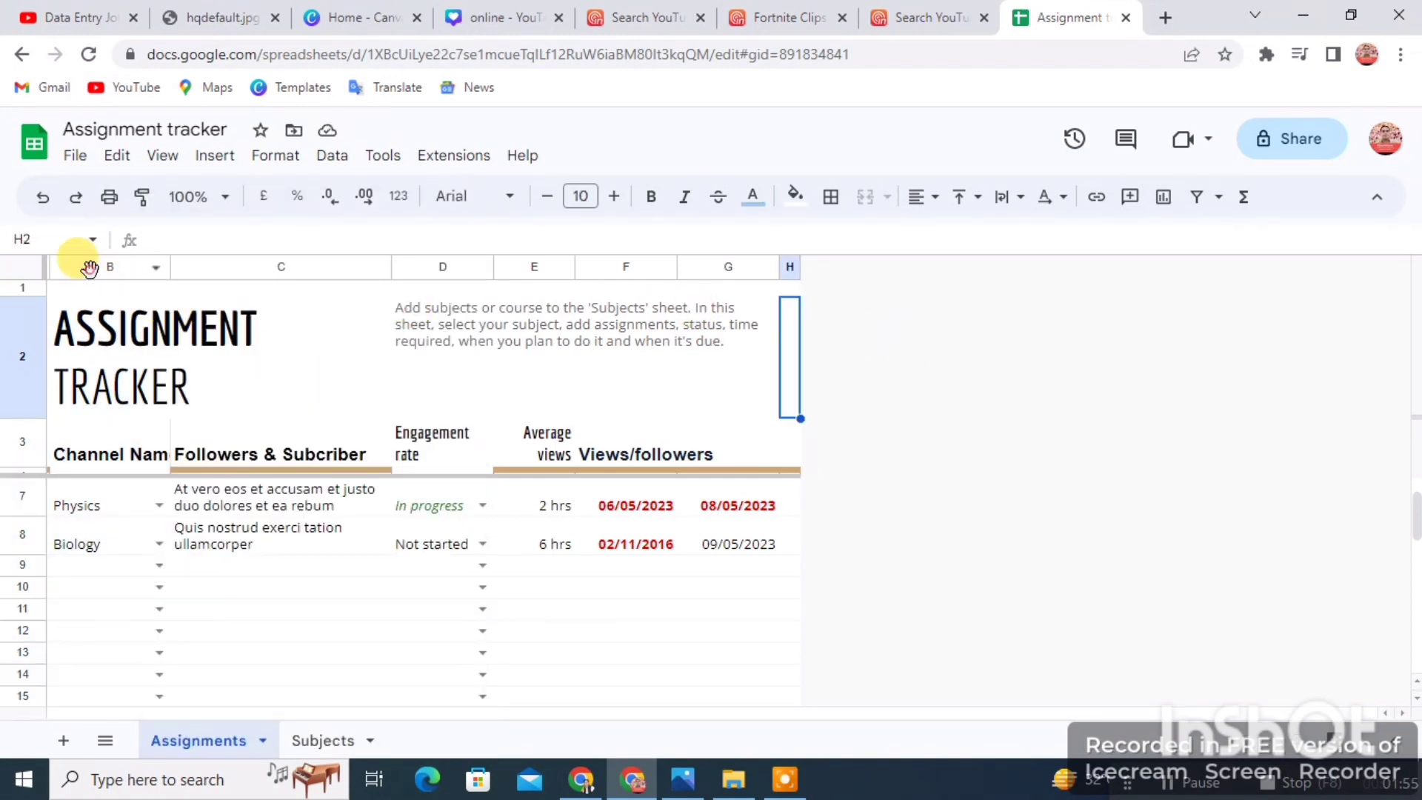
pyautogui.click(161, 268)
pyautogui.moveTo(164, 272); pyautogui.dragTo(185, 273)
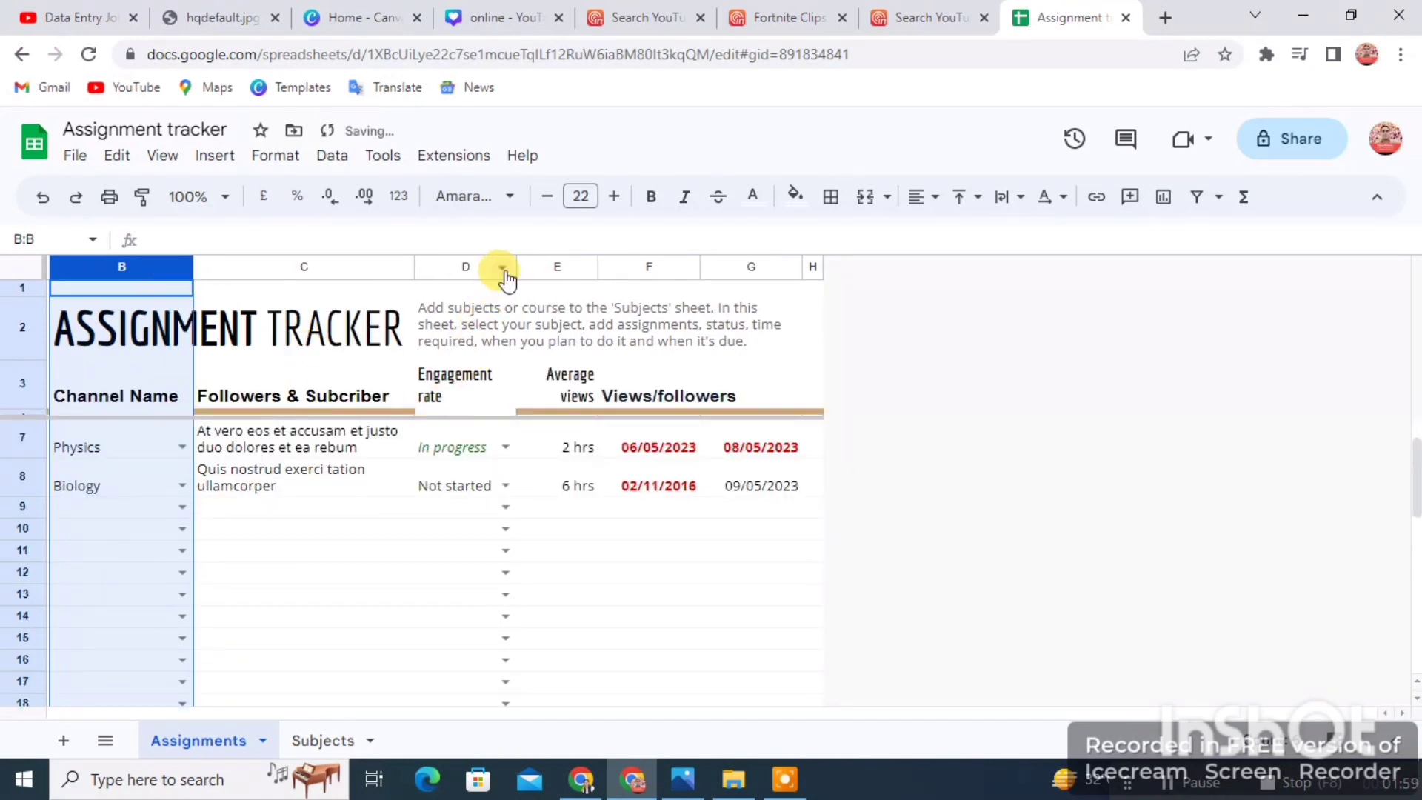
pyautogui.click(477, 276)
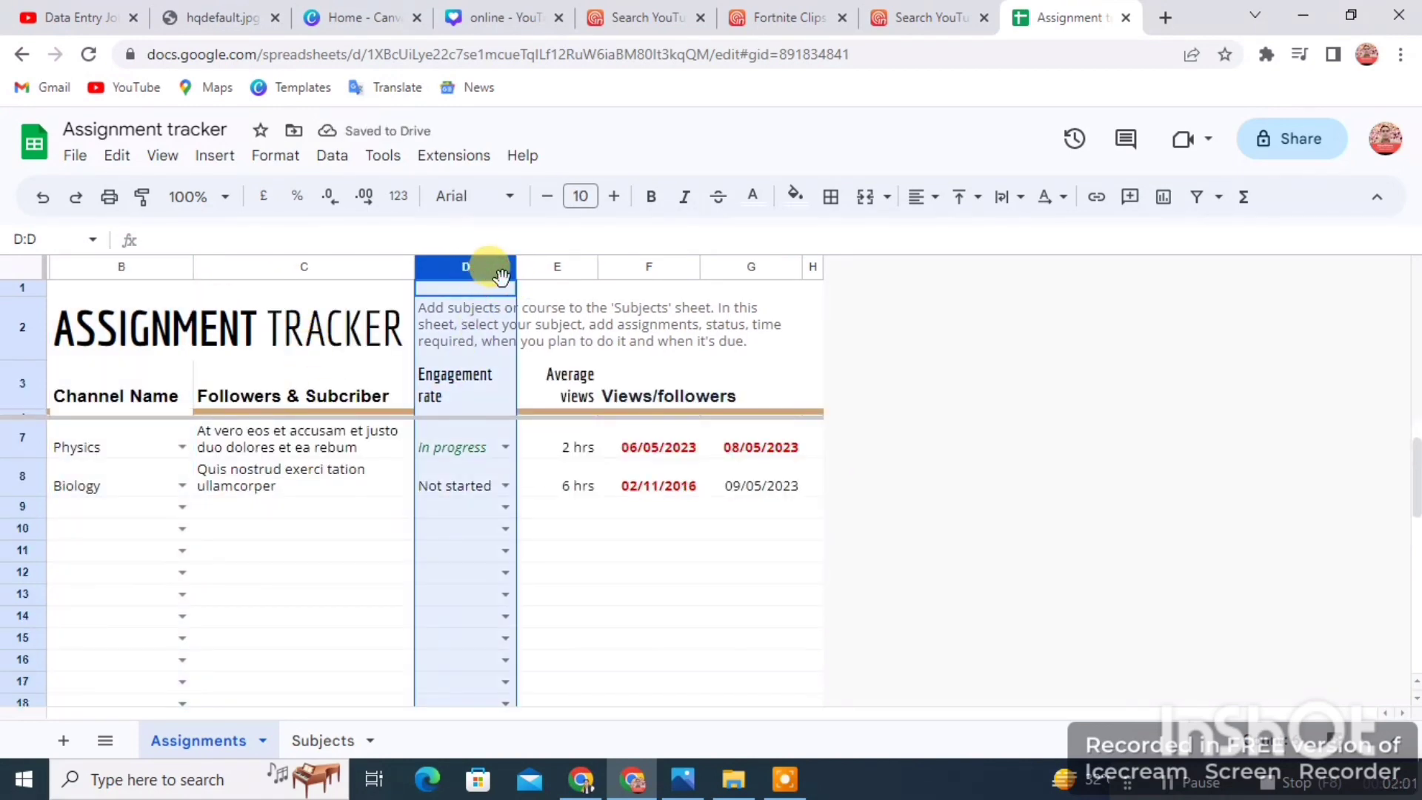
pyautogui.moveTo(516, 282)
pyautogui.mouseDown()
pyautogui.moveTo(554, 287)
pyautogui.moveTo(508, 279)
pyautogui.mouseUp()
pyautogui.click(979, 357)
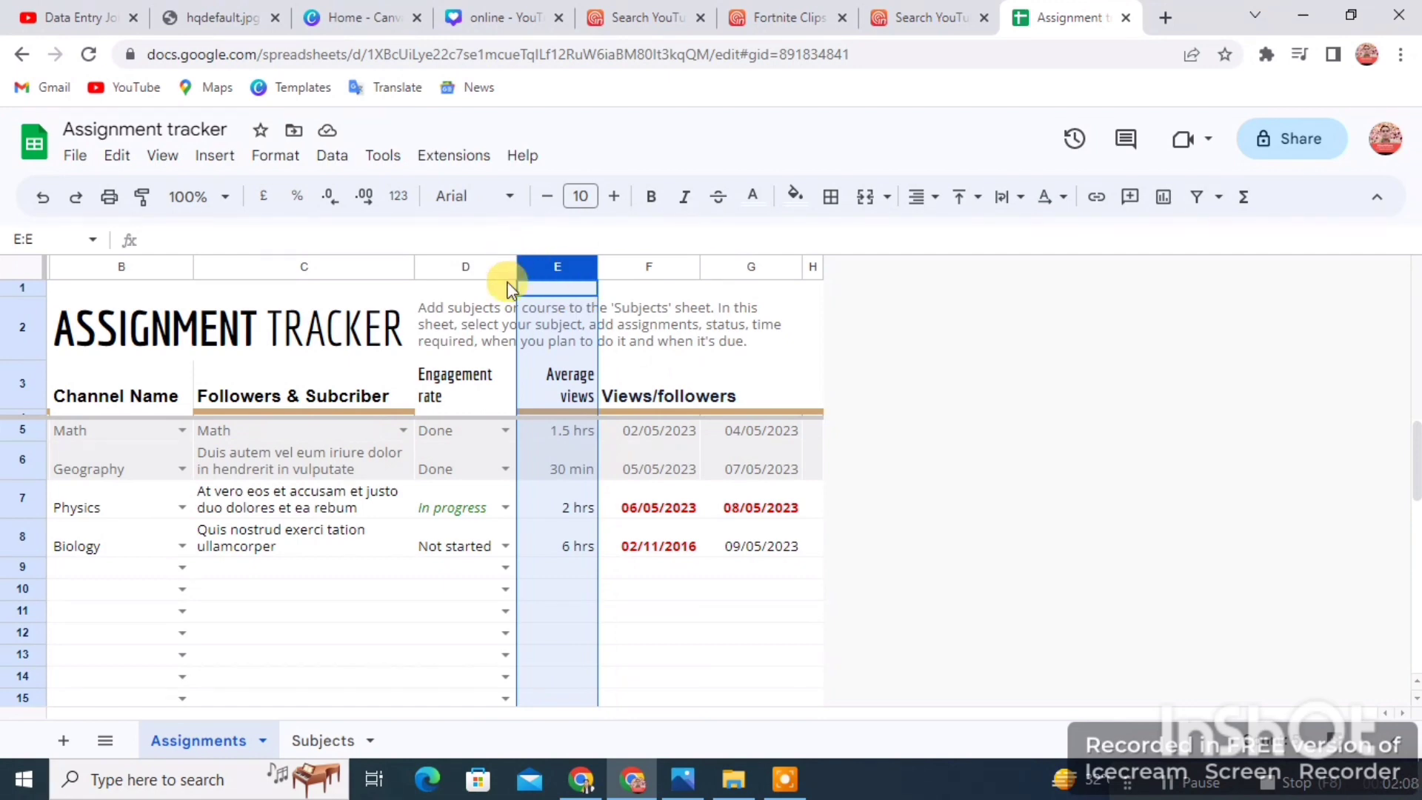
# Widen column D so that the "Engagement rate" heading fits on one line.
pyautogui.click(478, 275)
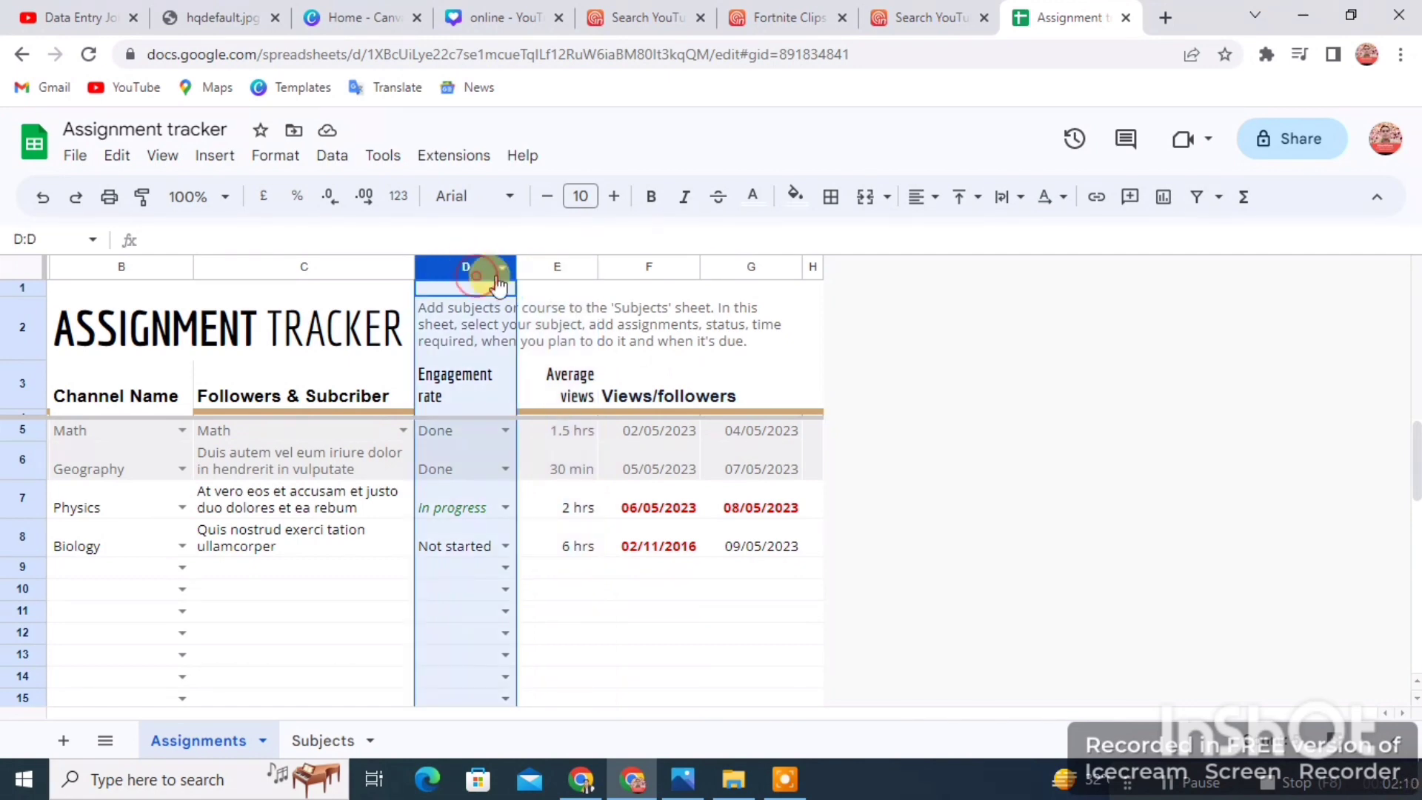
pyautogui.moveTo(501, 276); pyautogui.dragTo(552, 271)
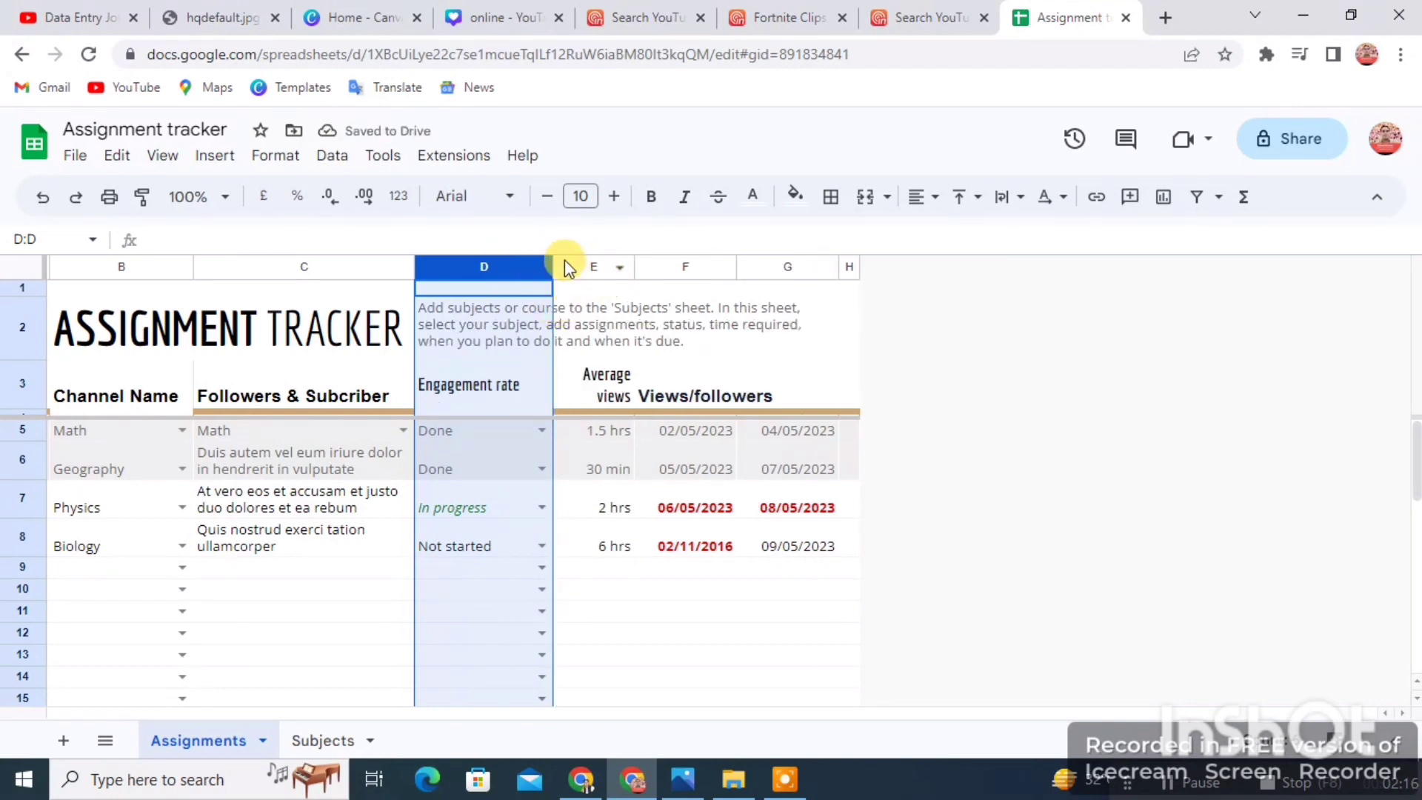
pyautogui.click(567, 265)
pyautogui.moveTo(637, 280)
pyautogui.mouseDown()
pyautogui.moveTo(624, 269)
pyautogui.moveTo(650, 270)
pyautogui.moveTo(610, 276)
pyautogui.mouseUp()
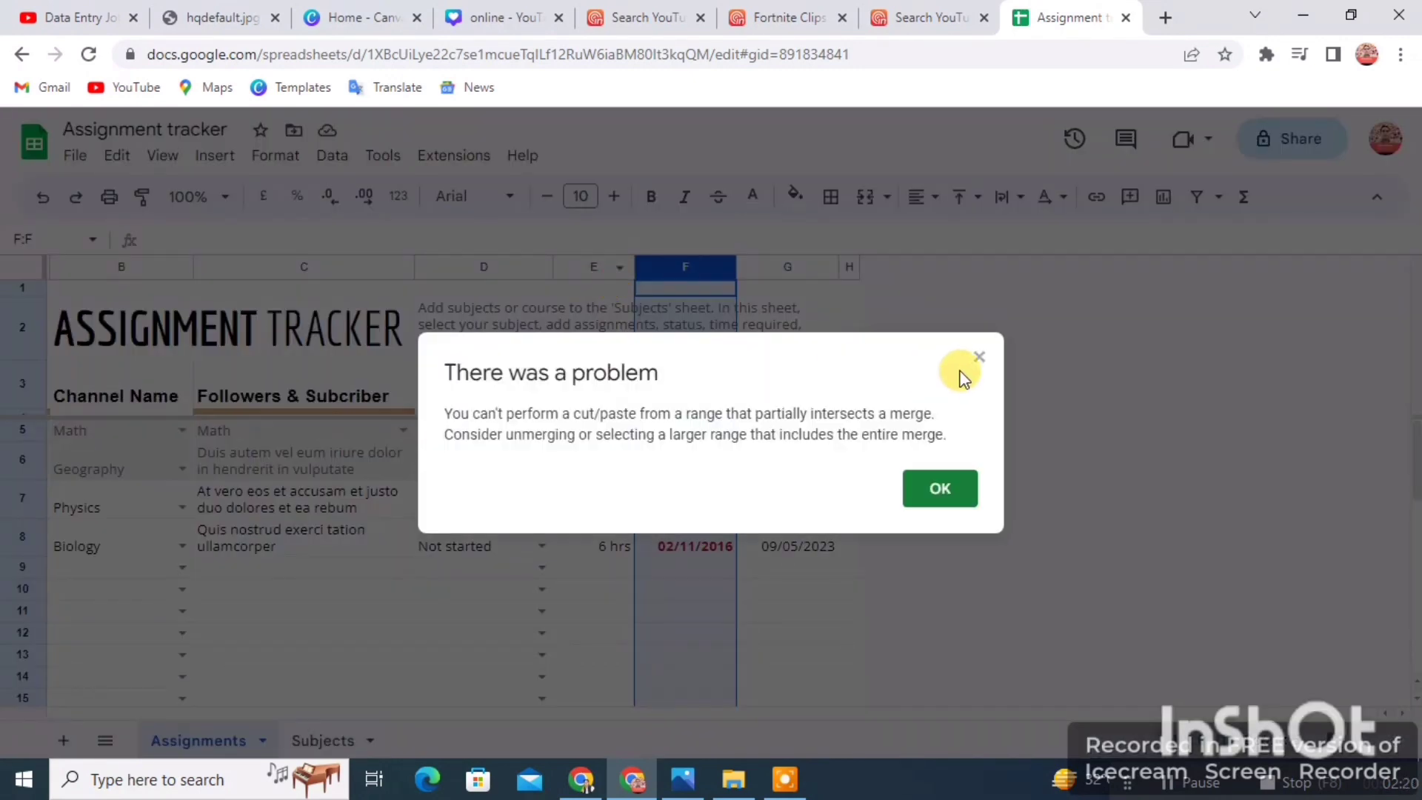
pyautogui.click(978, 358)
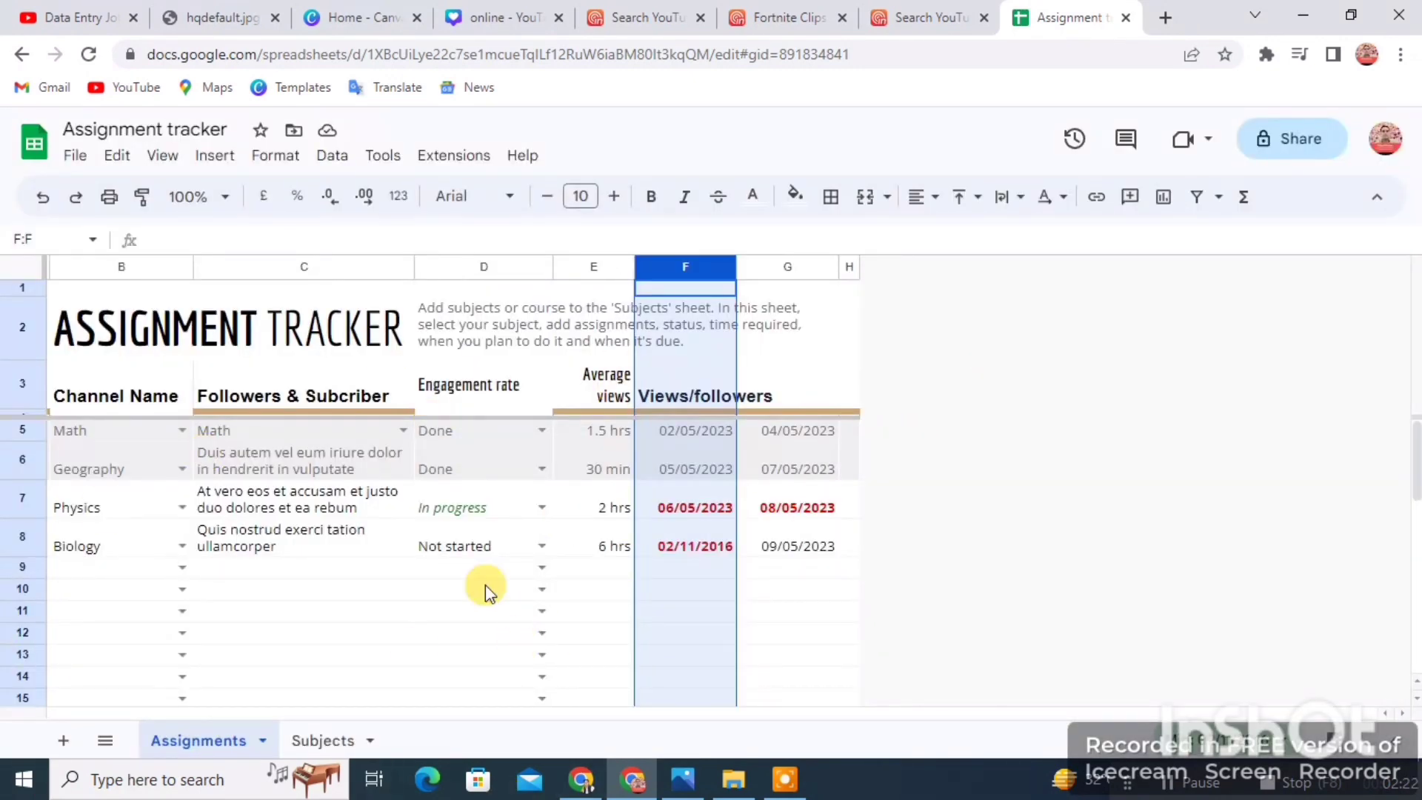
pyautogui.click(1063, 569)
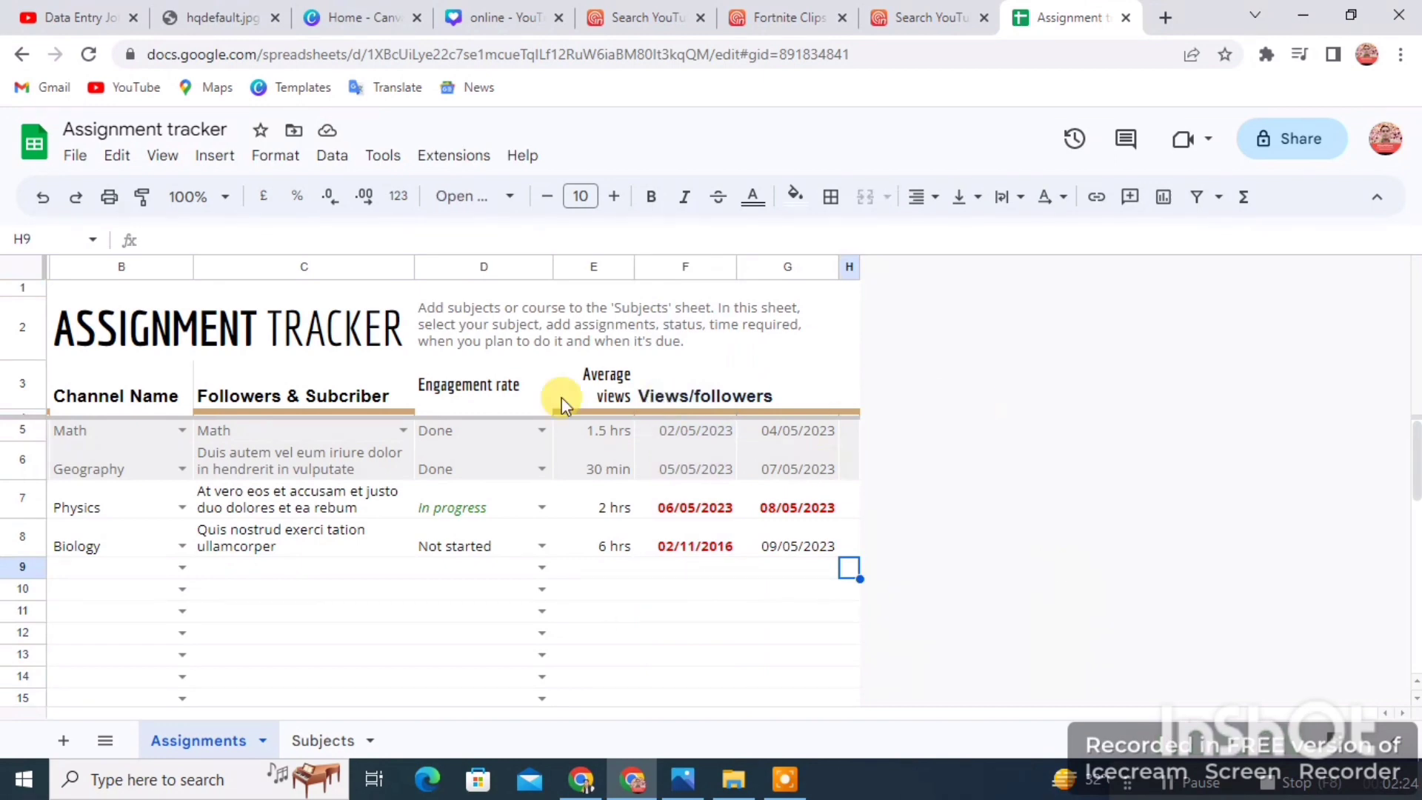
# Widen column E so that the "Average views" heading fits on one line.
pyautogui.click(592, 393)
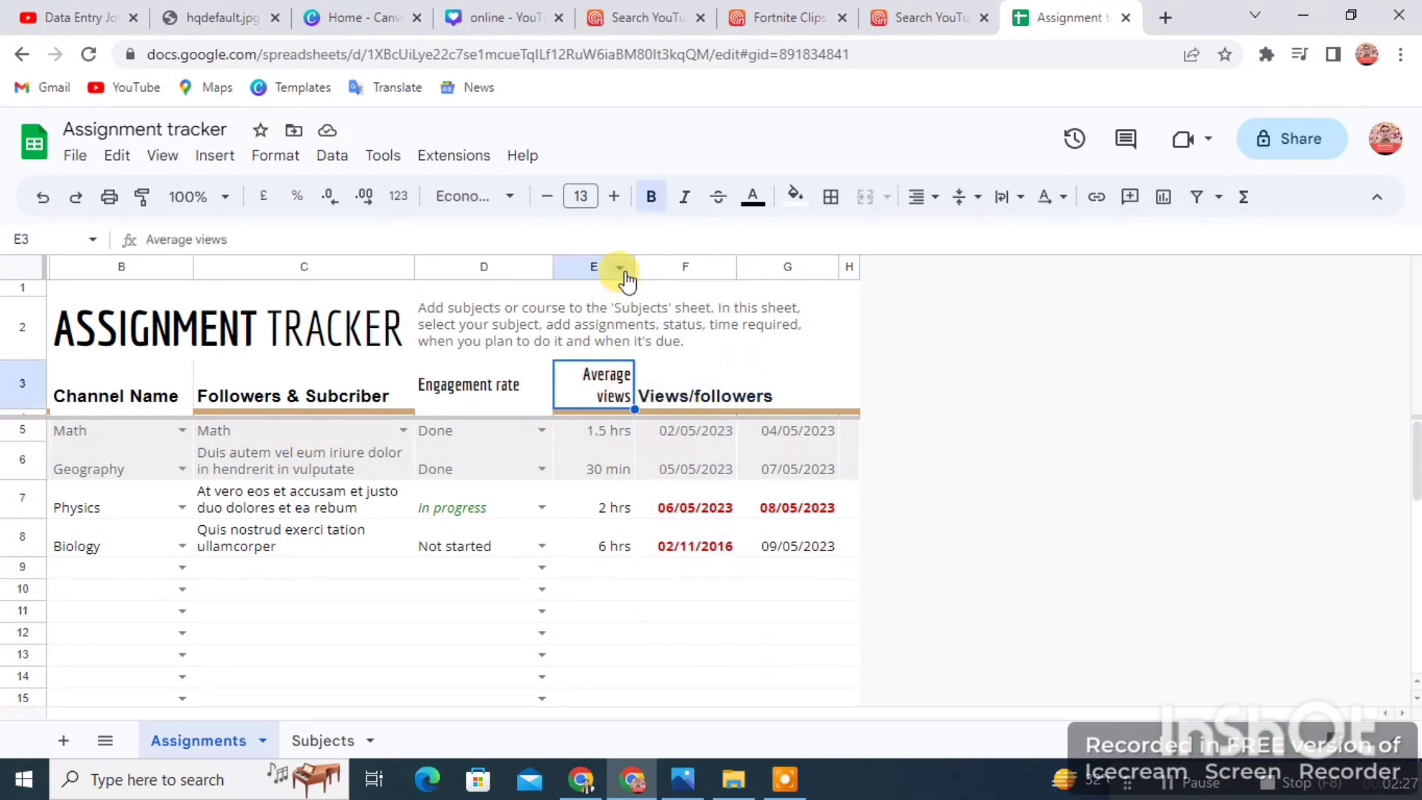
pyautogui.moveTo(635, 268); pyautogui.dragTo(673, 270)
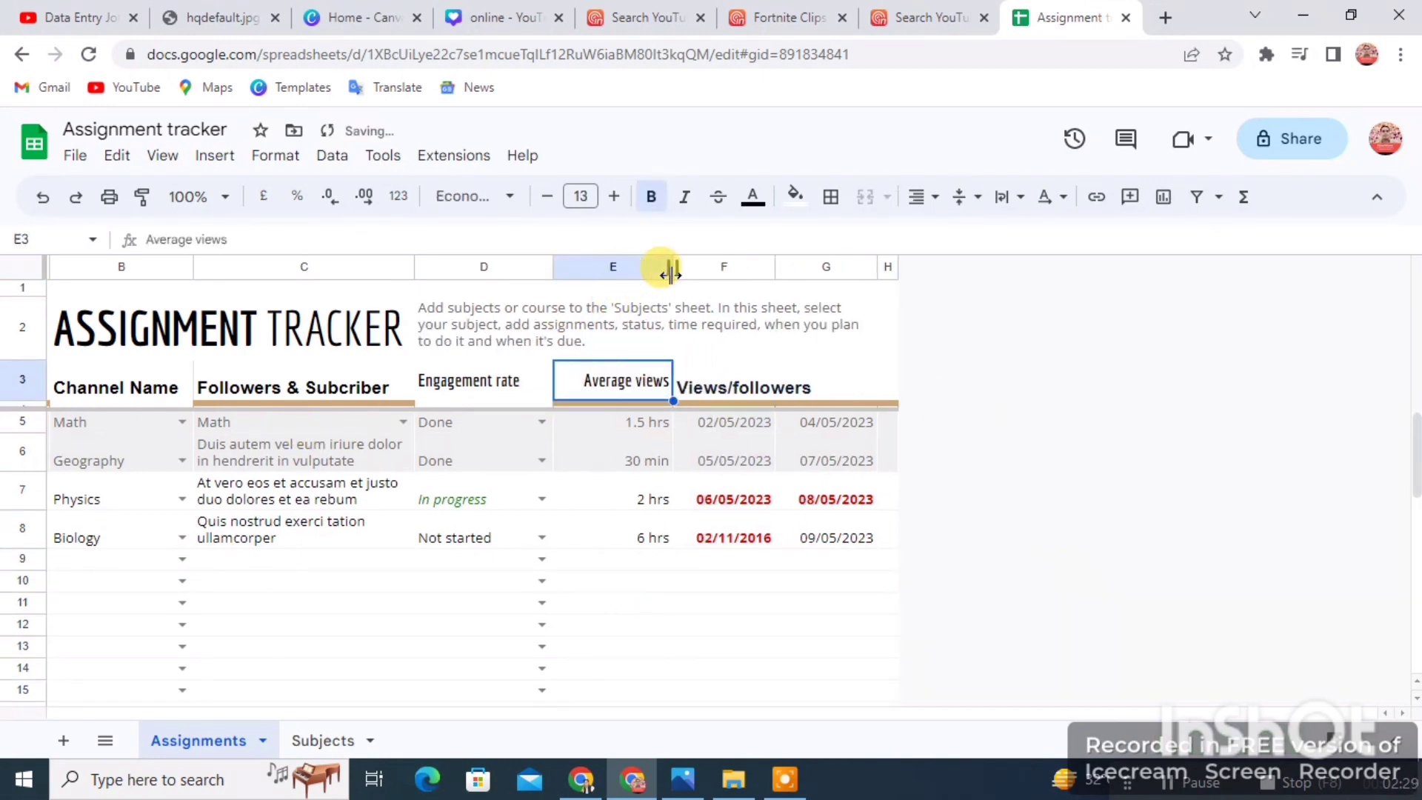
pyautogui.click(1096, 459)
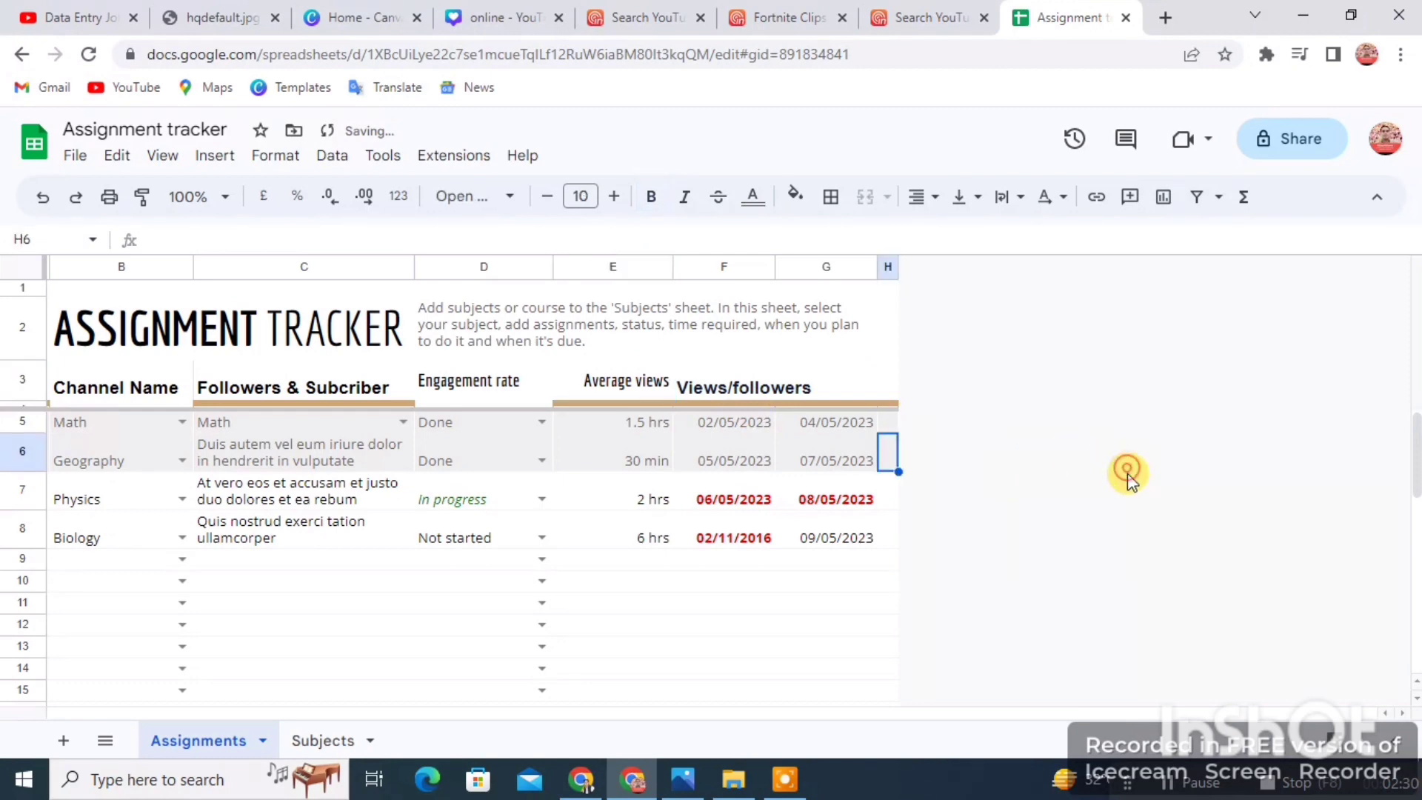
# Enlarge the text of the "Average views" heading in E3 and set the "Engagement rate" heading in D3 to font size 15.
pyautogui.doubleClick(619, 378)
pyautogui.tripleClick(620, 378)
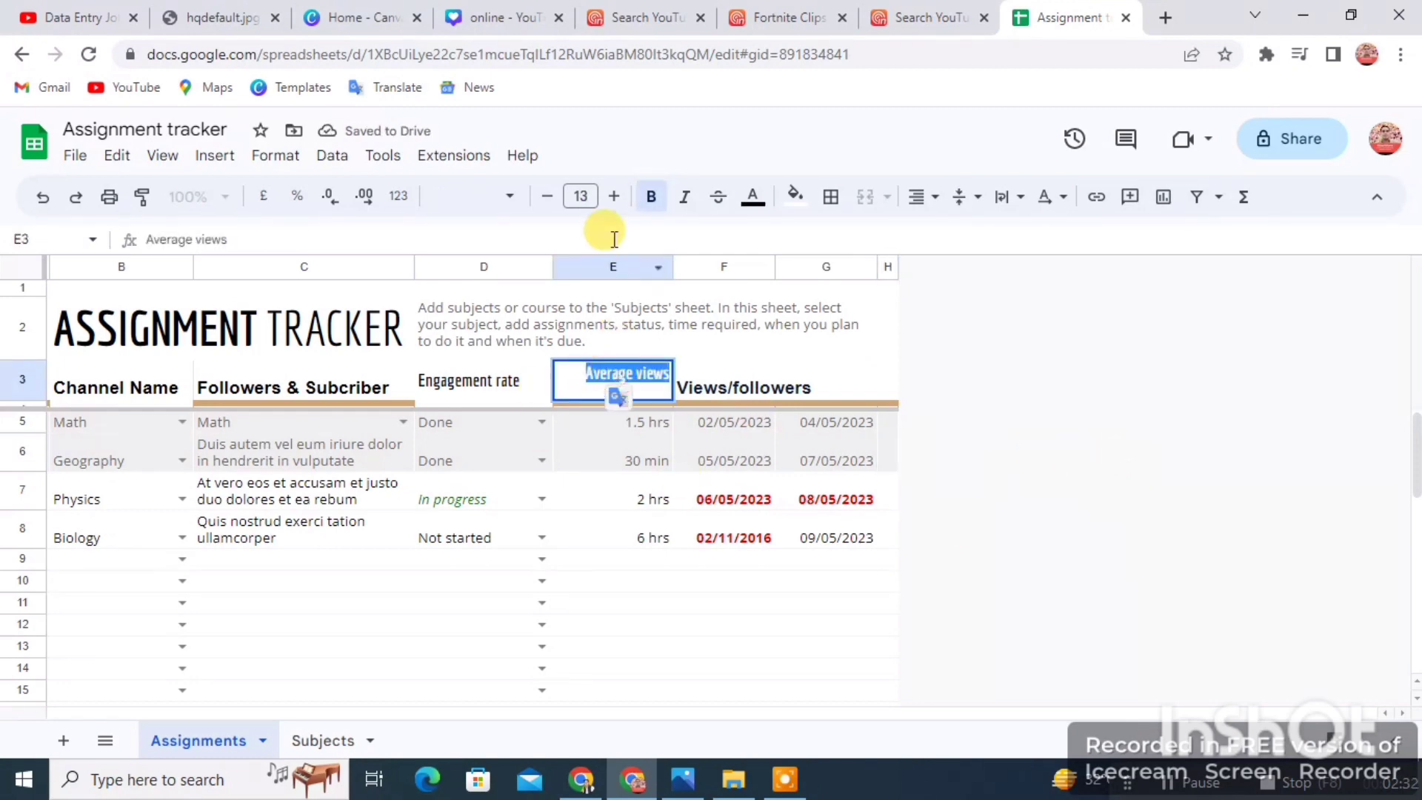
pyautogui.click(613, 197)
pyautogui.tripleClick(495, 373)
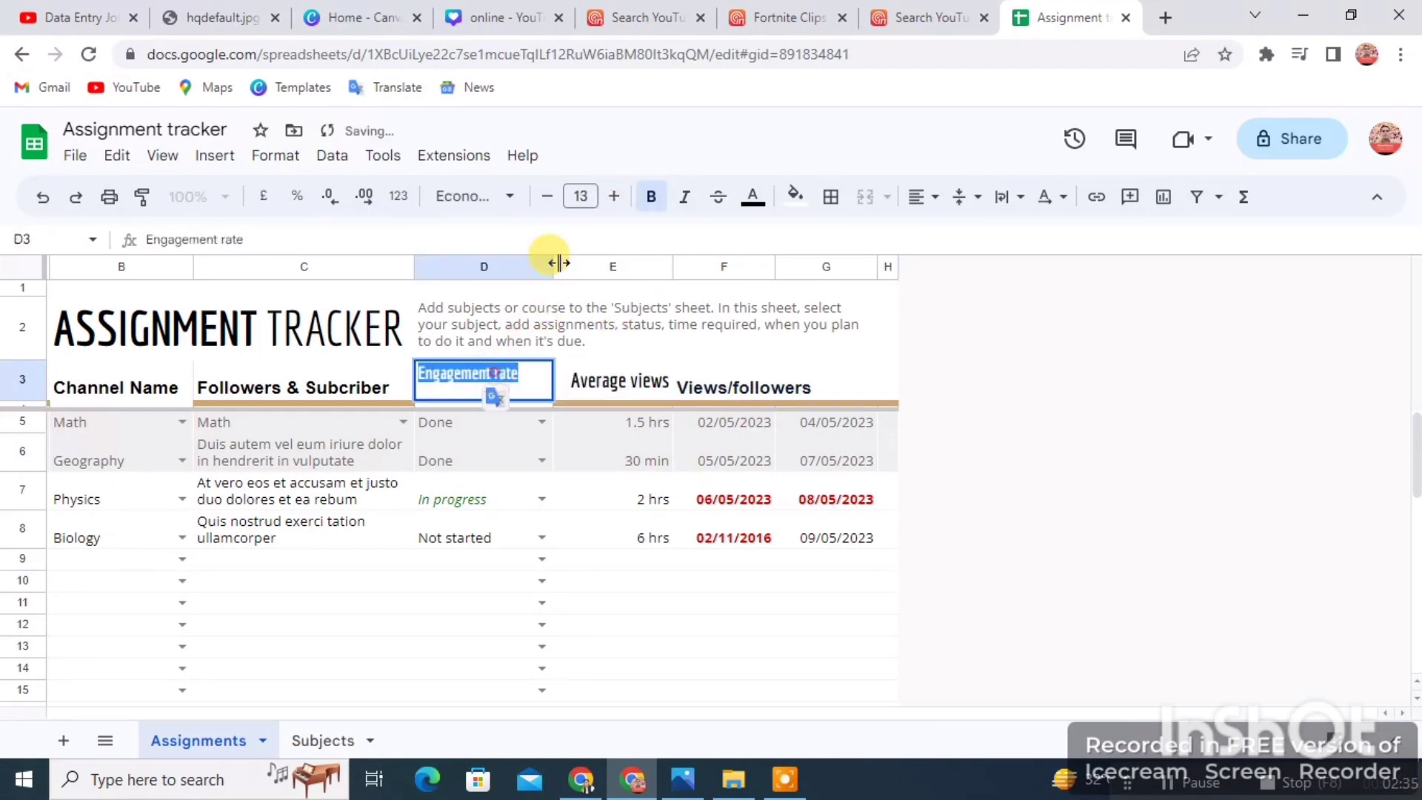
pyautogui.click(614, 196)
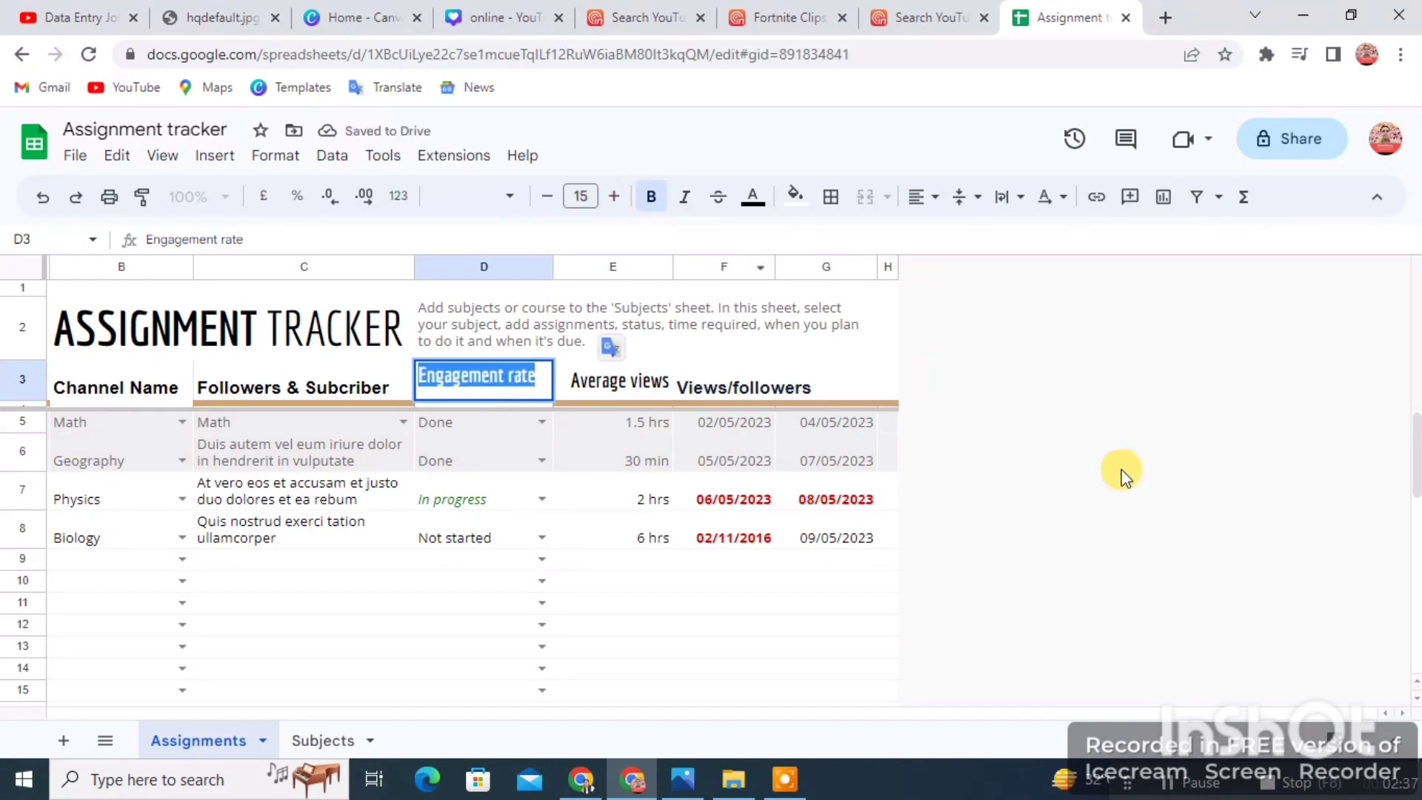
pyautogui.click(1146, 471)
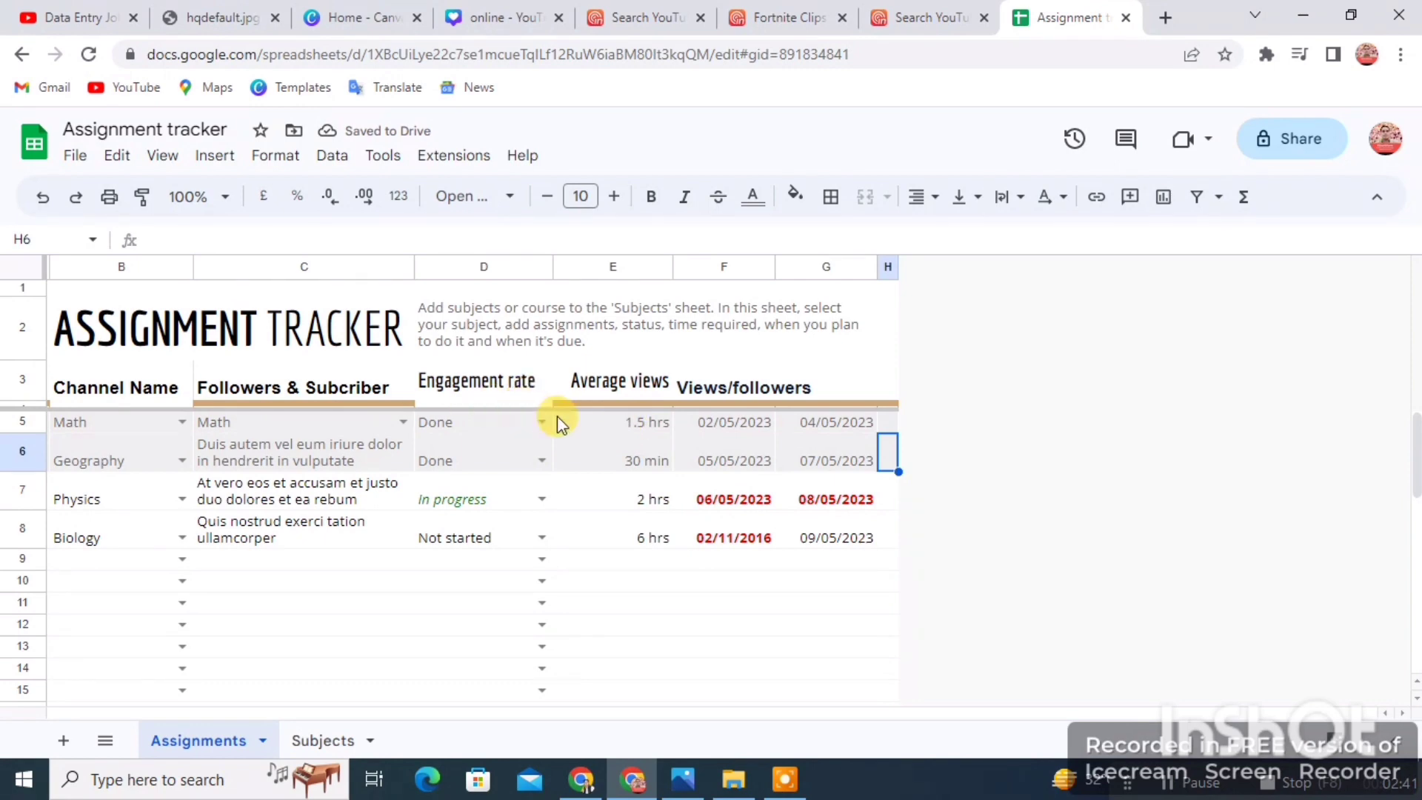
pyautogui.click(497, 405)
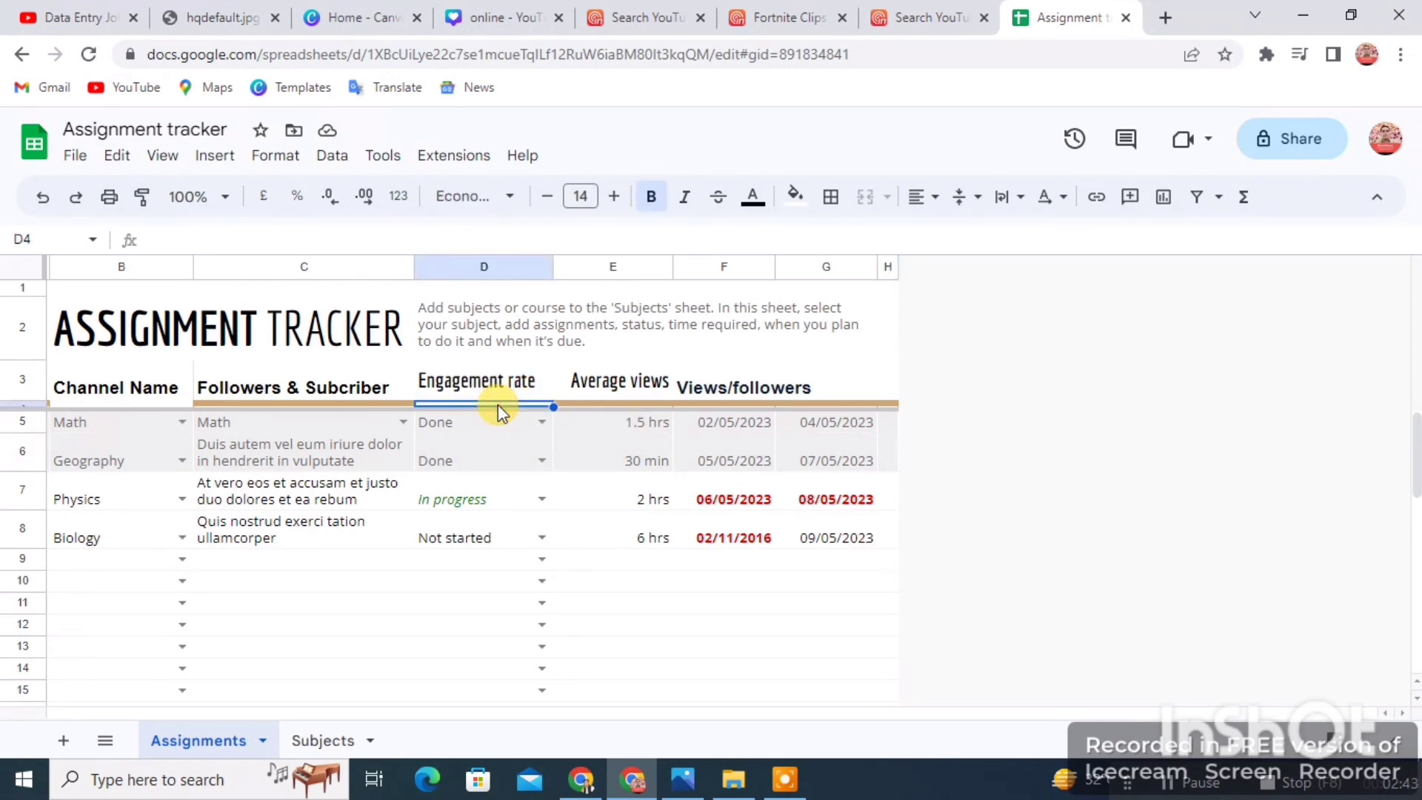
pyautogui.click(887, 451)
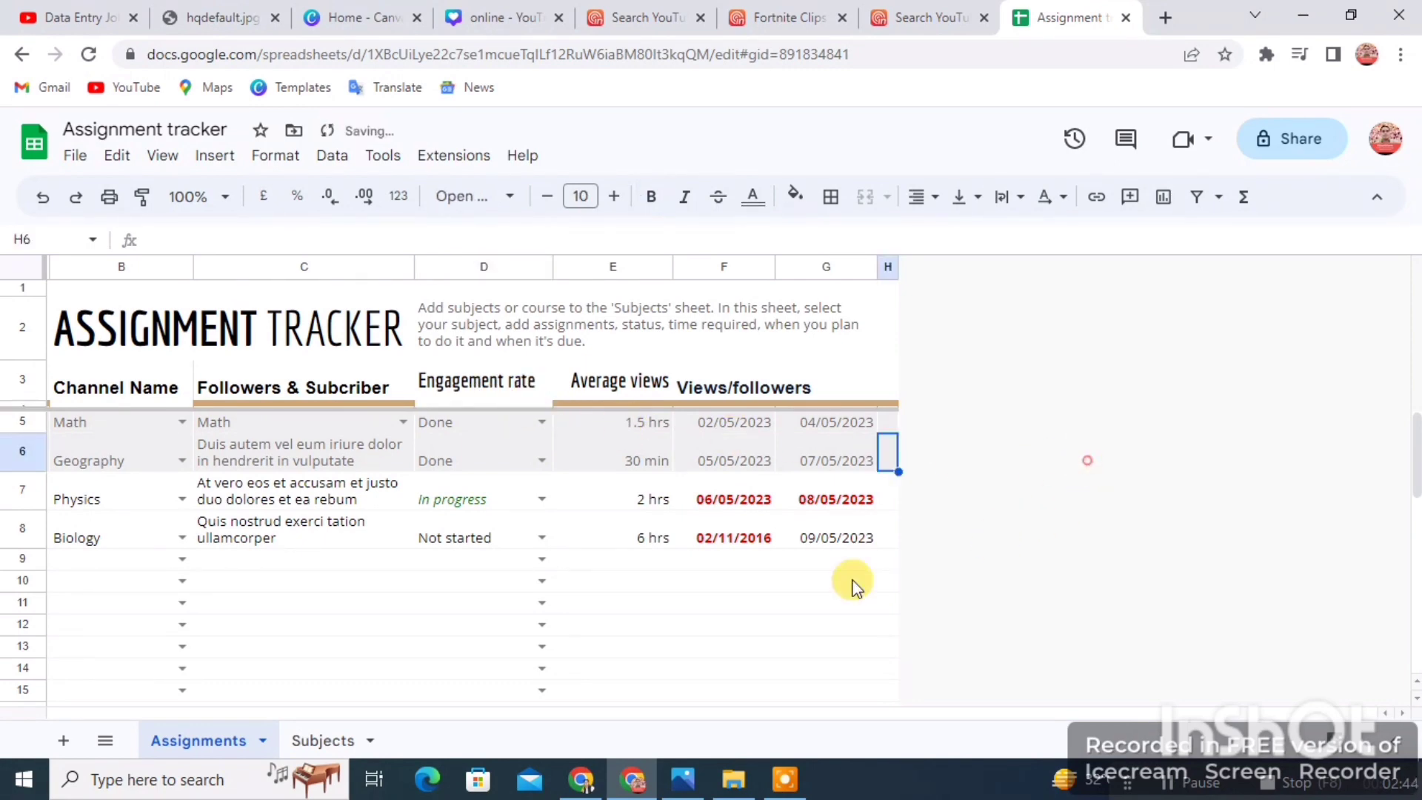
pyautogui.click(476, 383)
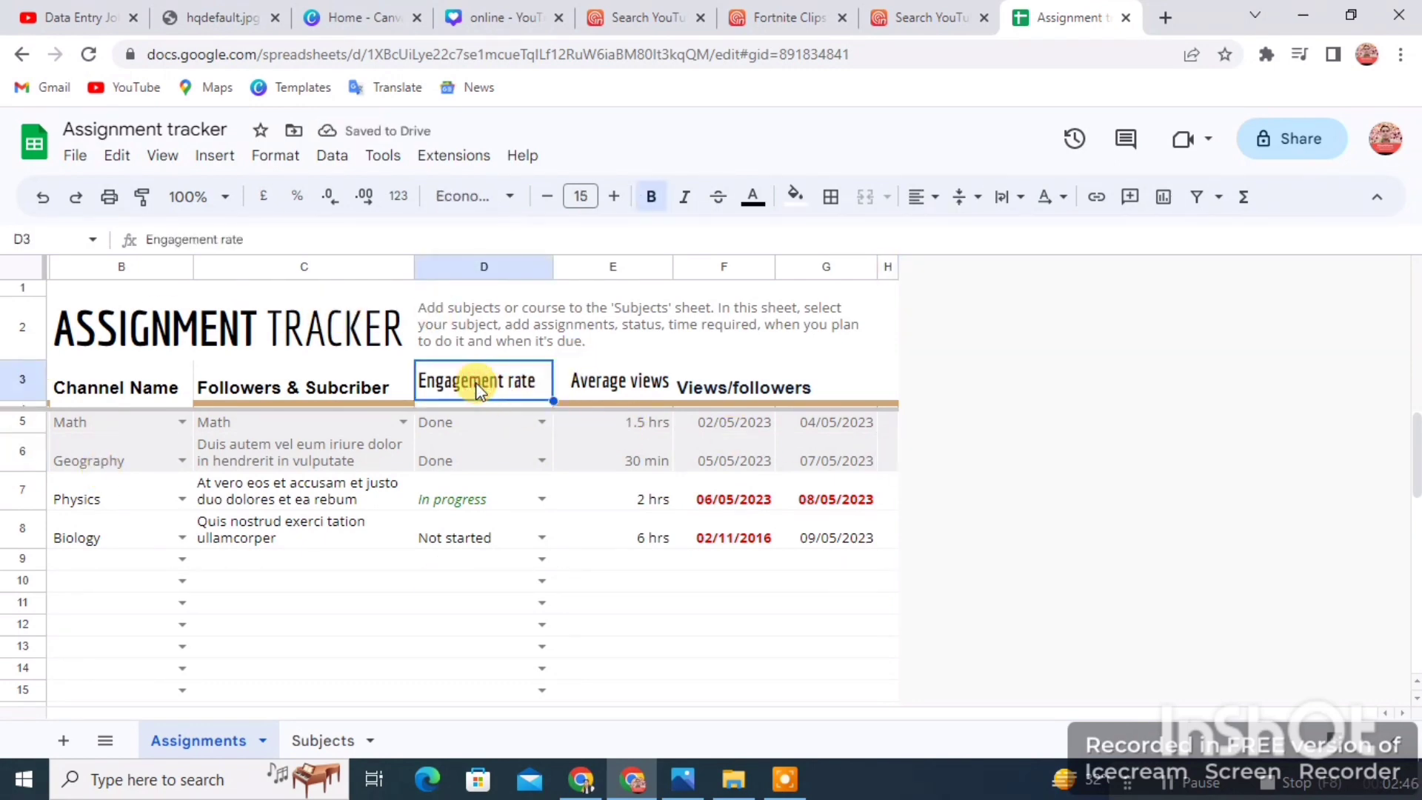
# Reduce the font size of the "Engagement rate" heading in D3.
pyautogui.click(547, 197)
pyautogui.click(887, 452)
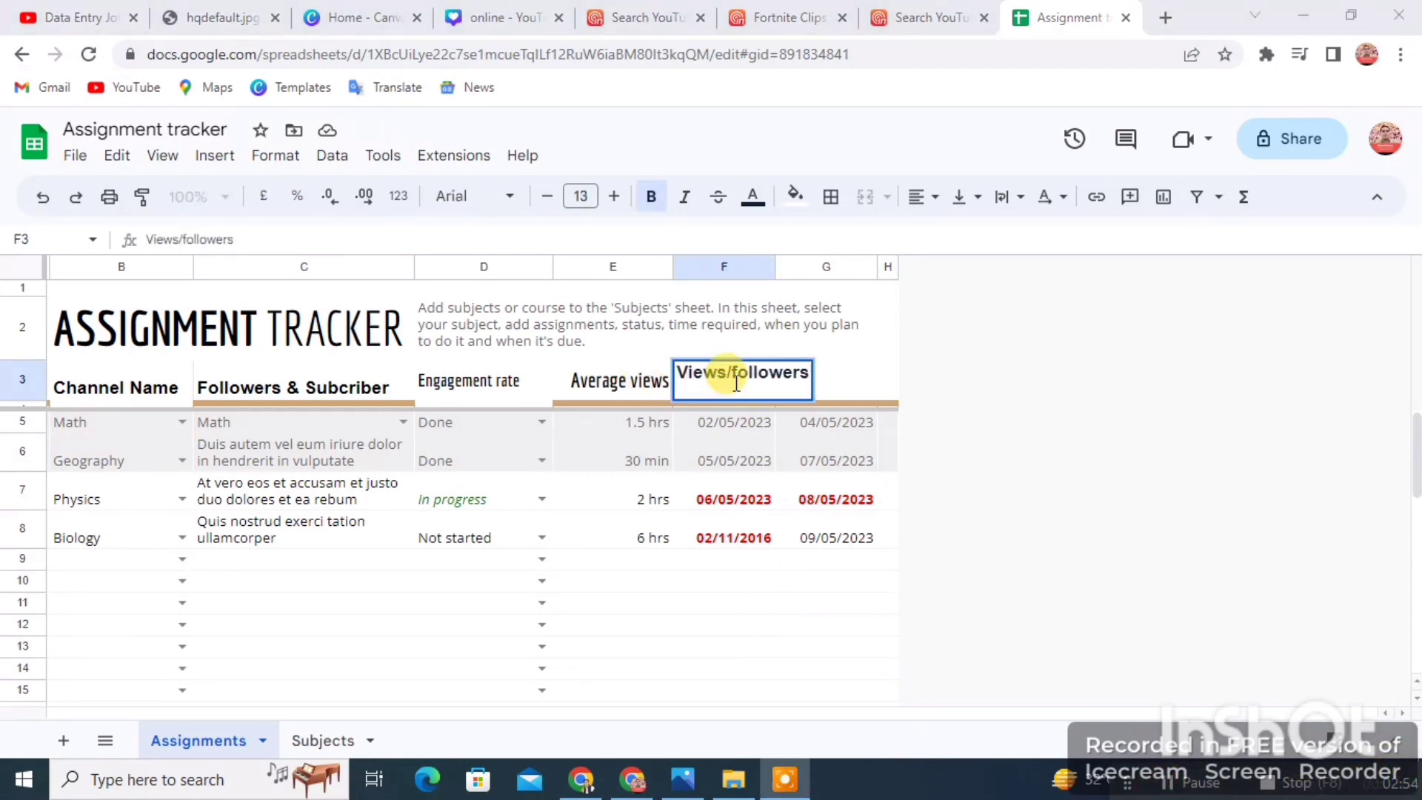
# Replace the "Views/followers" heading in F3 with "Channel Link".
pyautogui.doubleClick(736, 380)
pyautogui.click(736, 379)
pyautogui.write('C')
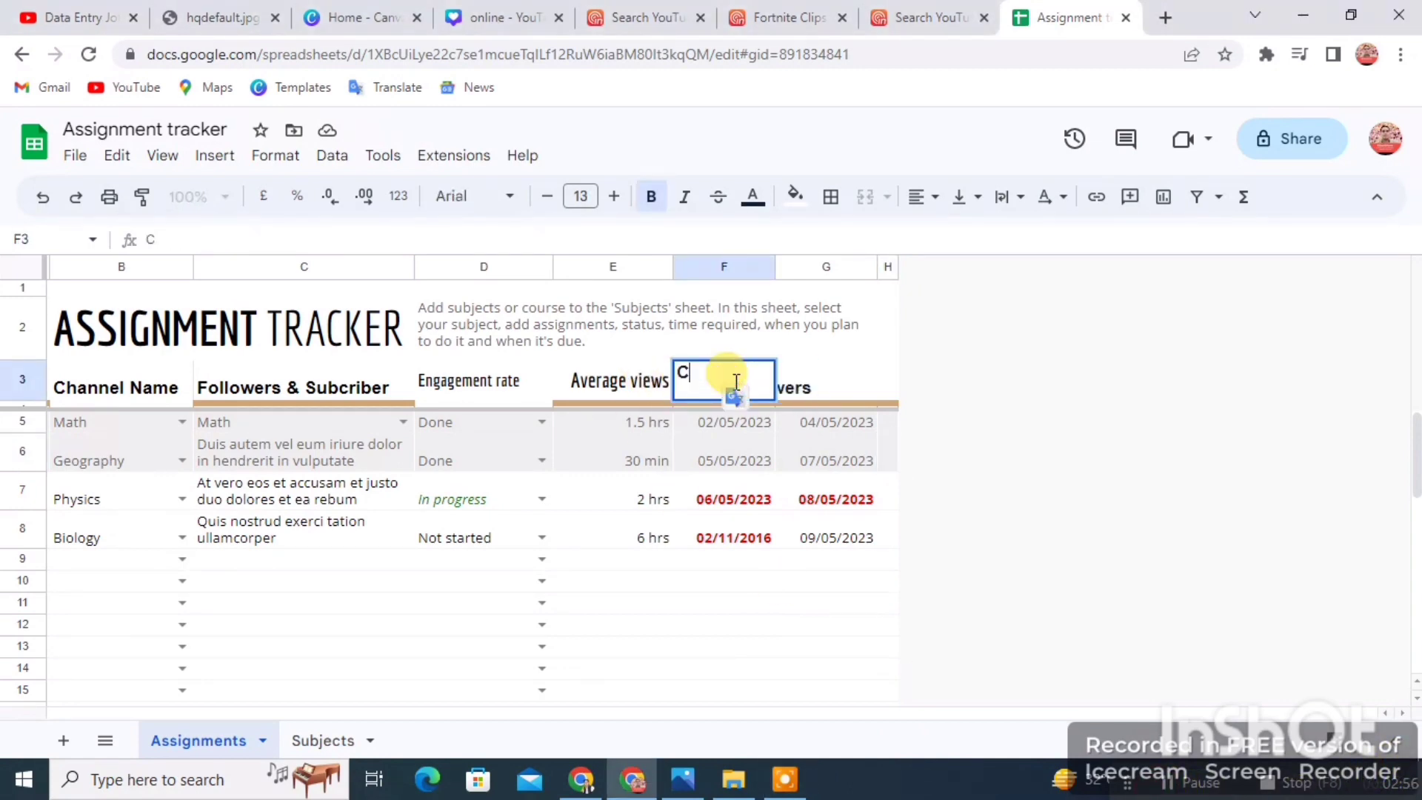
pyautogui.write('hannel Link')
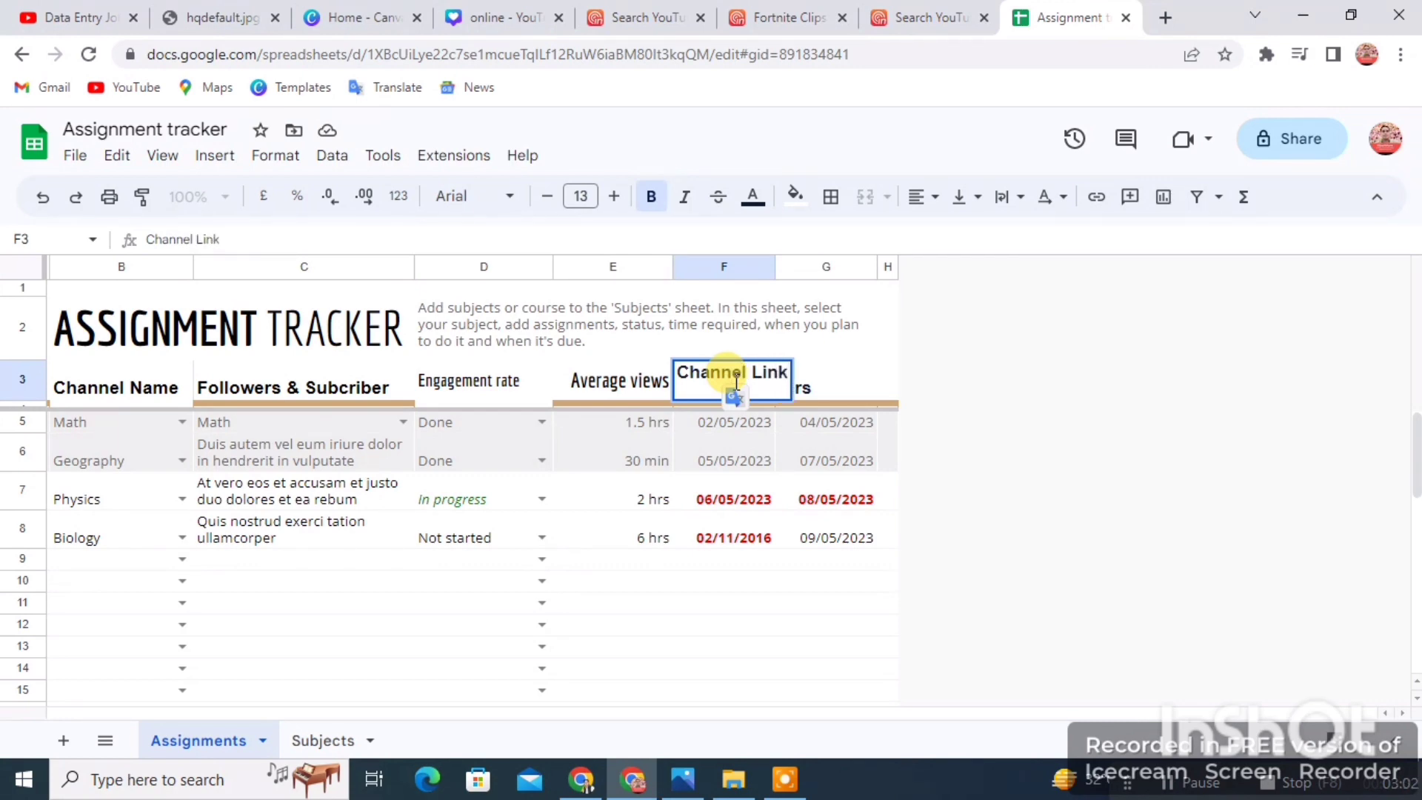
pyautogui.press('Return')
pyautogui.click(962, 385)
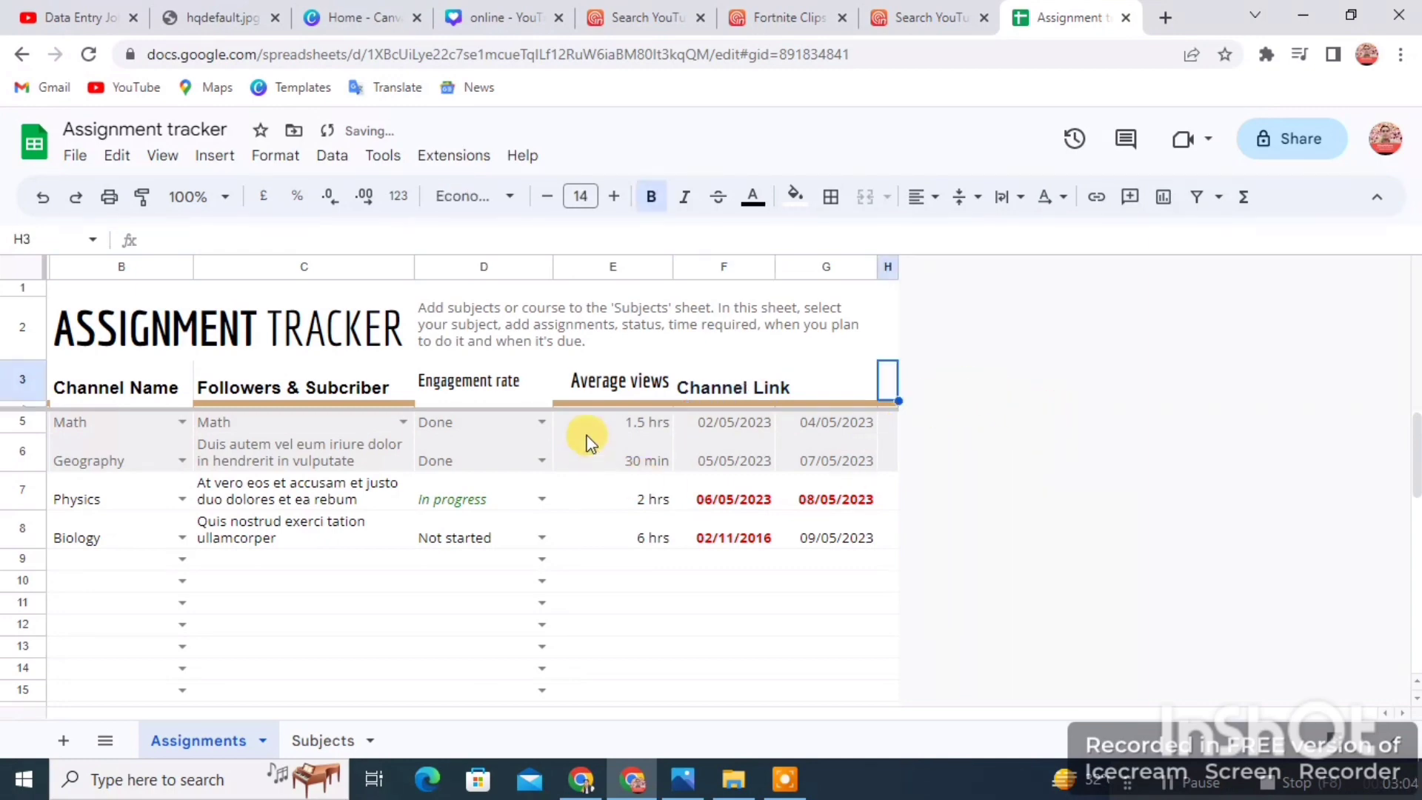
# Rewrite the heading in E3 as "Average Views" with a capital V.
pyautogui.click(612, 382)
pyautogui.tripleClick(612, 382)
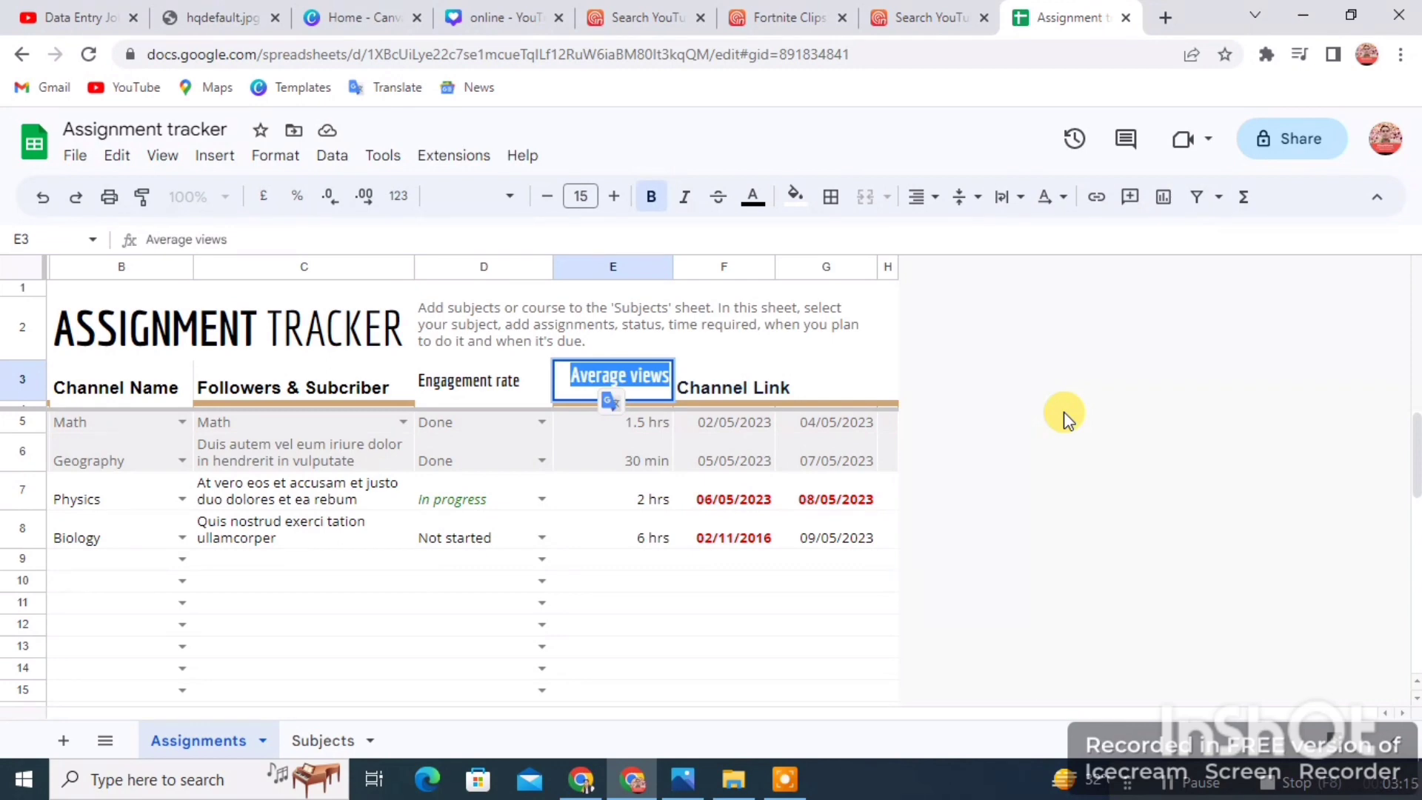
pyautogui.press('BackSpace')
pyautogui.write('A')
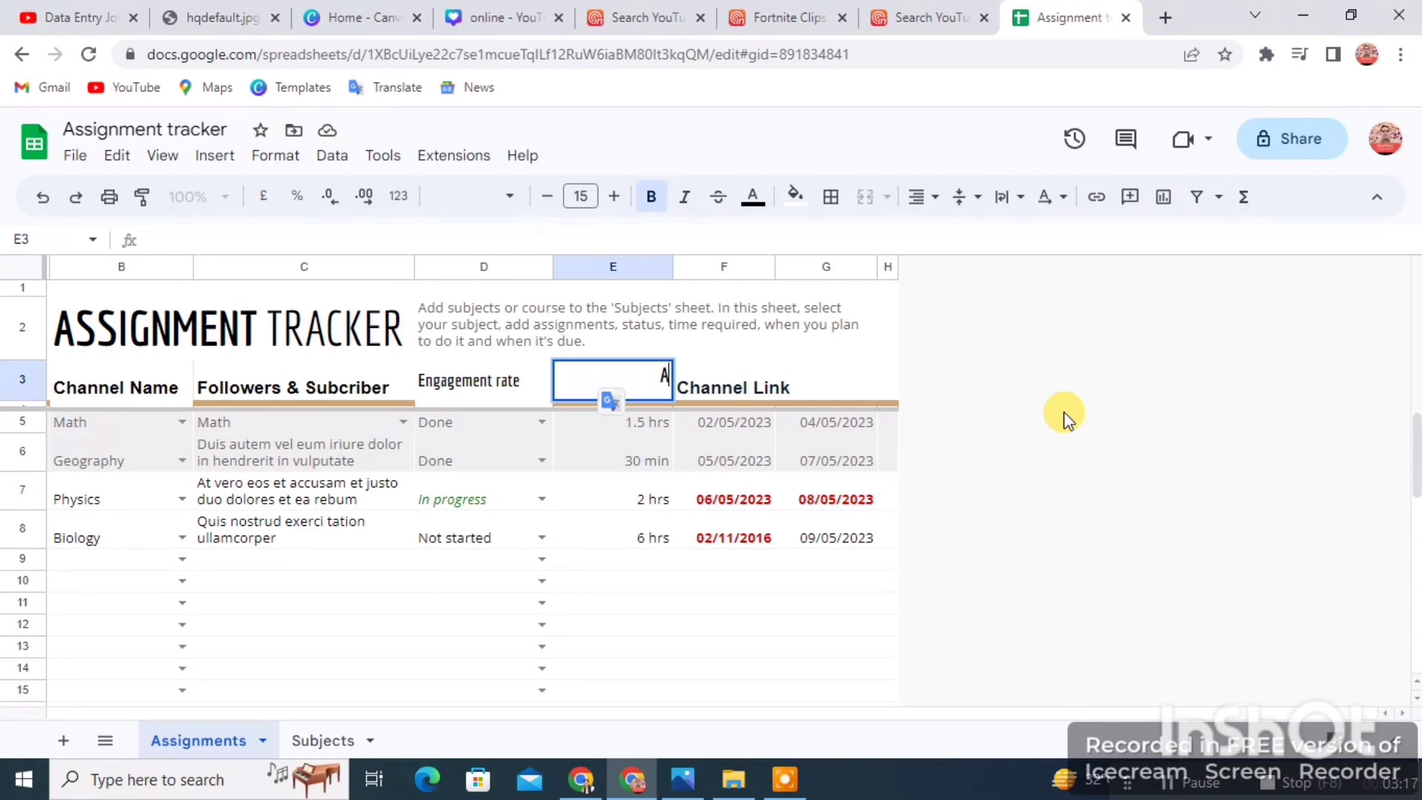
pyautogui.write('verage V')
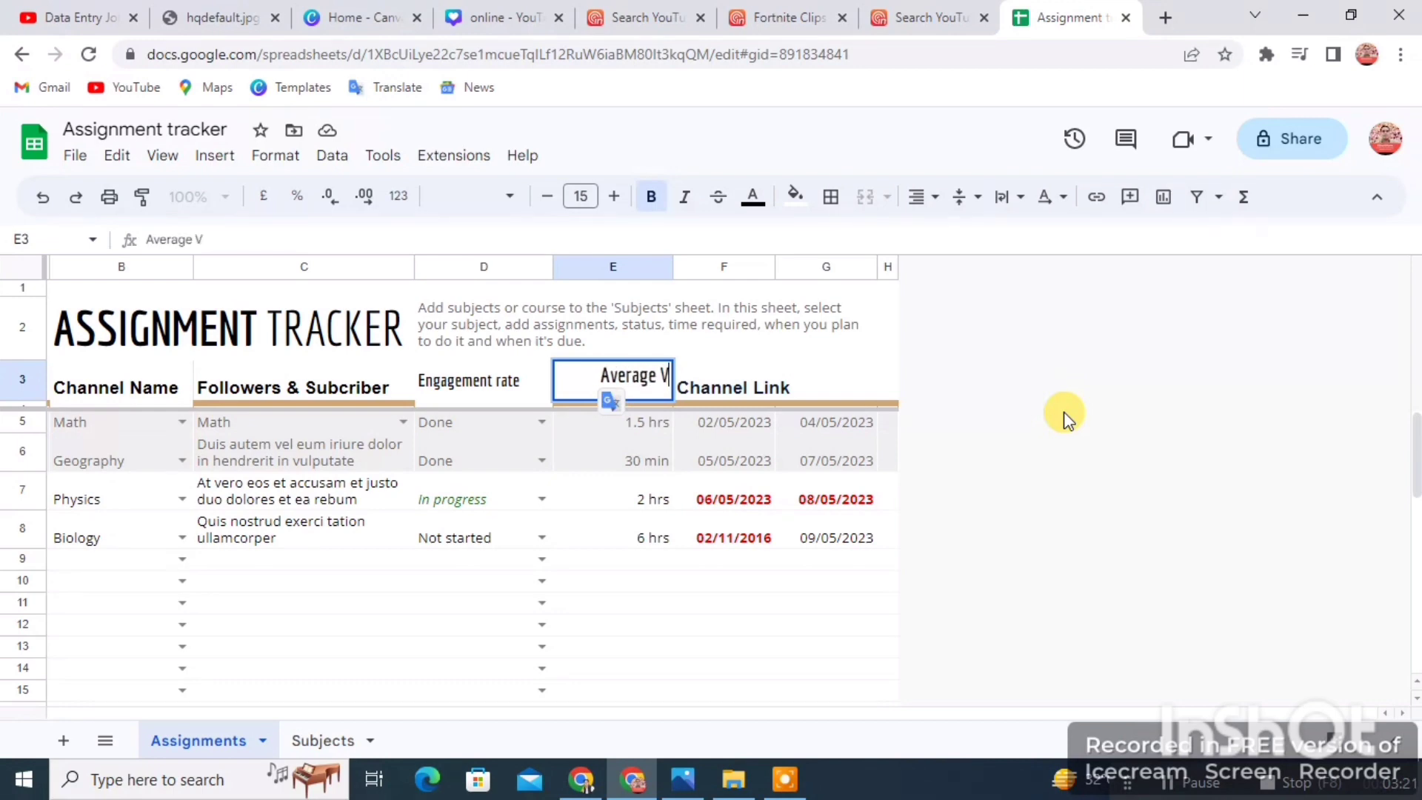
pyautogui.write('iews')
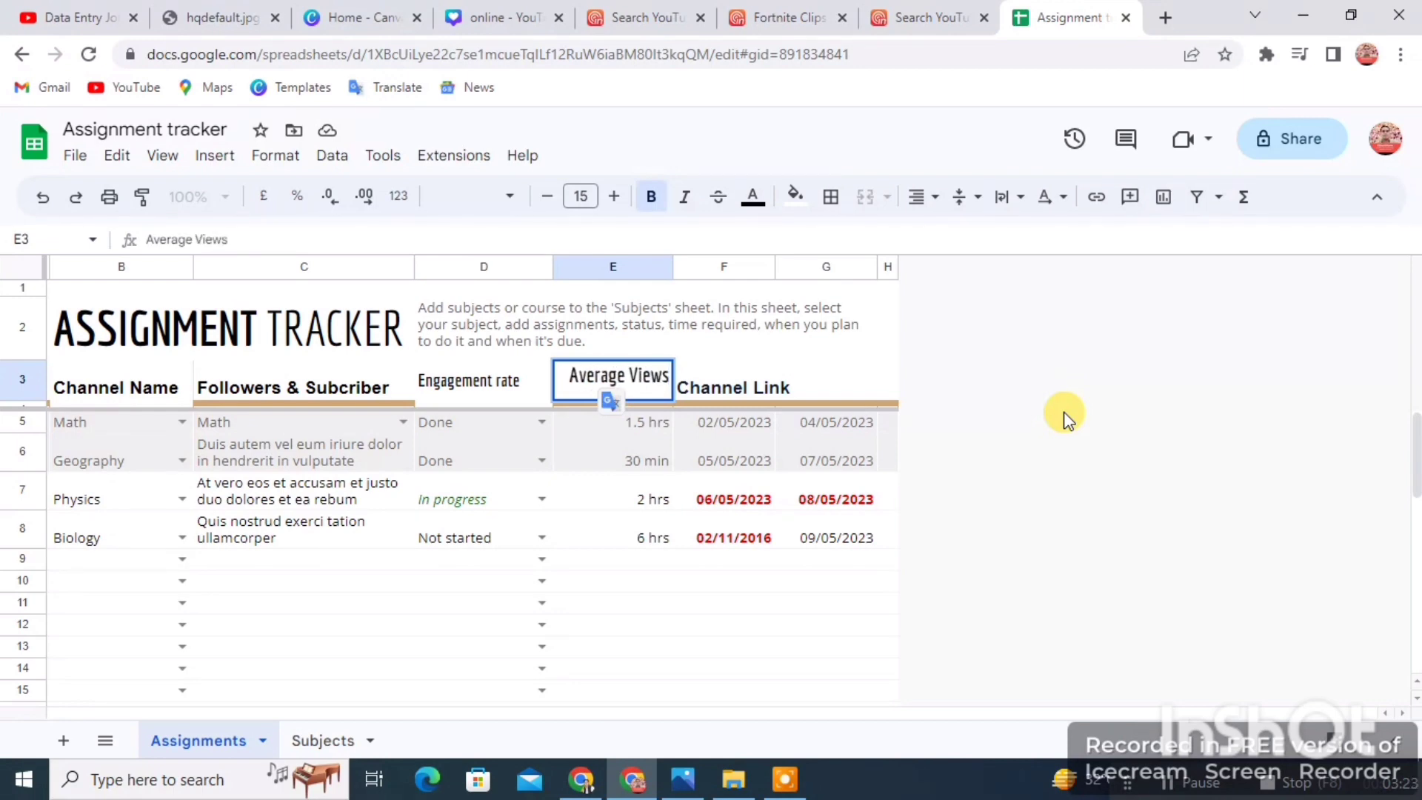
pyautogui.click(982, 371)
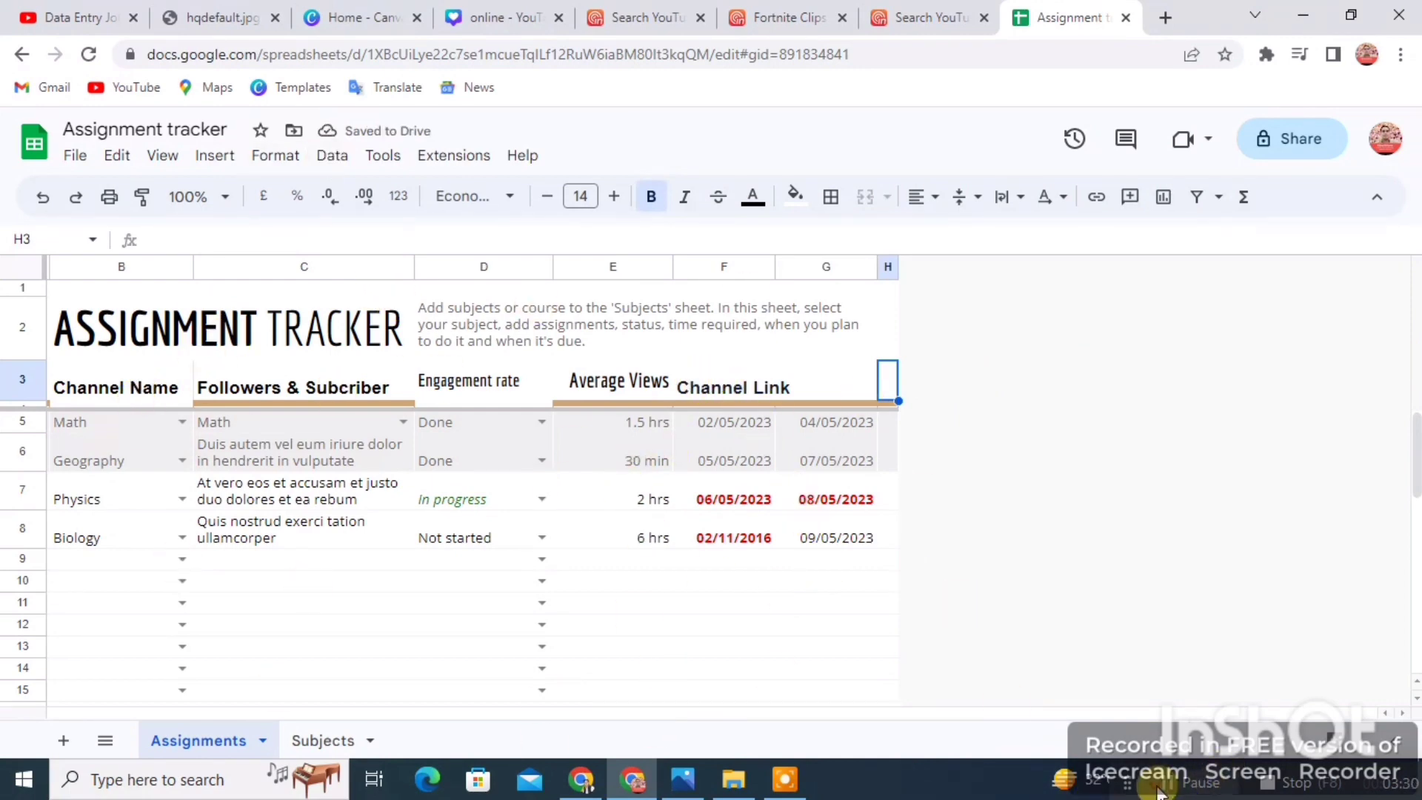
# Open the "ASSIGNMENT TRACKER" title in merged cell B2:C2 for editing with all of its text selected.
pyautogui.click(313, 330)
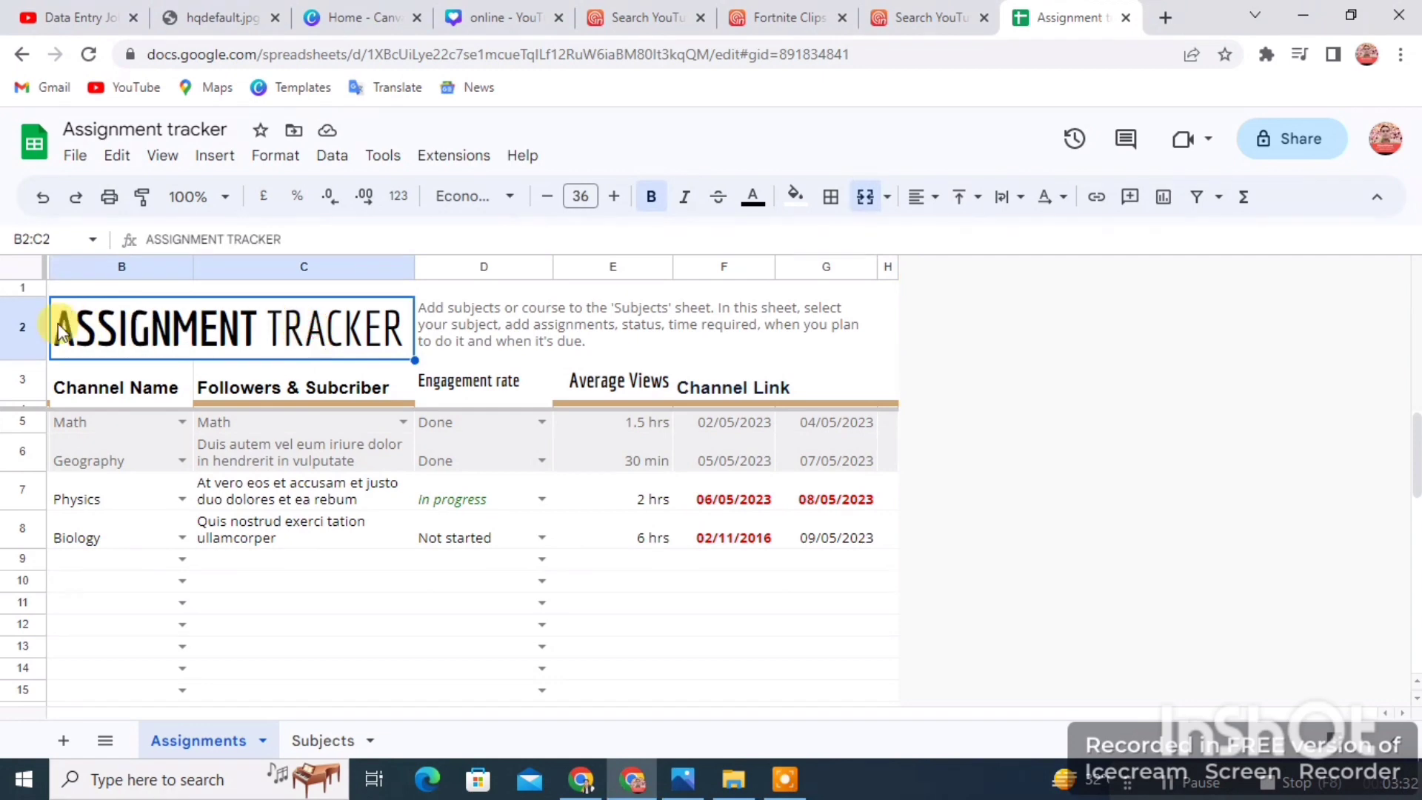
pyautogui.tripleClick(120, 318)
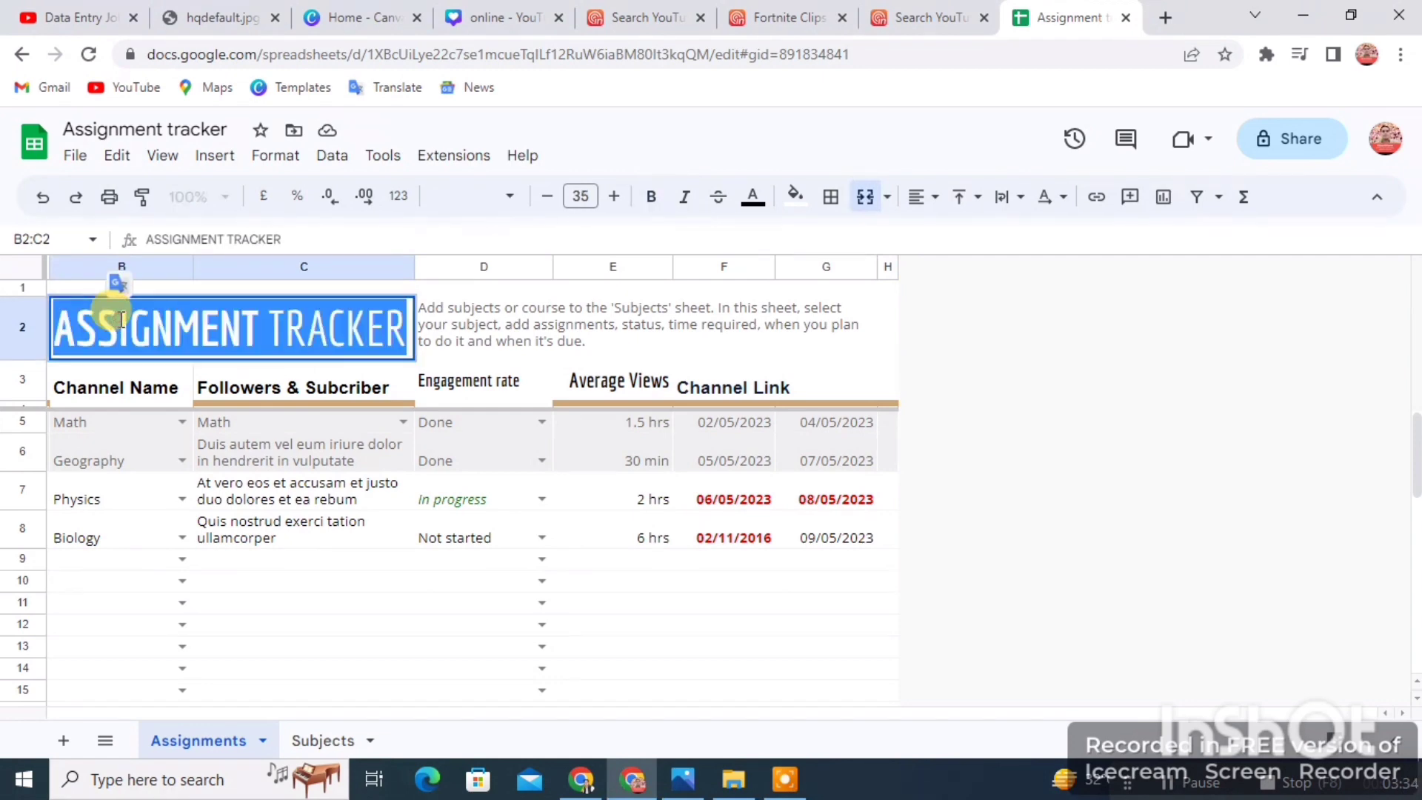